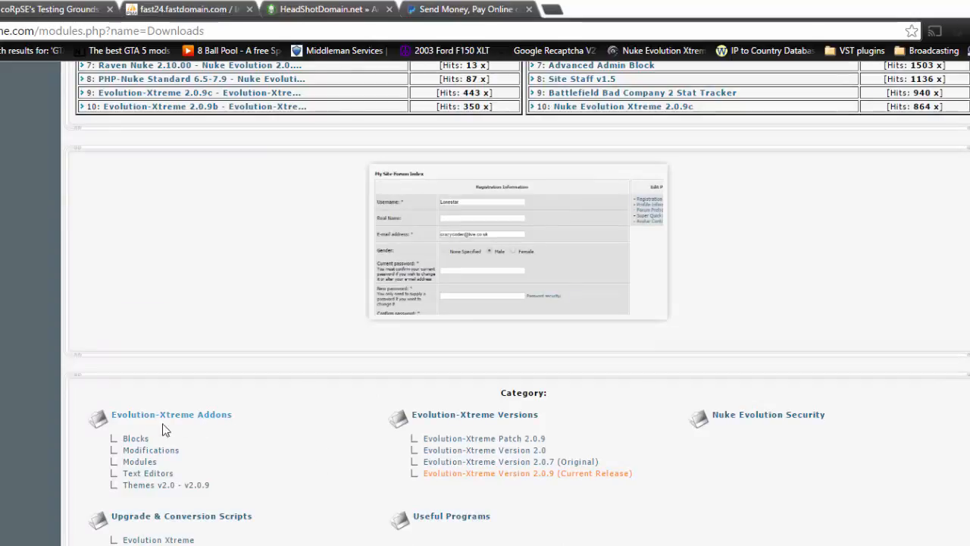
Open the Donations Xtreme download page from the Evolution-Xtreme addon modules and review its description and screenshots
click(150, 471)
scroll(336, 462, down, 12)
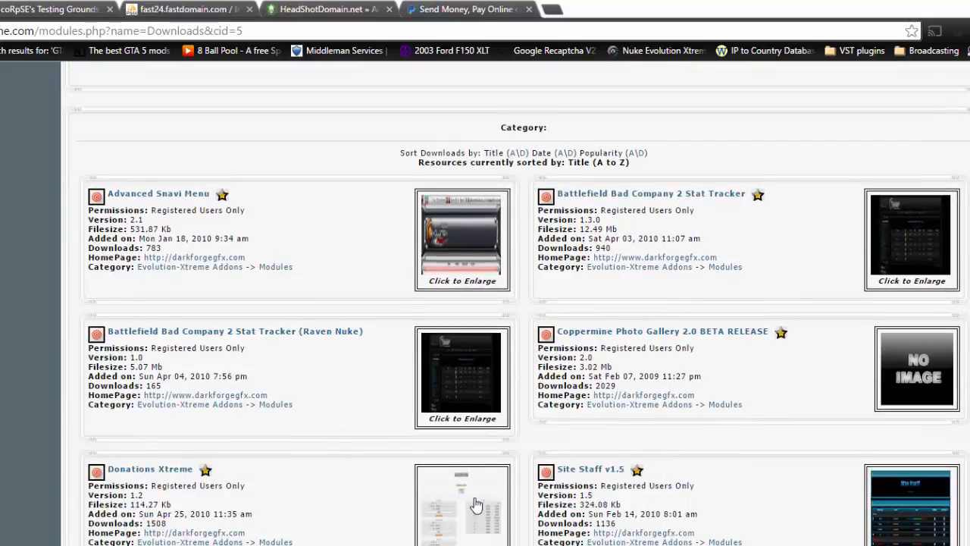
click(148, 470)
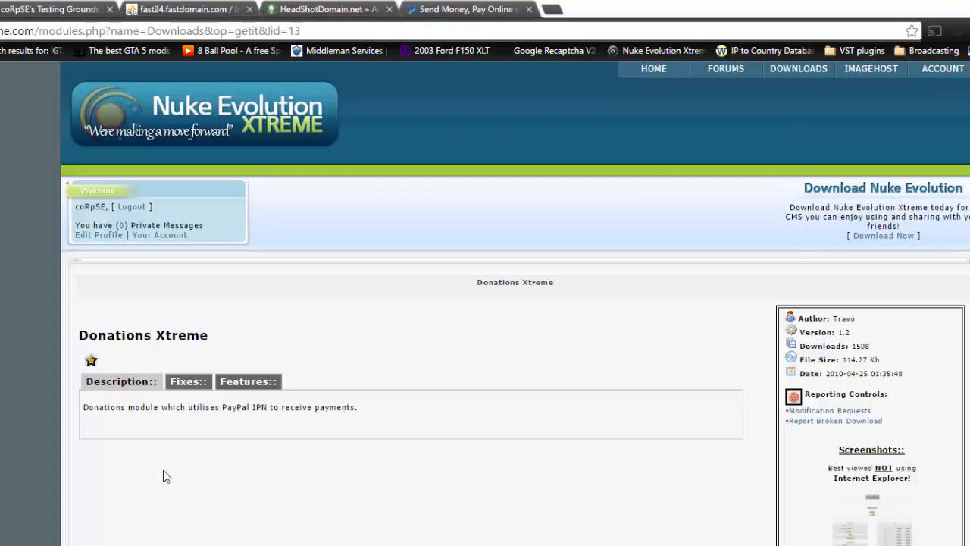
scroll(430, 433, down, 4)
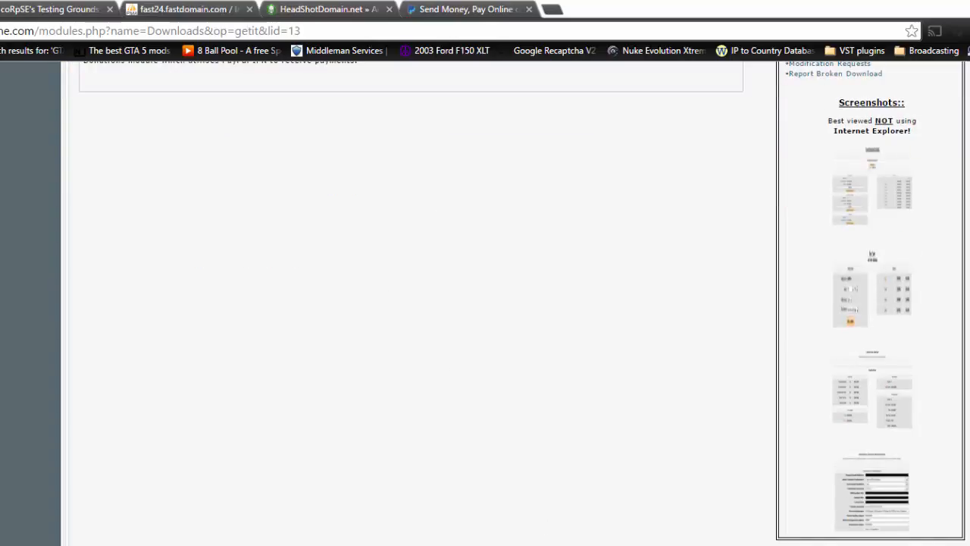
scroll(651, 510, up, 4)
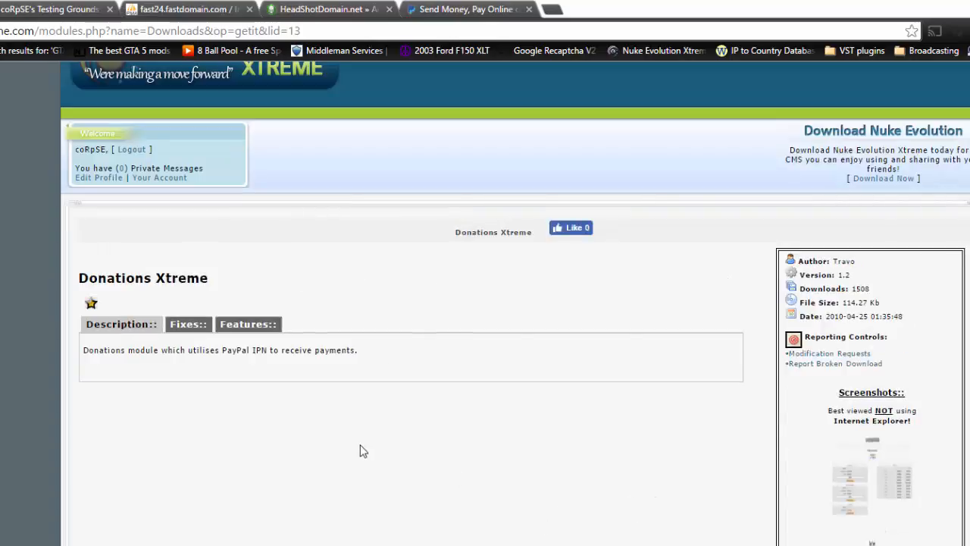
scroll(326, 432, up, 1)
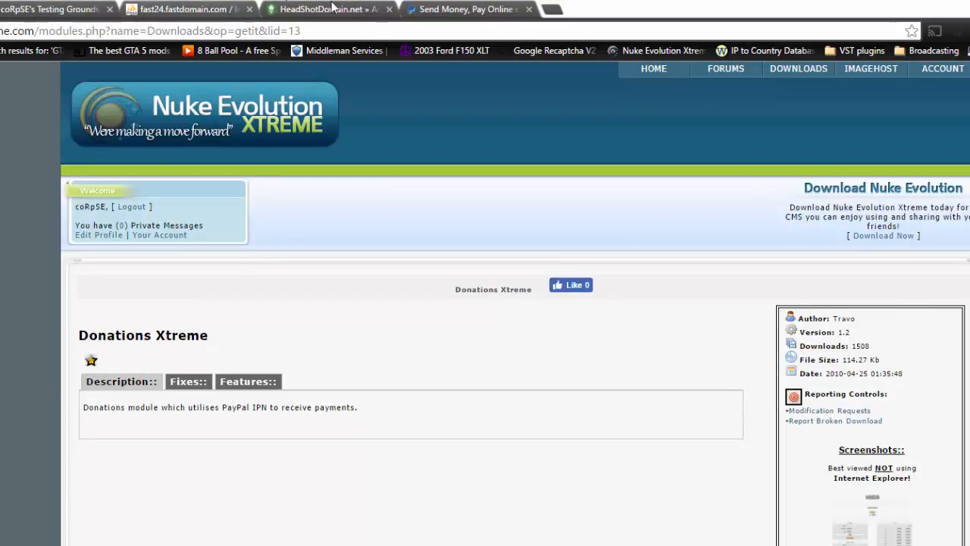
Switch to the test site's administration page and look over its administration and module entries
click(51, 9)
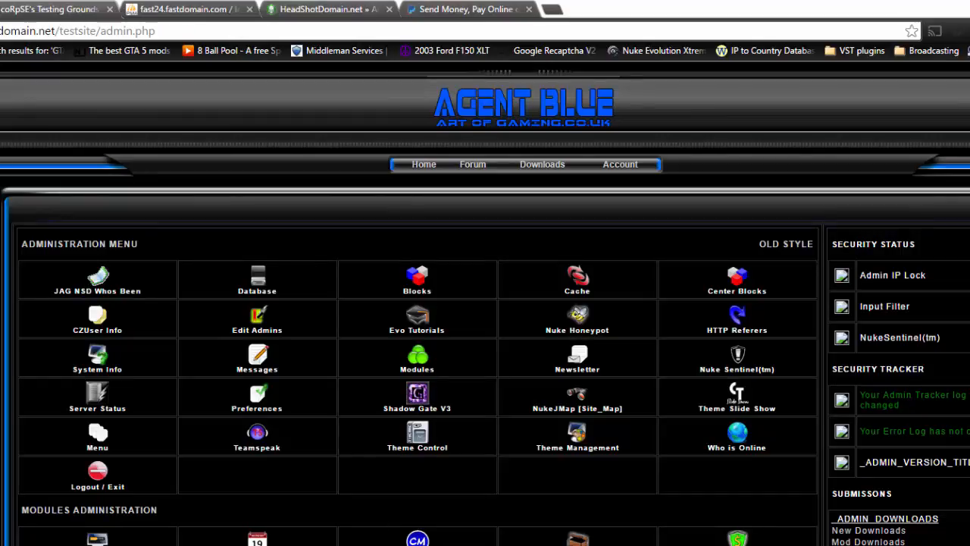
scroll(485, 304, down, 3)
scroll(485, 303, up, 1)
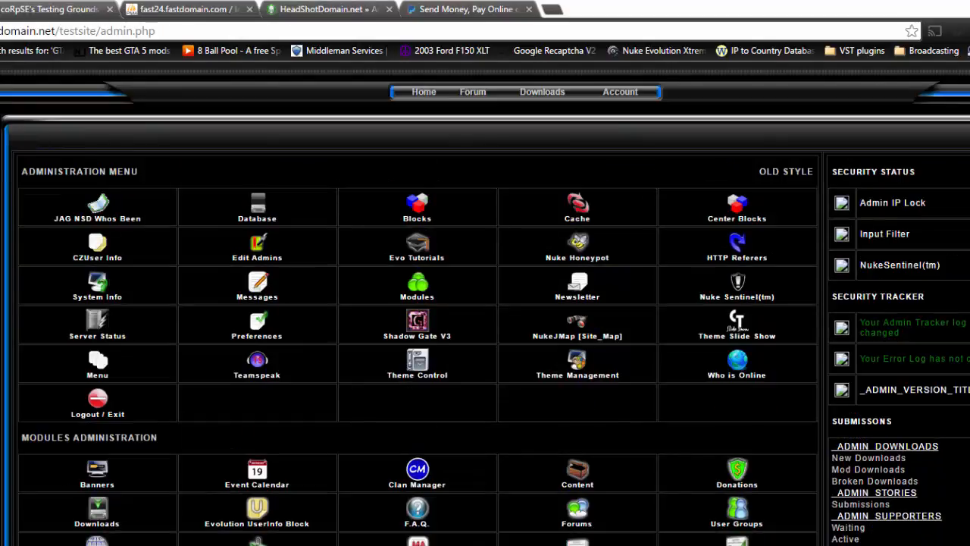
Switch to the donations_xtreme_1.2.rar archive in WinRAR, open readme.txt from the donations_xtreme_1.2 folder, and read the installation notes
key(alt+Tab)
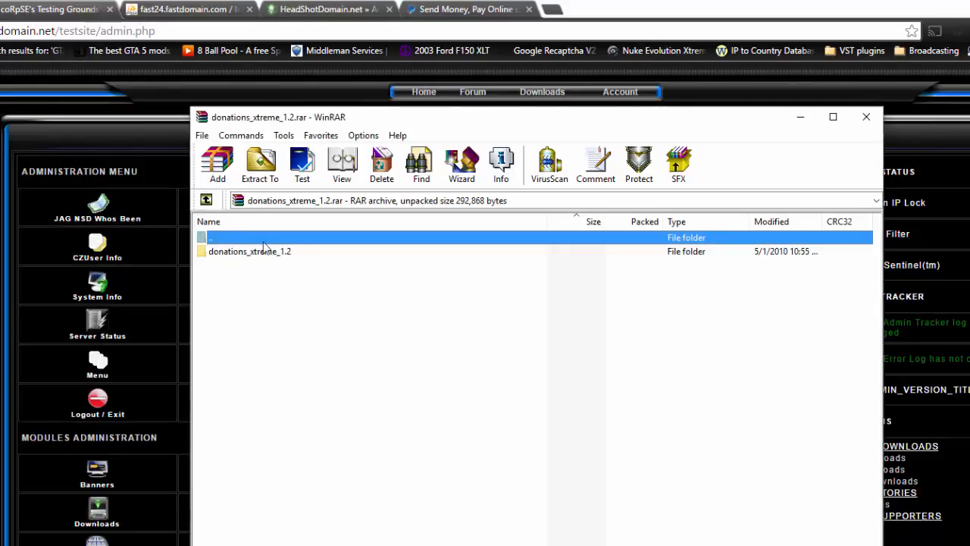
double_click(238, 253)
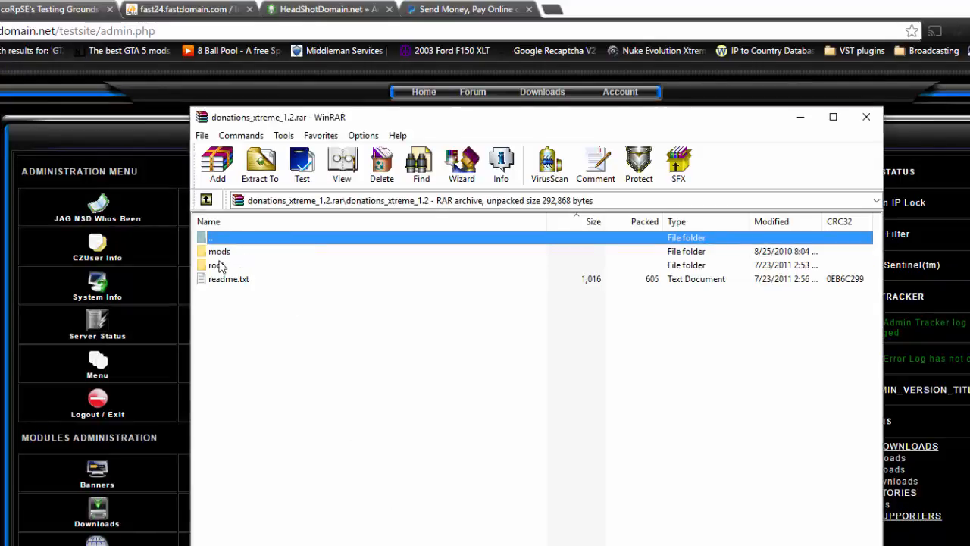
double_click(222, 278)
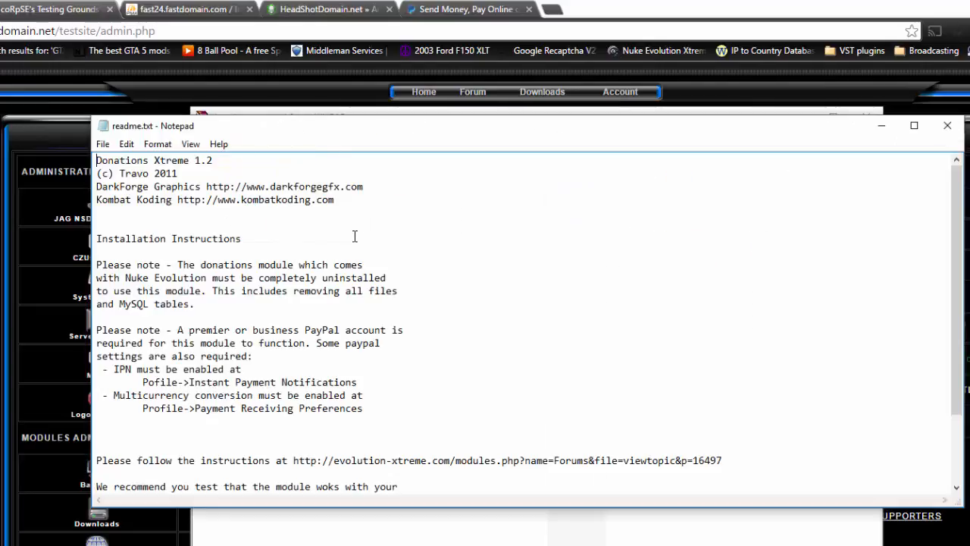
scroll(273, 217, down, 3)
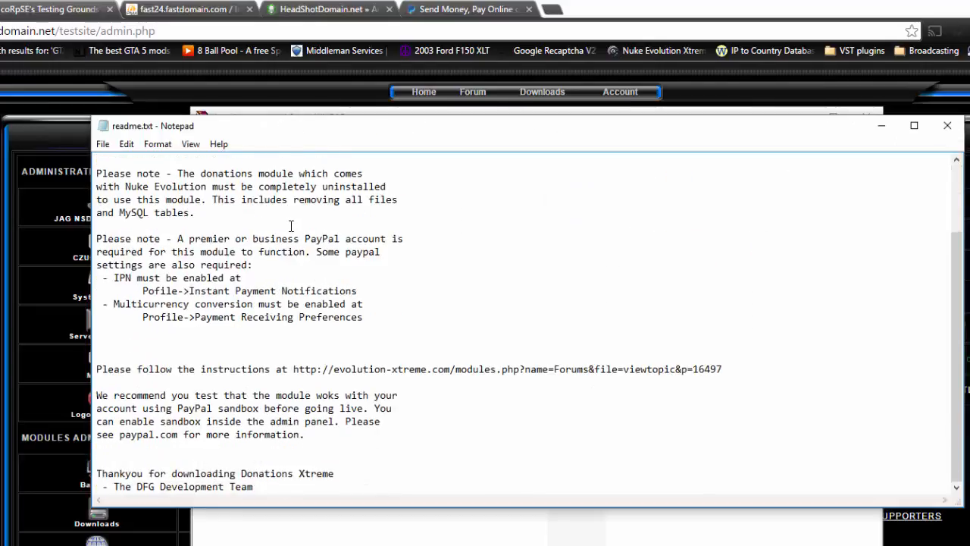
scroll(290, 225, up, 2)
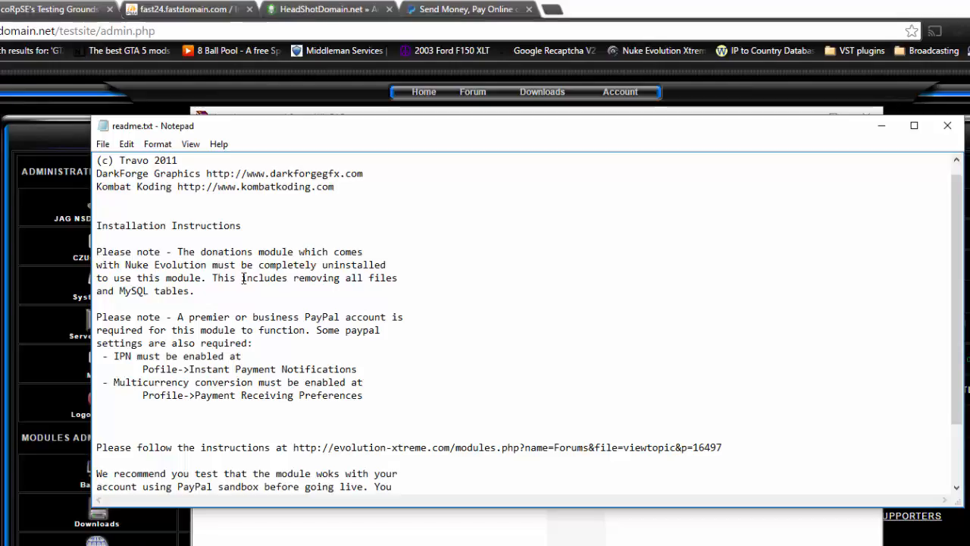
scroll(239, 333, down, 2)
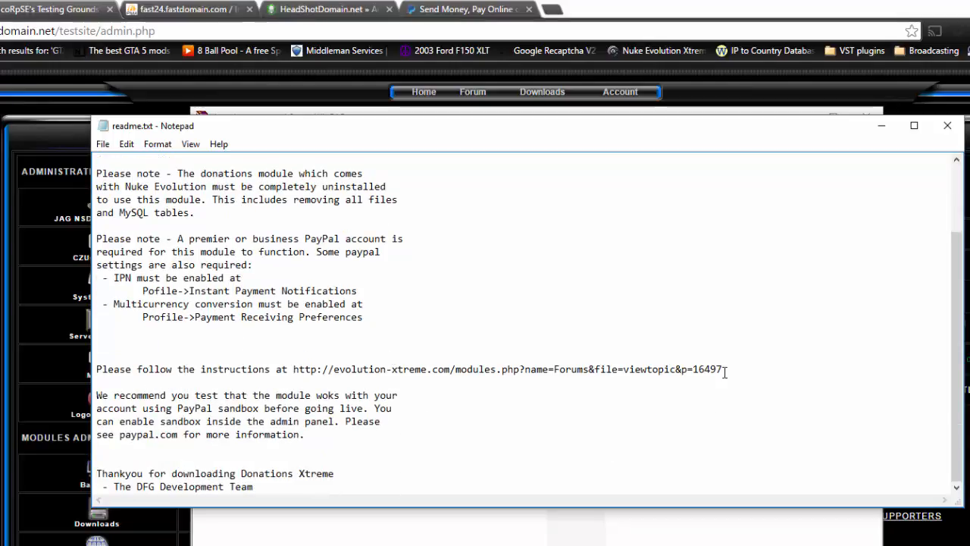
Copy the instructions URL from the readme and open it in a new browser tab
drag(724, 370, 297, 370)
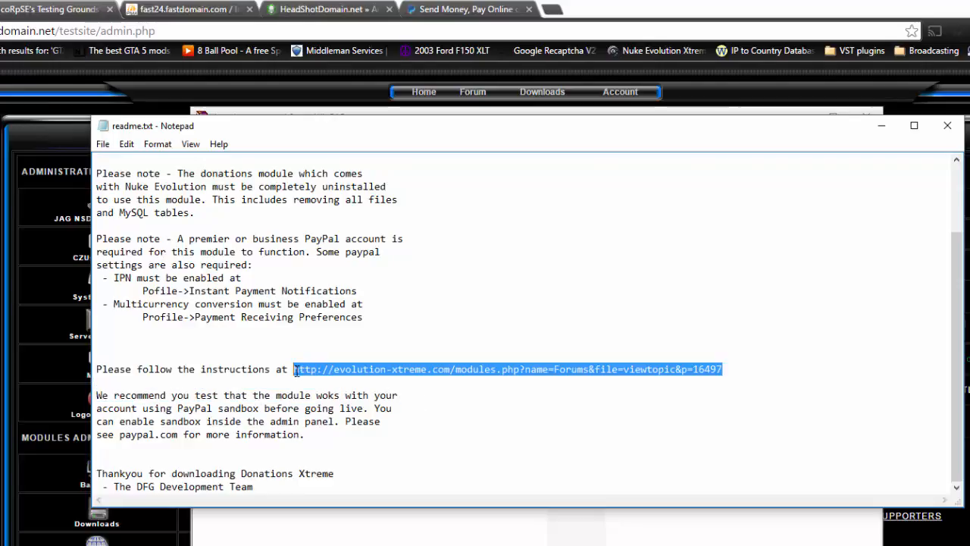
right_click(309, 369)
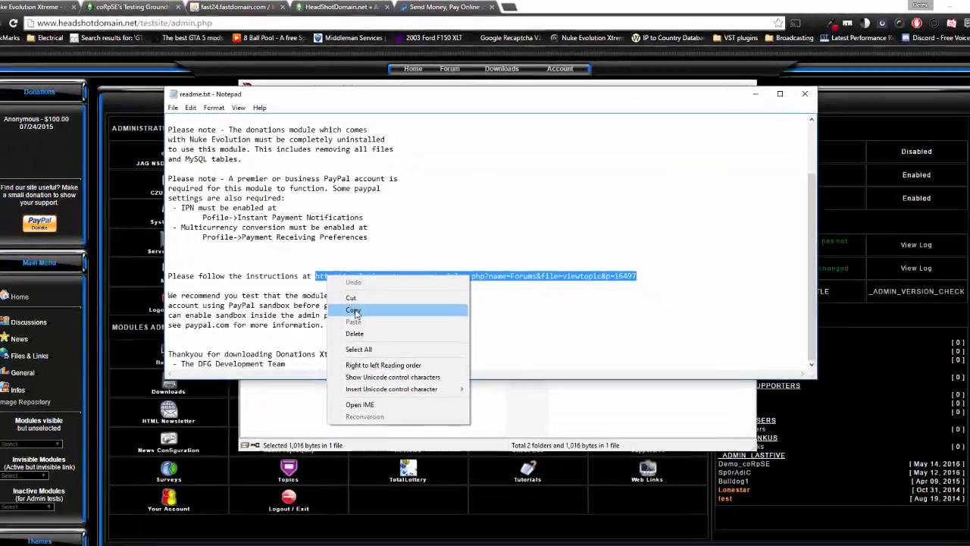
click(349, 411)
click(501, 7)
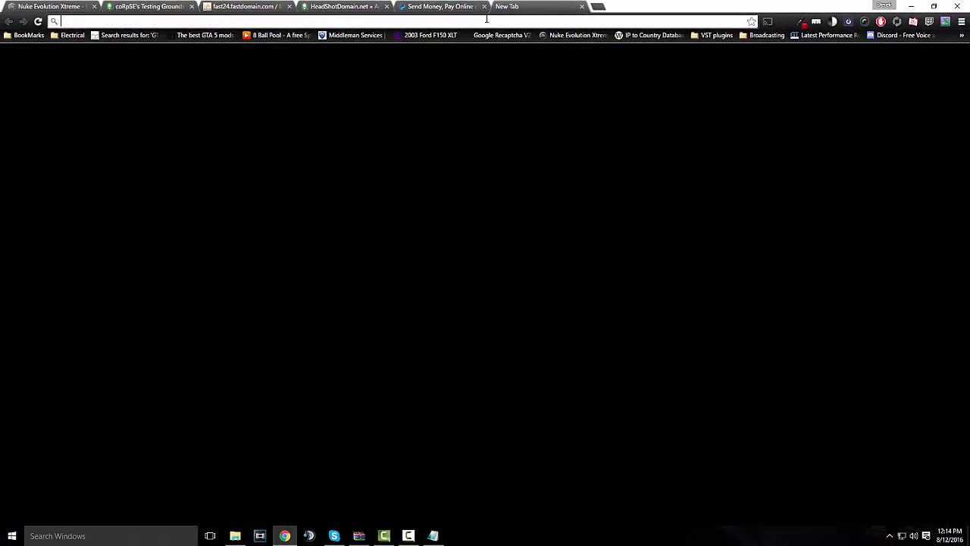
right_click(485, 22)
click(506, 82)
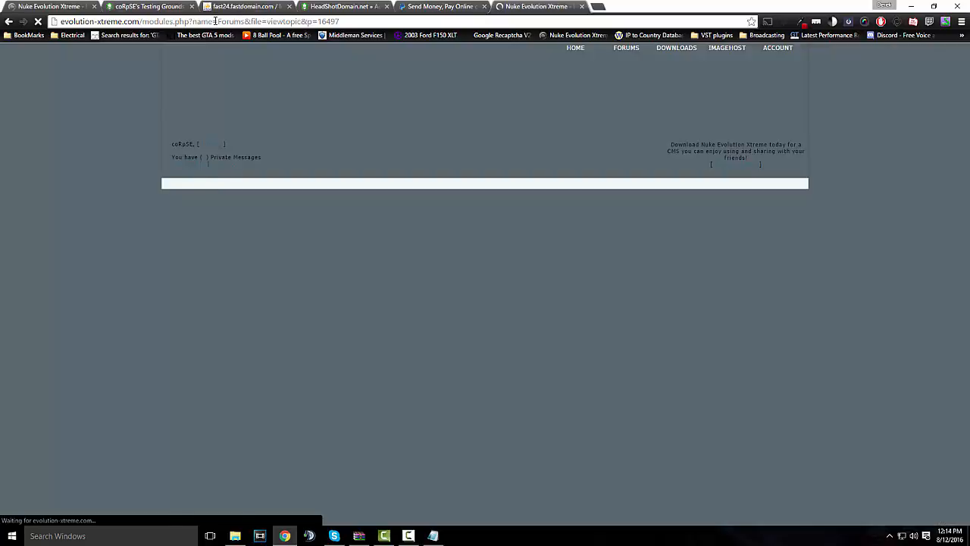
Examine the Module Installation and Setup and PayPal Account Setup instructions in the Donations Xtreme forum topic
scroll(139, 149, down, 4)
scroll(143, 144, down, 5)
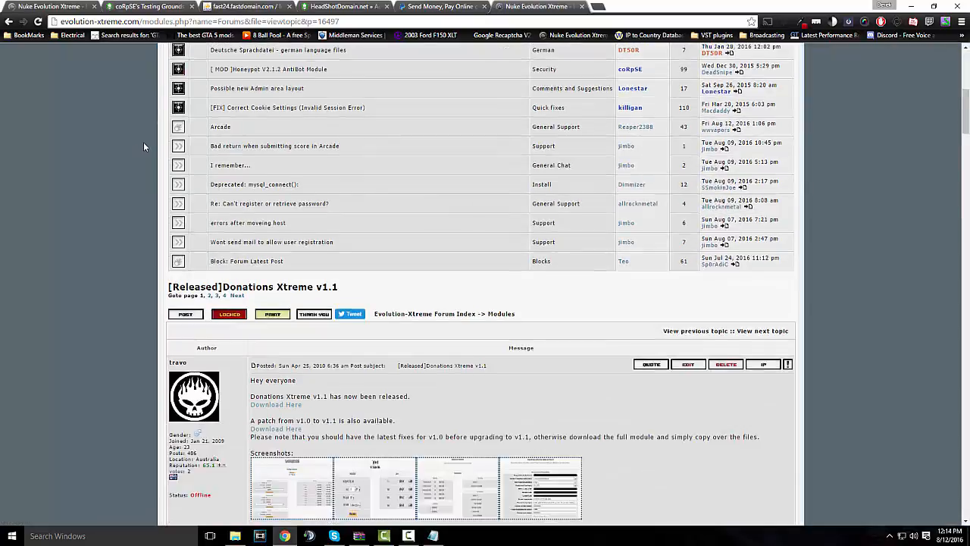
scroll(143, 142, down, 4)
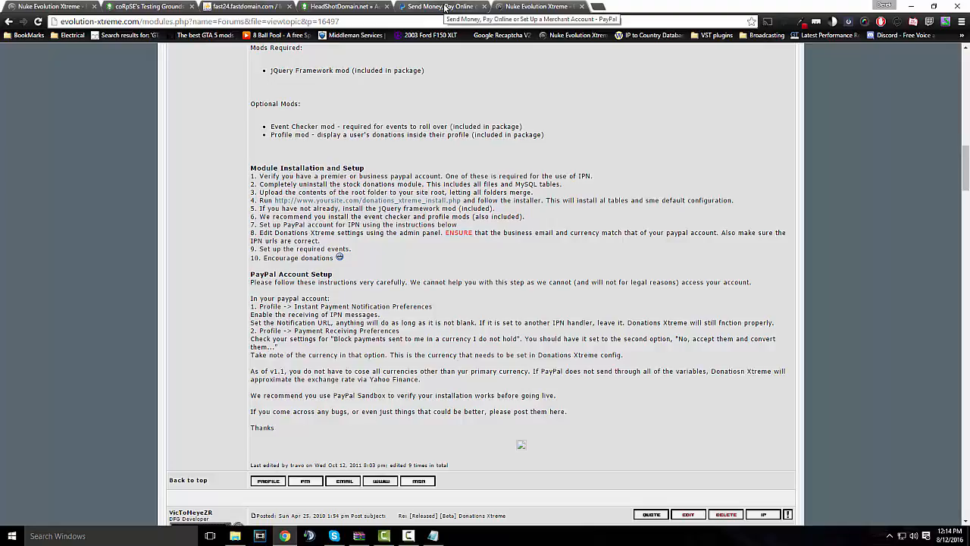
Log in to the PayPal account with the prefilled credentials
click(445, 8)
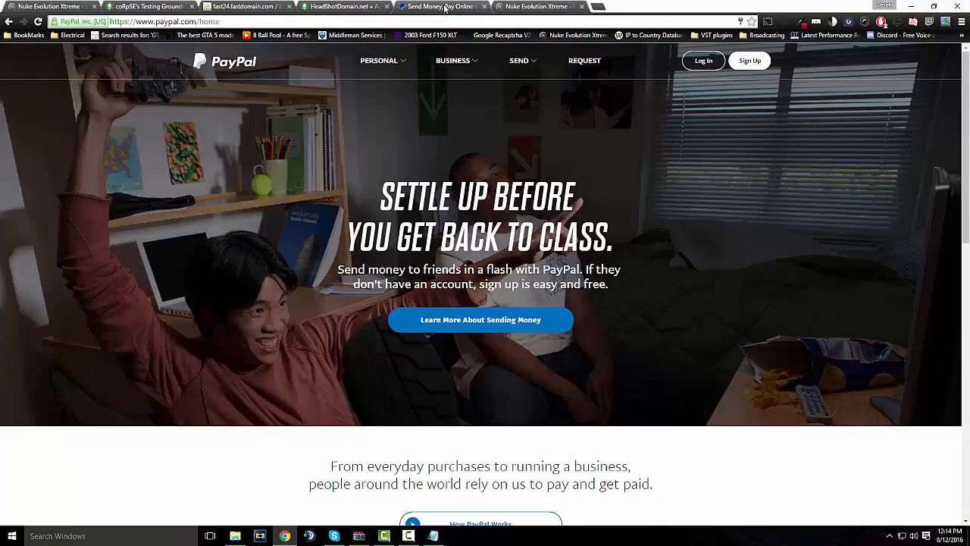
click(705, 62)
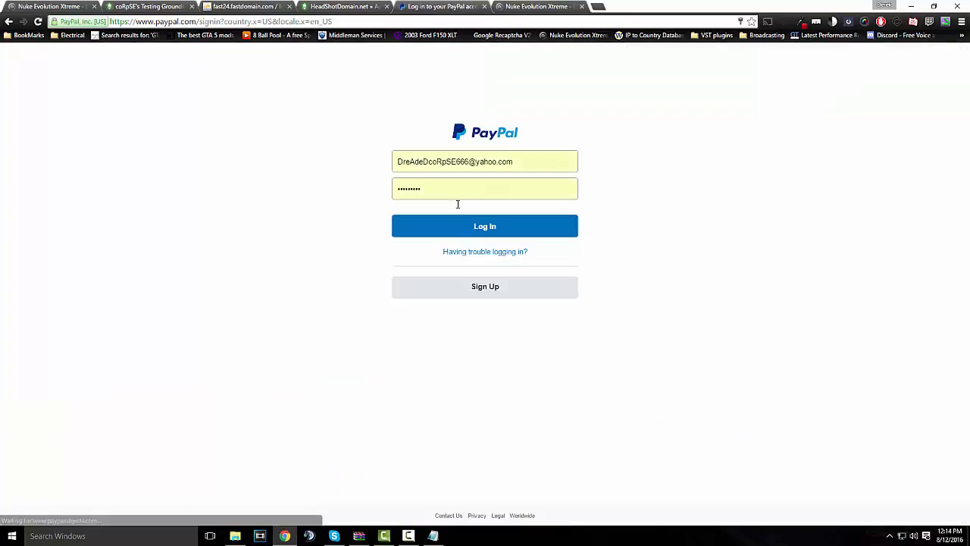
click(476, 232)
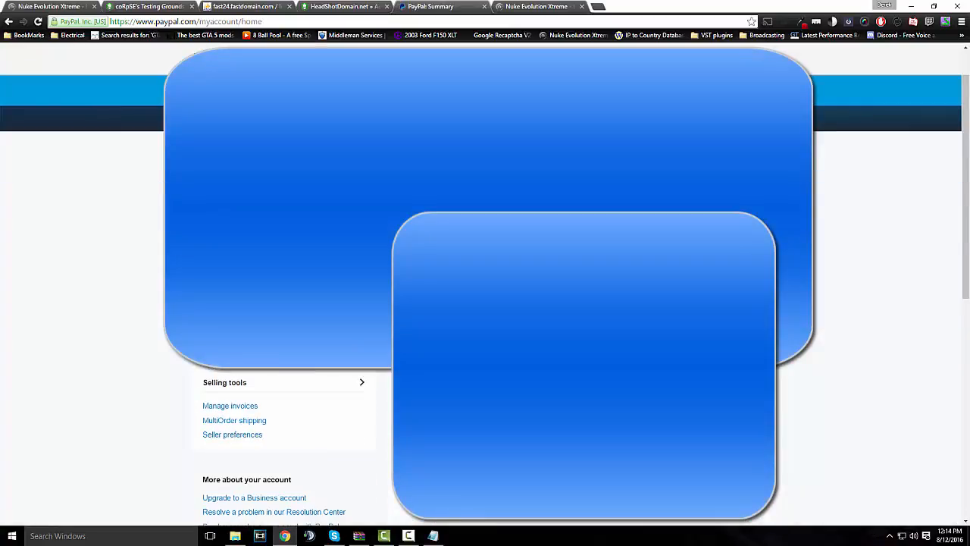
Open the seller preferences from the PayPal account summary
scroll(486, 283, up, 1)
scroll(485, 283, down, 3)
scroll(485, 284, up, 2)
scroll(485, 284, down, 3)
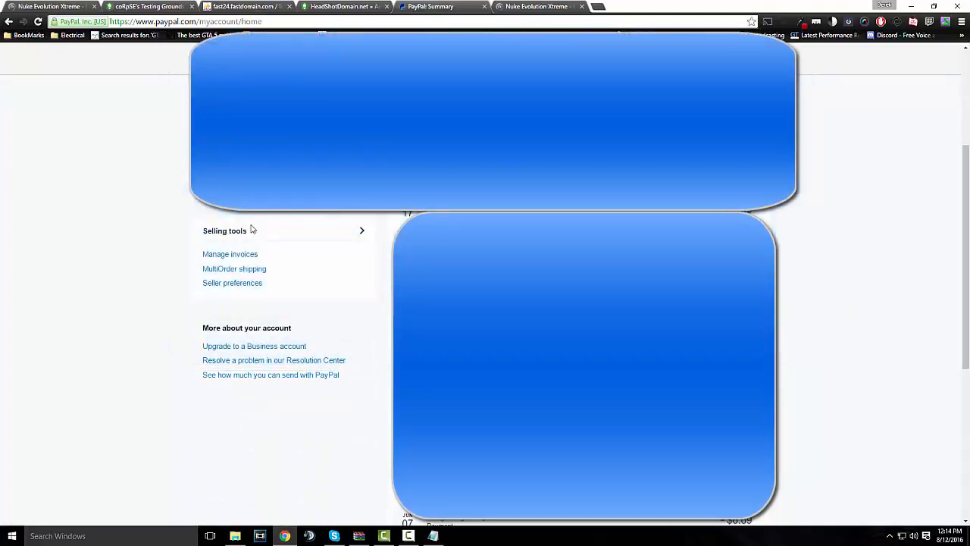
click(224, 284)
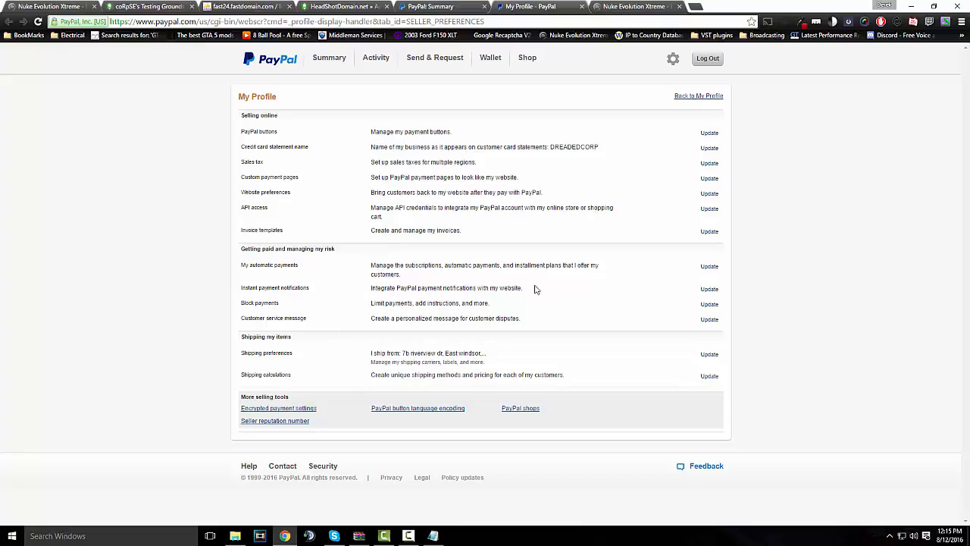
Open the Instant Payment Notification settings for editing and highlight the notification URL for review
click(705, 289)
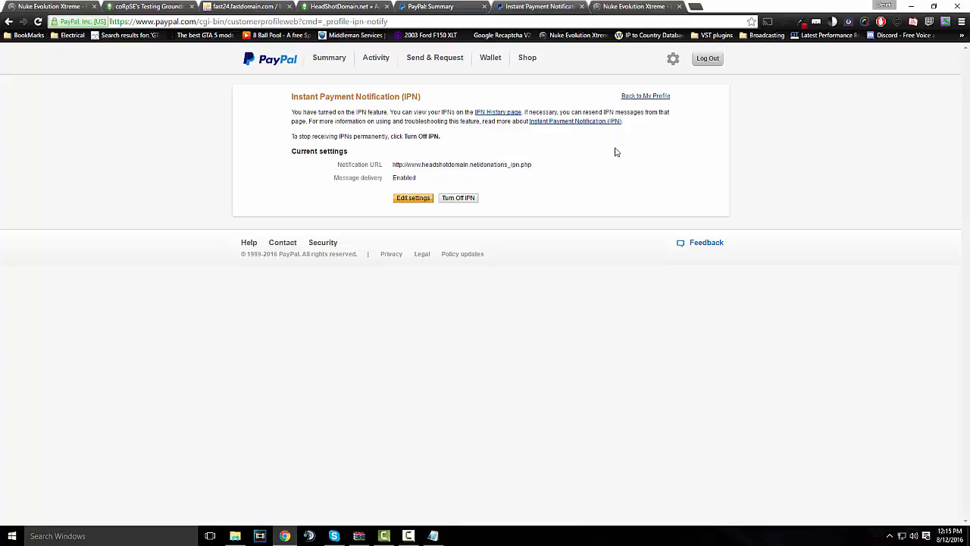
click(411, 198)
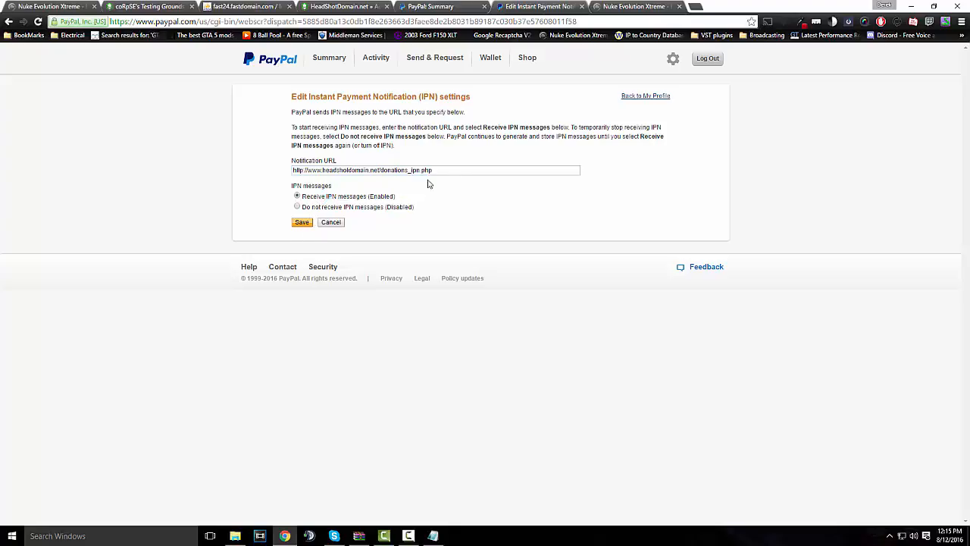
drag(449, 169, 247, 177)
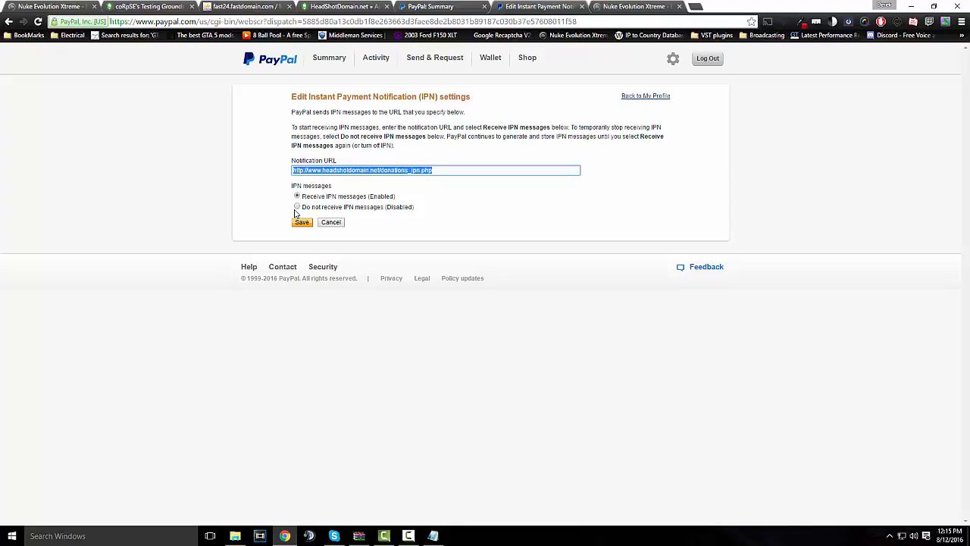
Compare the Donations Xtreme configuration on the HeadShotDomain site with the stock Donations admin panel on the test site
click(416, 5)
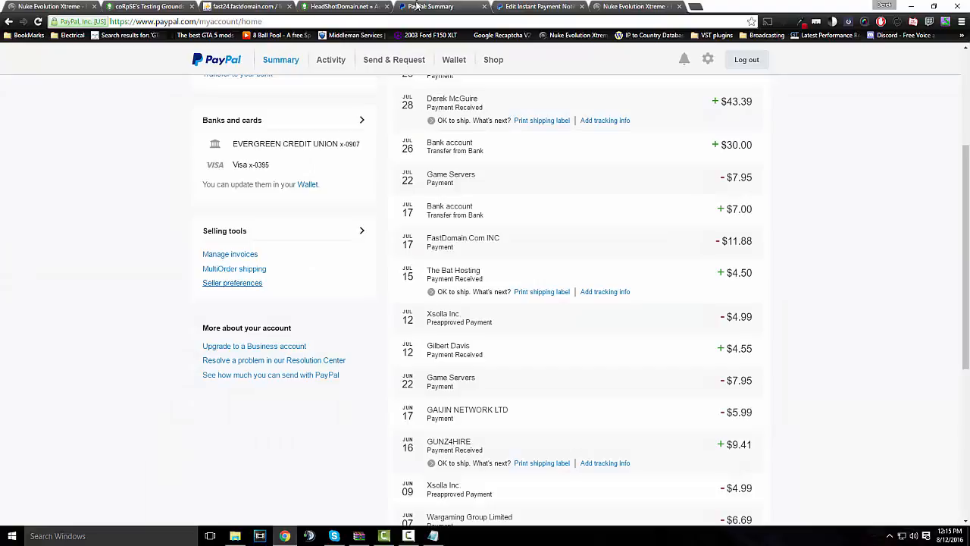
click(348, 6)
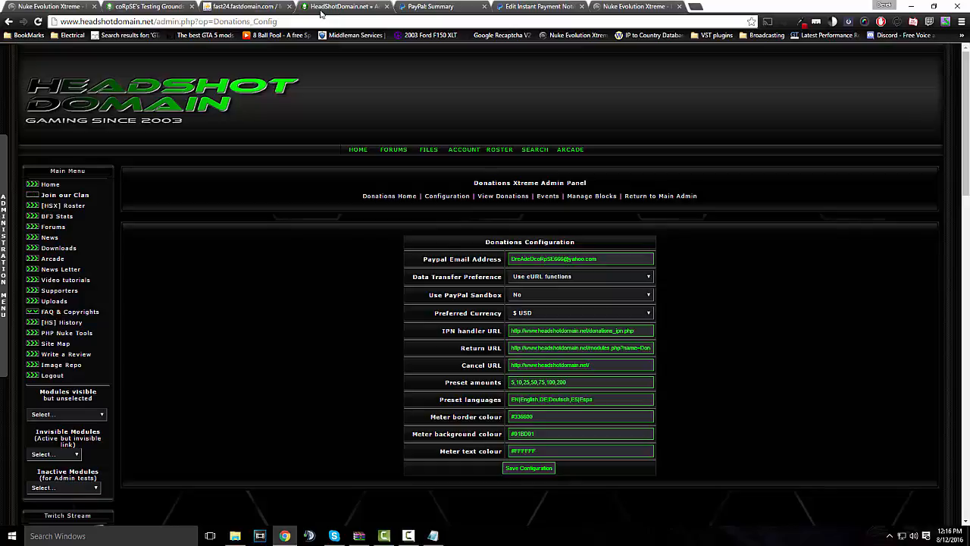
click(168, 6)
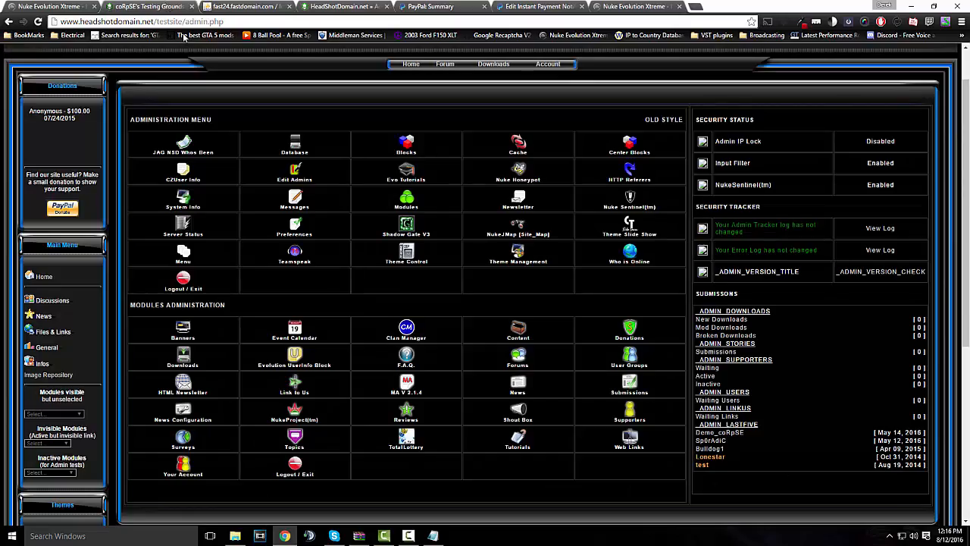
click(614, 338)
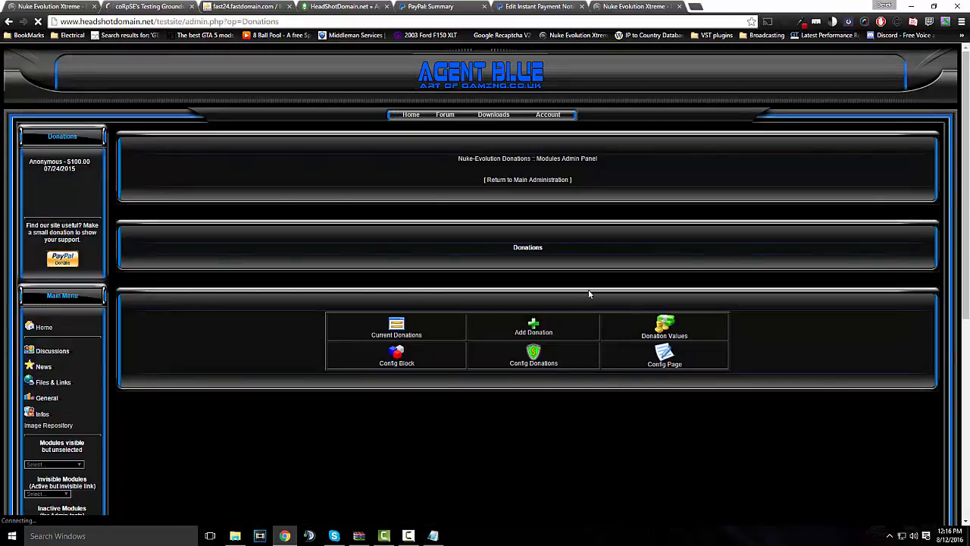
Return to the test site's main administration and move the installation instructions tab next to it
click(506, 180)
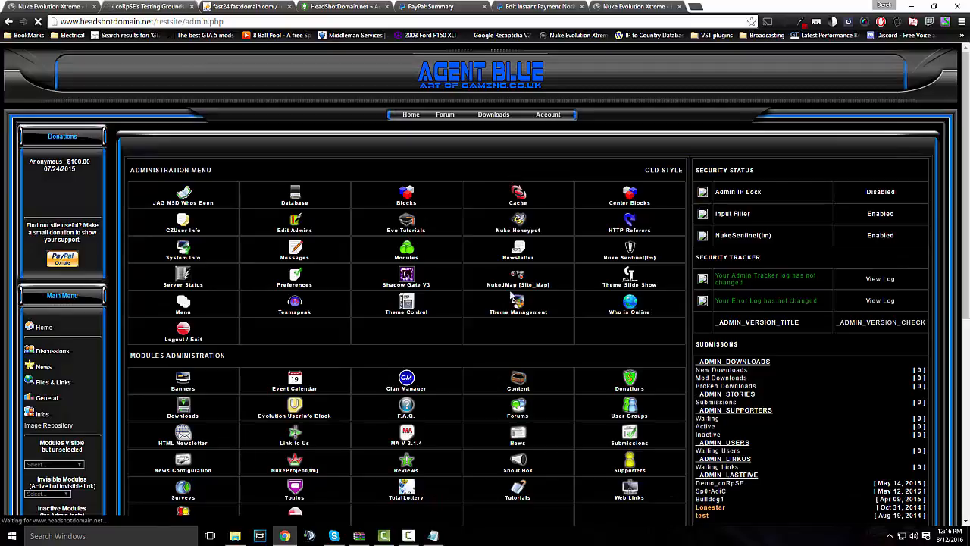
drag(620, 10, 235, 3)
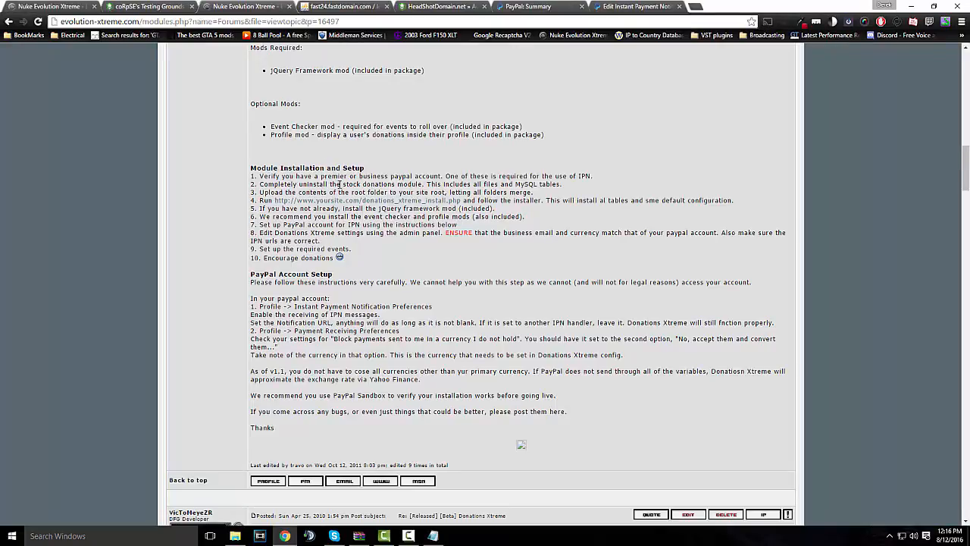
Launch FileZilla and open its Site Manager
click(9, 531)
click(133, 470)
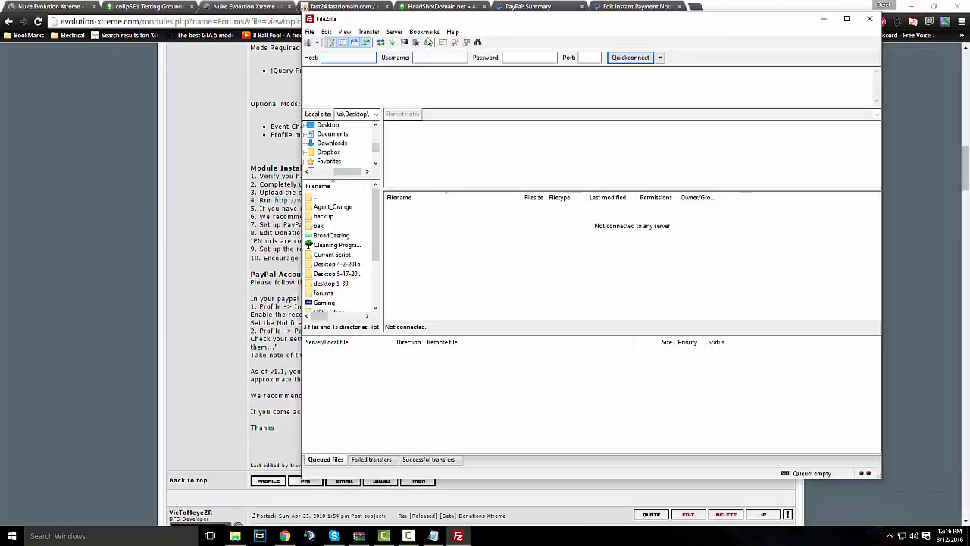
click(309, 32)
click(338, 43)
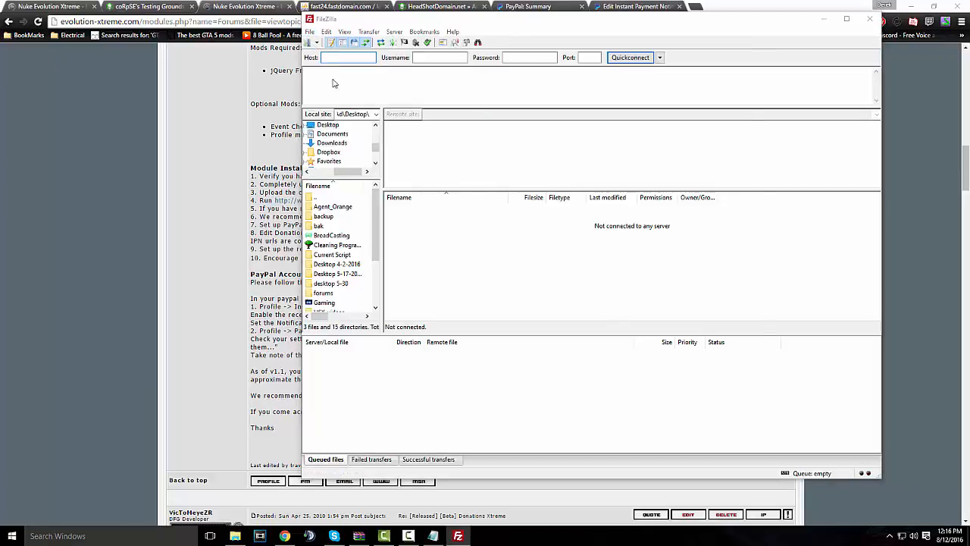
Connect to the saved HeadShot server and open the testsite folder inside public_html
click(628, 361)
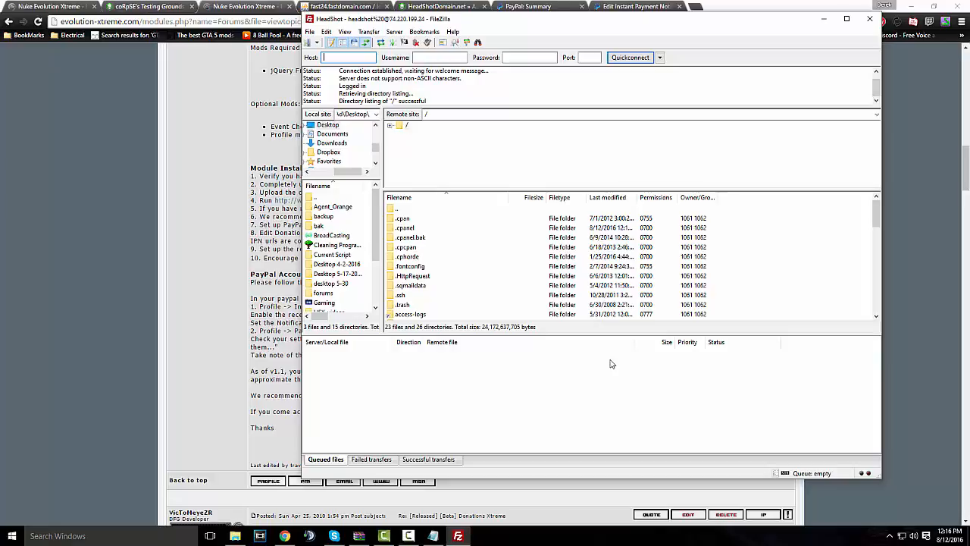
scroll(508, 258, down, 2)
scroll(408, 267, down, 2)
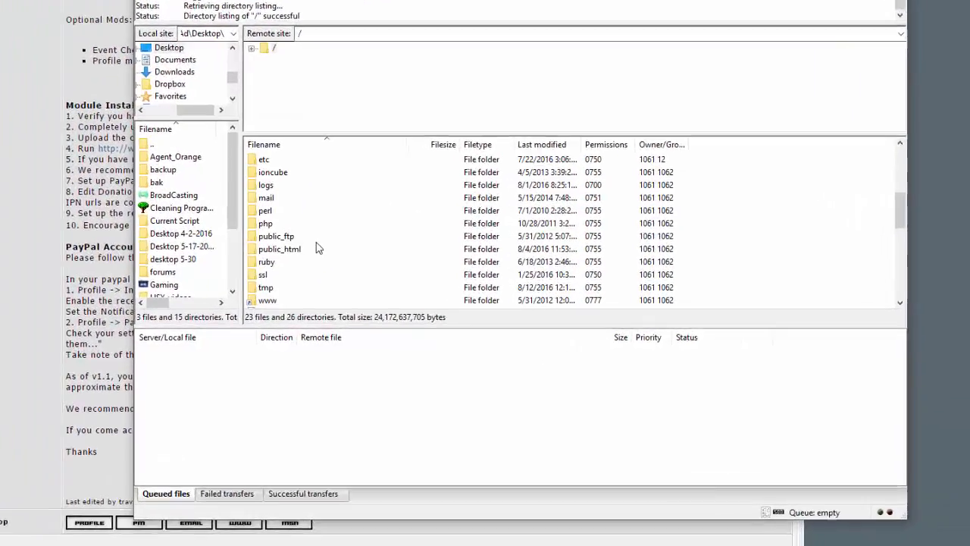
double_click(382, 272)
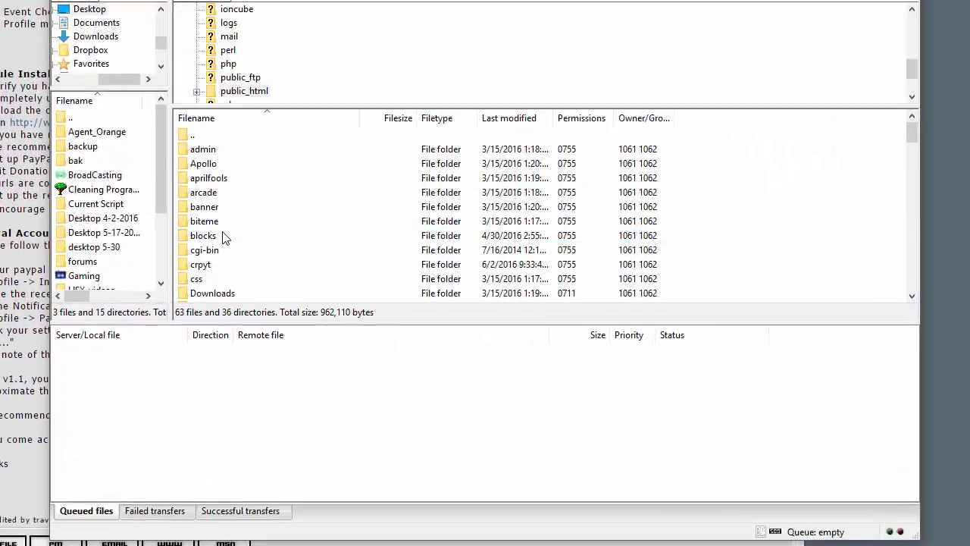
scroll(224, 237, down, 7)
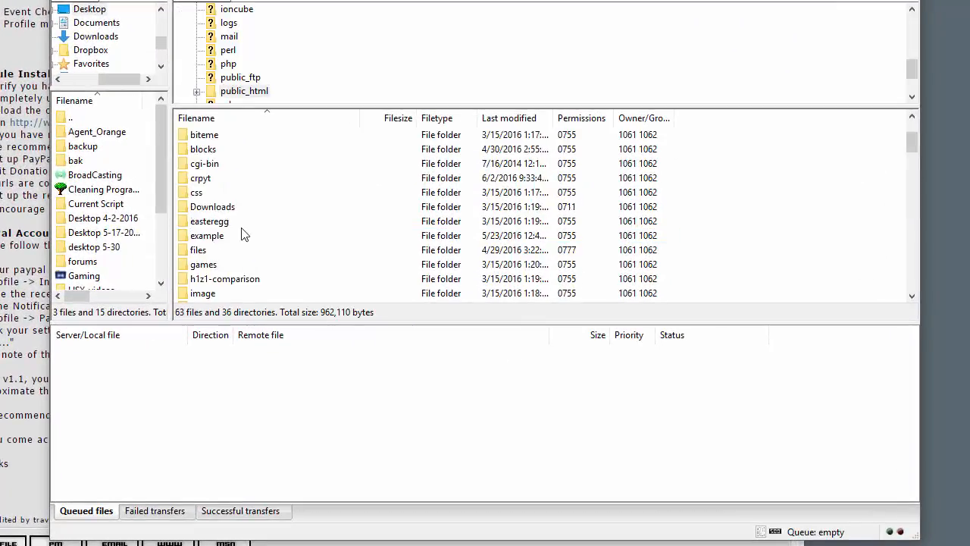
scroll(244, 235, down, 1)
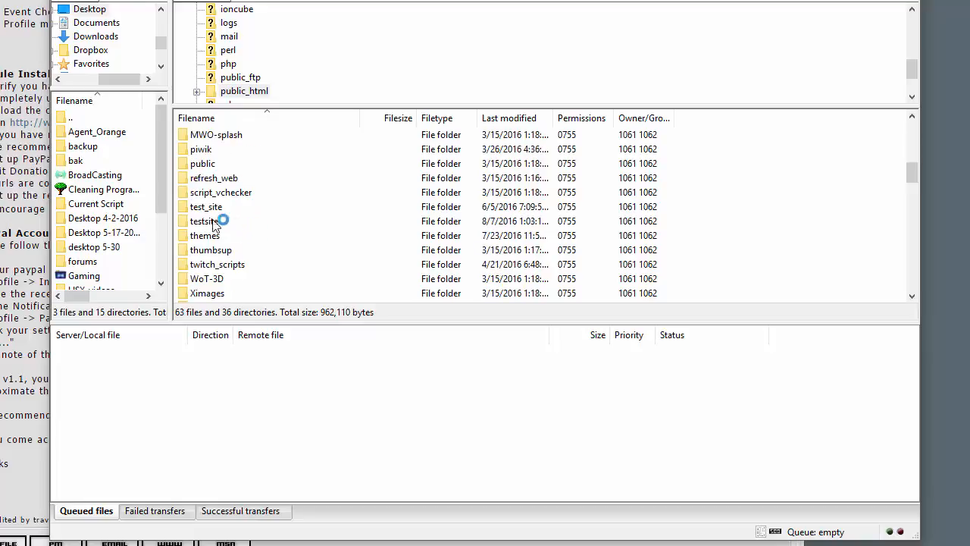
double_click(196, 220)
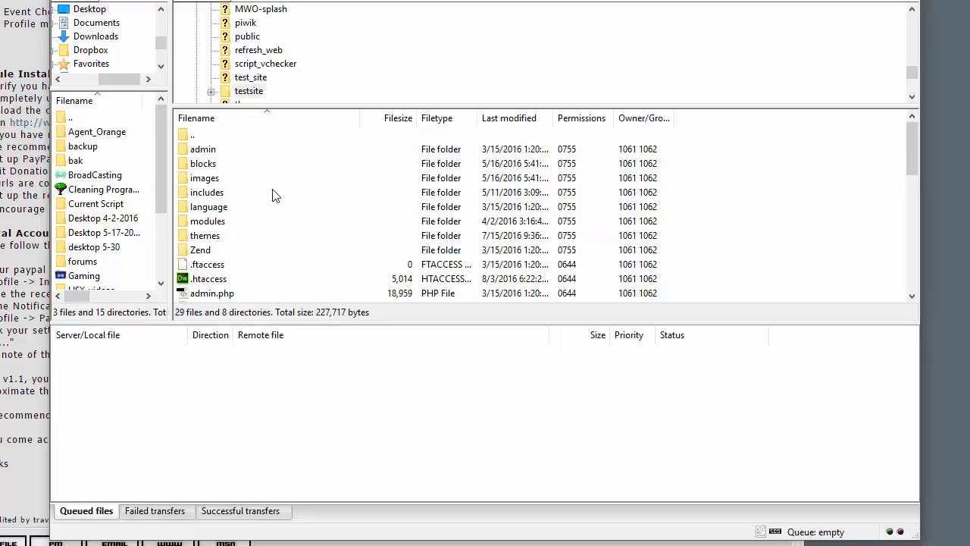
Delete block-Donations.php from the test site's blocks folder on the server
scroll(251, 193, down, 1)
scroll(251, 214, up, 1)
double_click(215, 167)
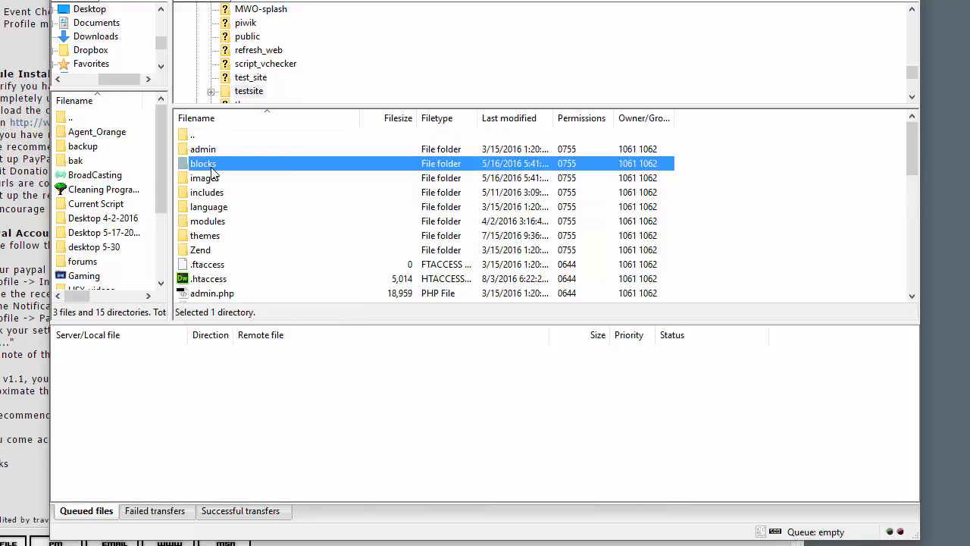
scroll(316, 167, down, 6)
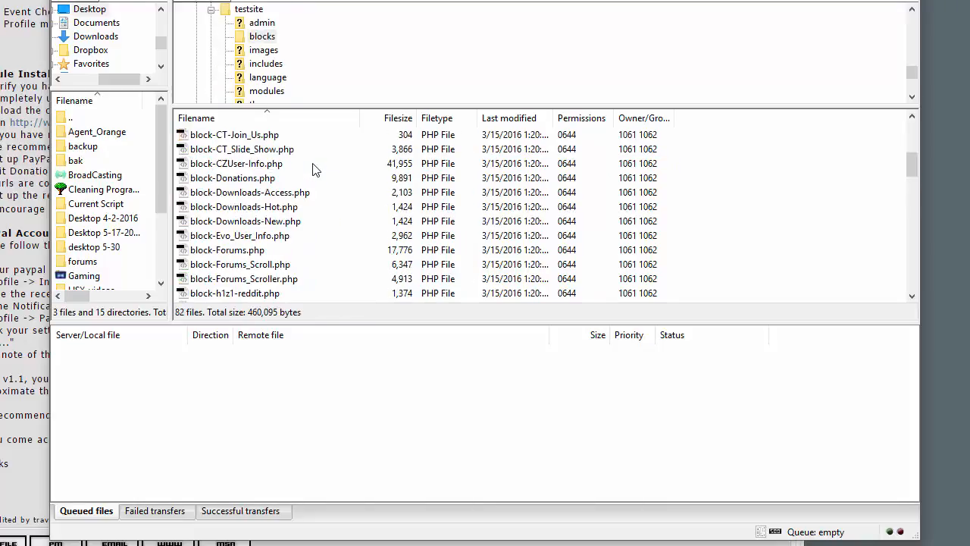
scroll(307, 173, up, 1)
click(242, 180)
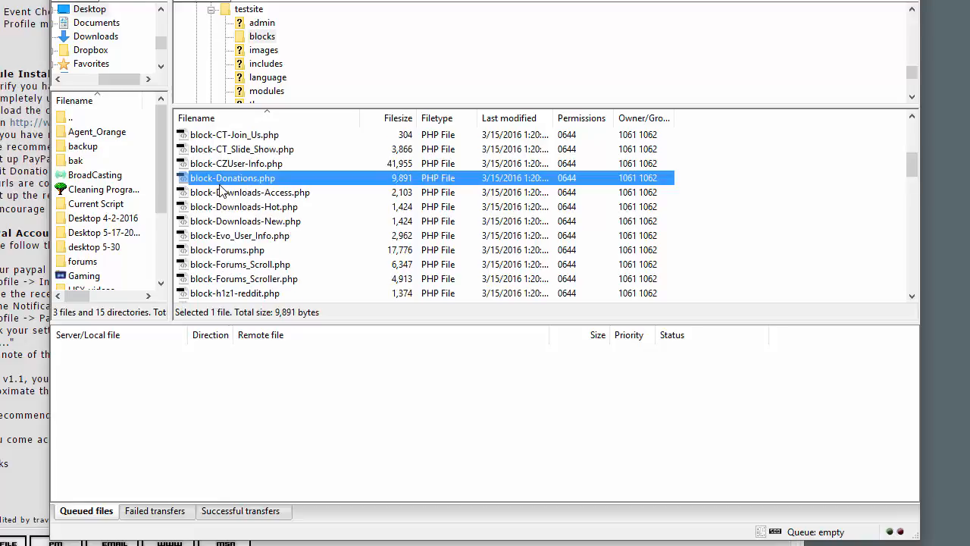
key(Delete)
click(318, 279)
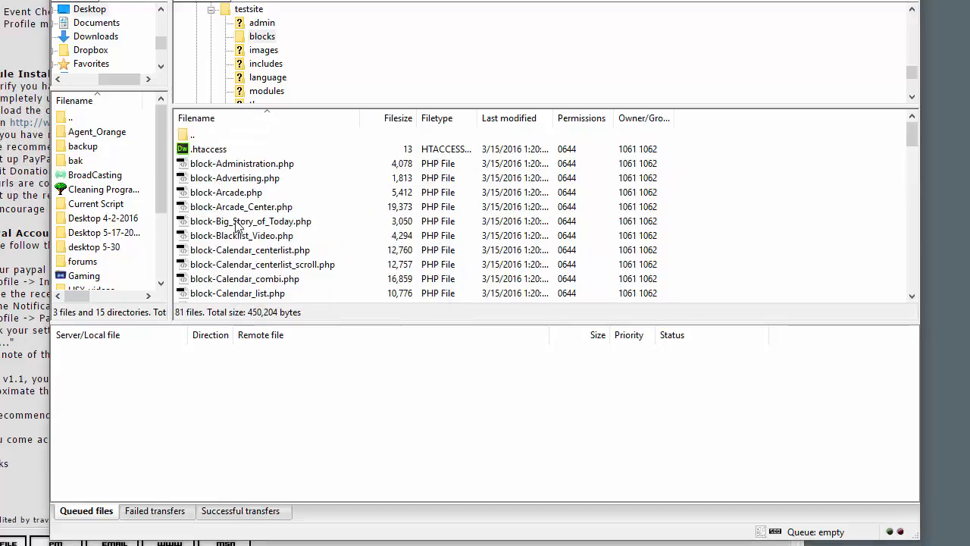
Browse to the test site's images/admin/modules folder to check it for stock donation files
double_click(201, 136)
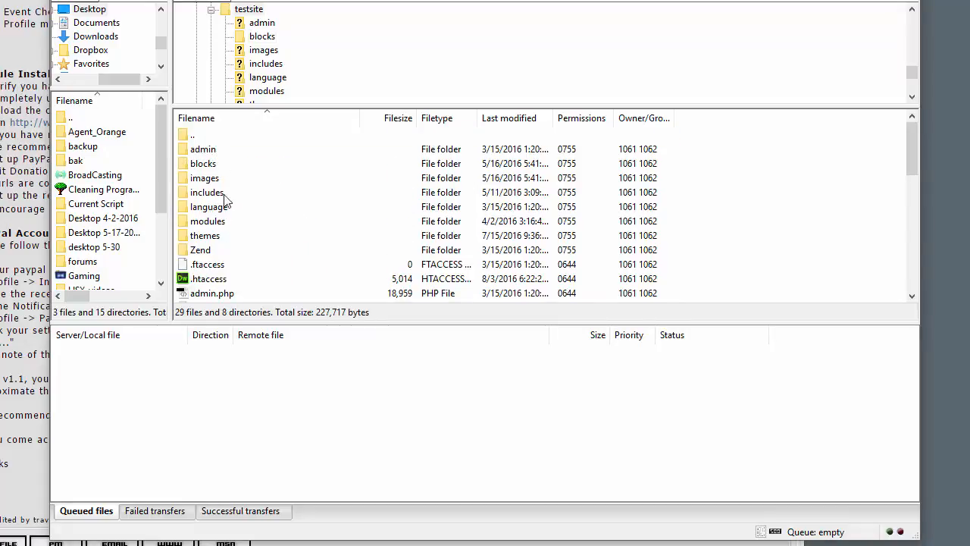
double_click(217, 179)
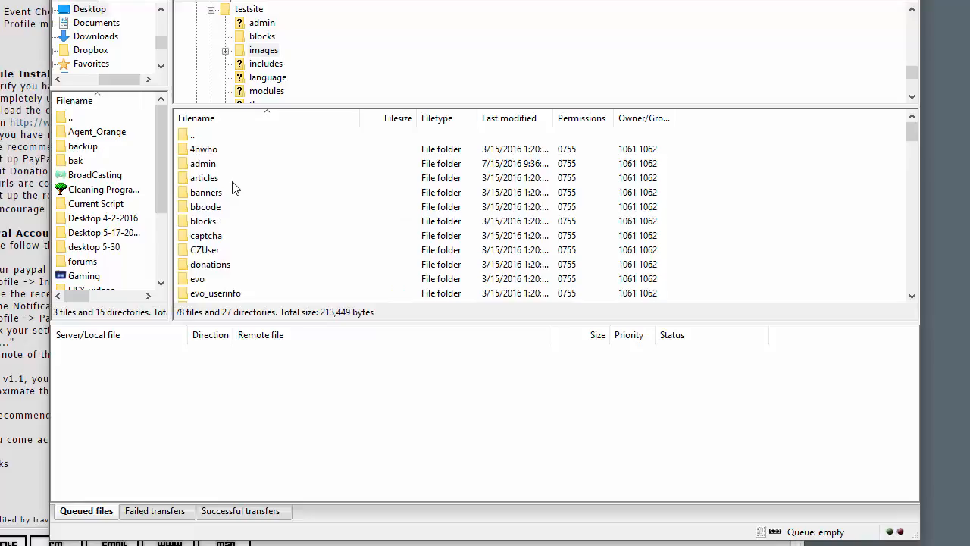
click(212, 165)
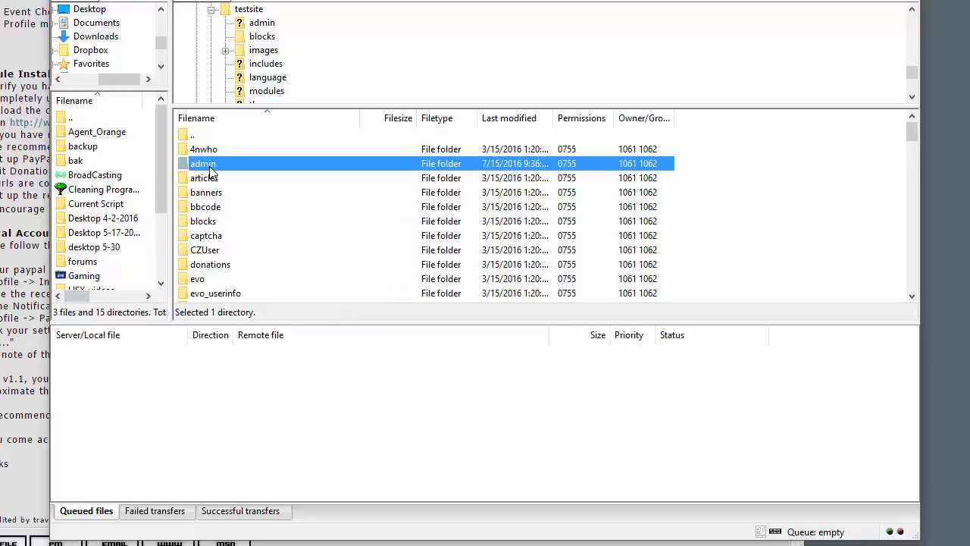
double_click(212, 168)
click(218, 150)
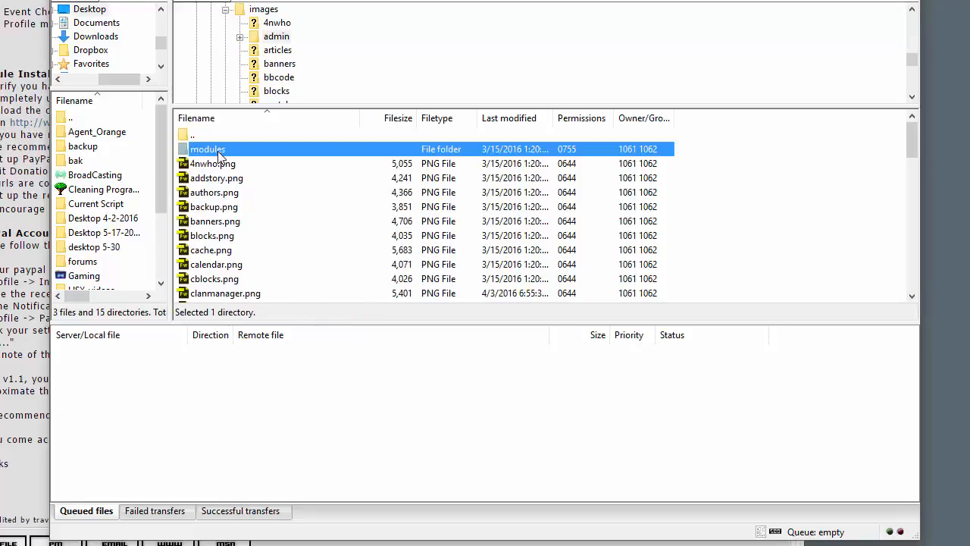
double_click(218, 151)
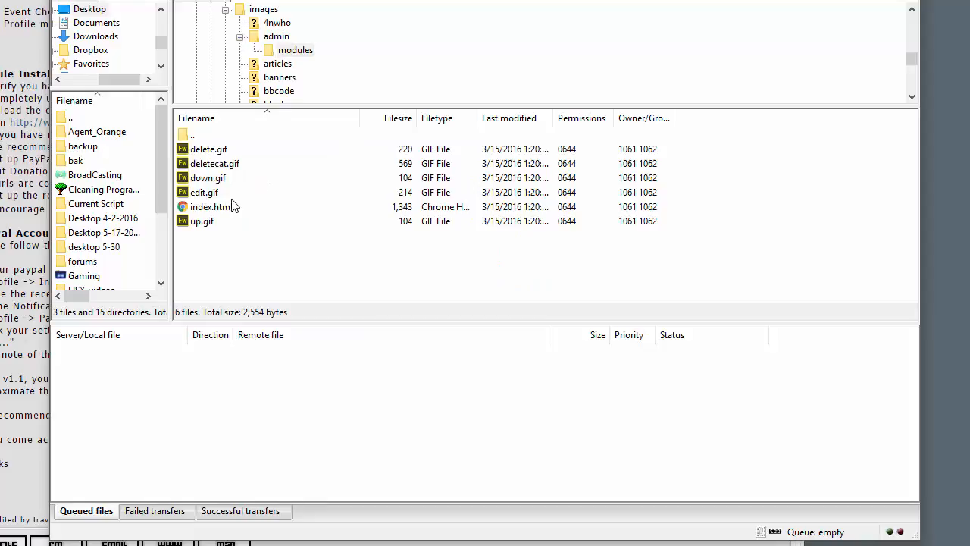
Delete donator.png from the test site's images/admin folder
double_click(199, 134)
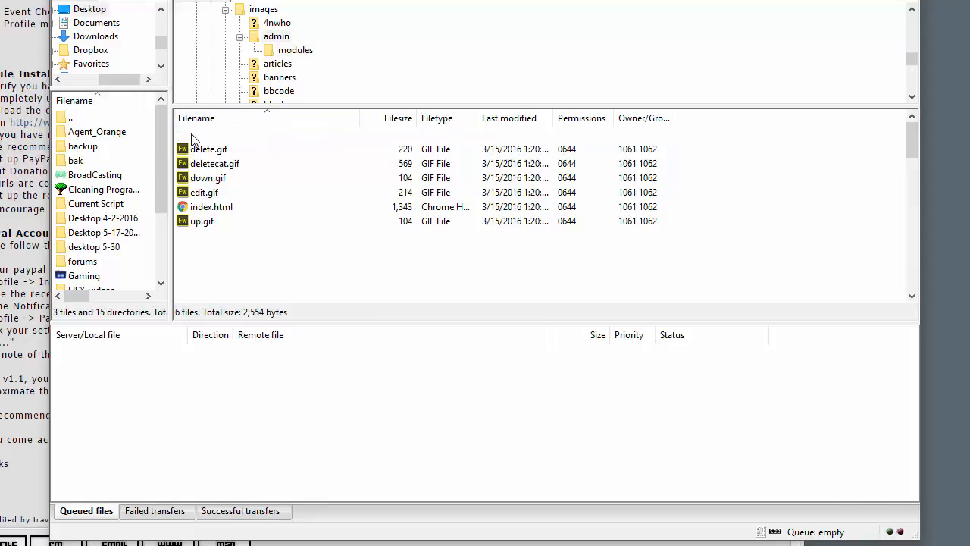
scroll(256, 188, down, 2)
scroll(256, 191, down, 2)
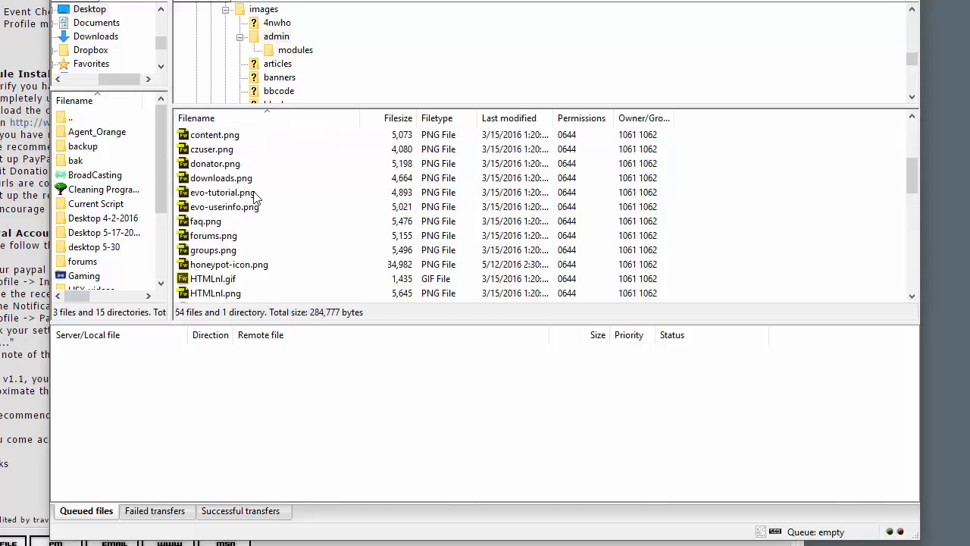
scroll(255, 191, up, 1)
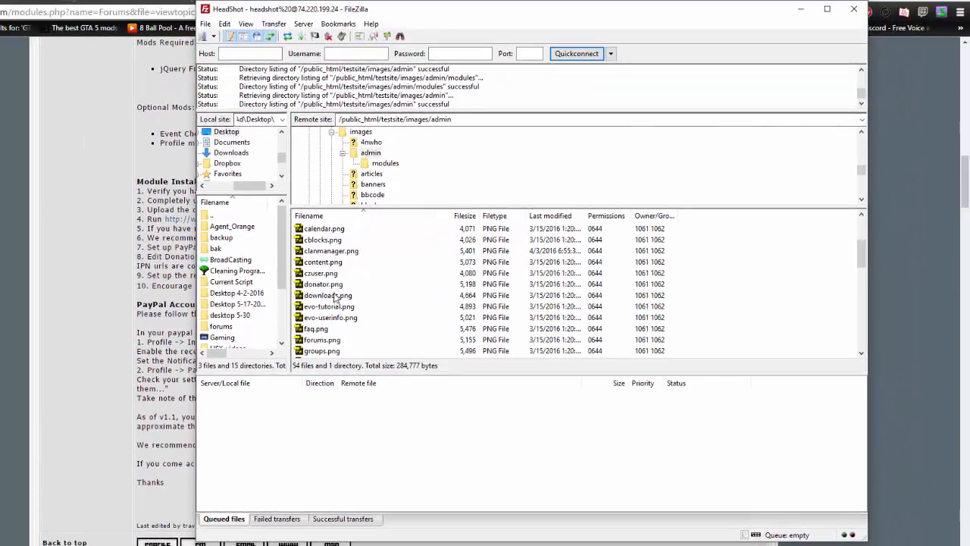
click(294, 261)
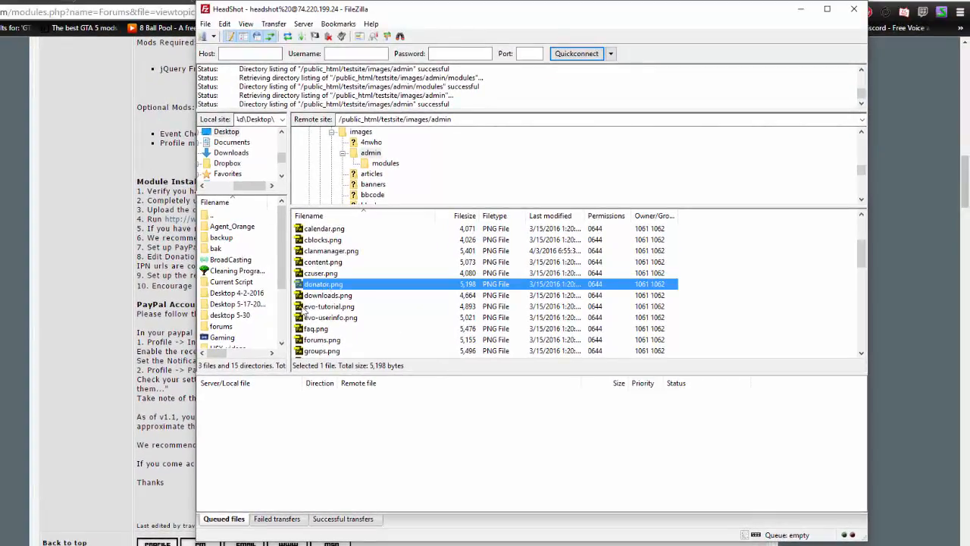
key(Delete)
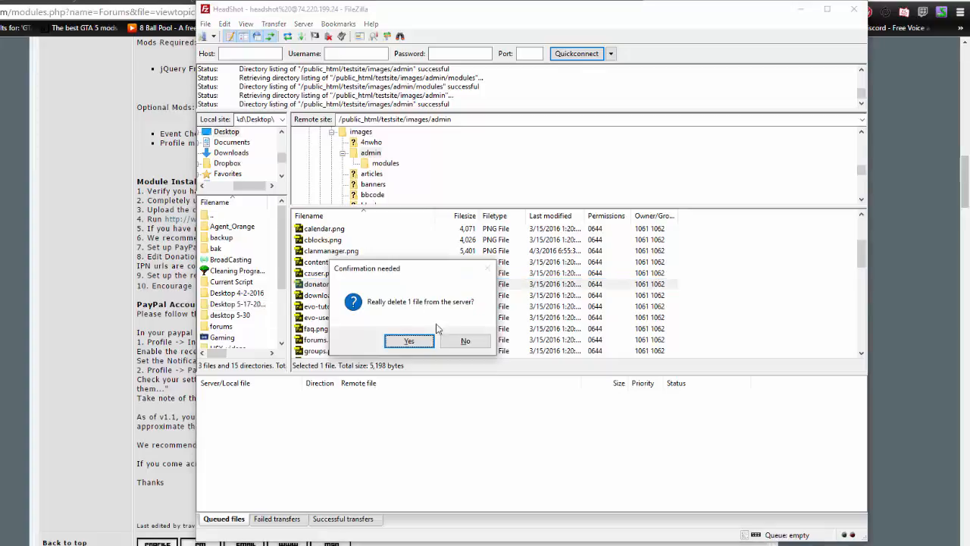
click(461, 340)
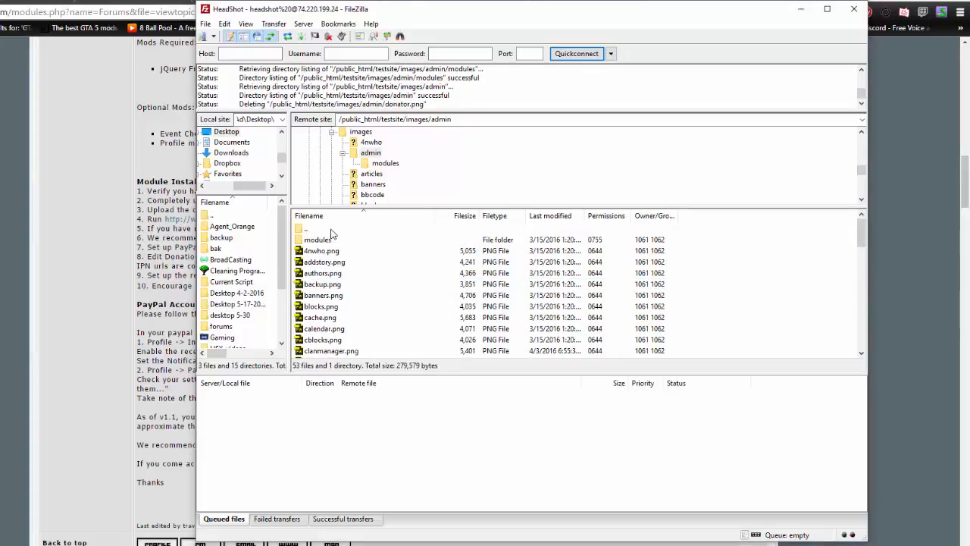
Delete the Donations directory with its contents from the test site's modules folder
double_click(330, 230)
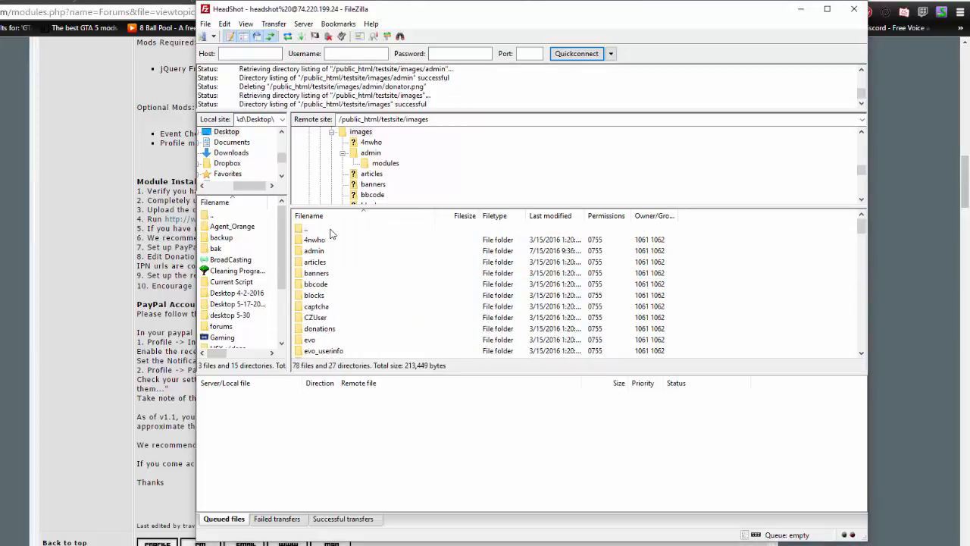
double_click(330, 231)
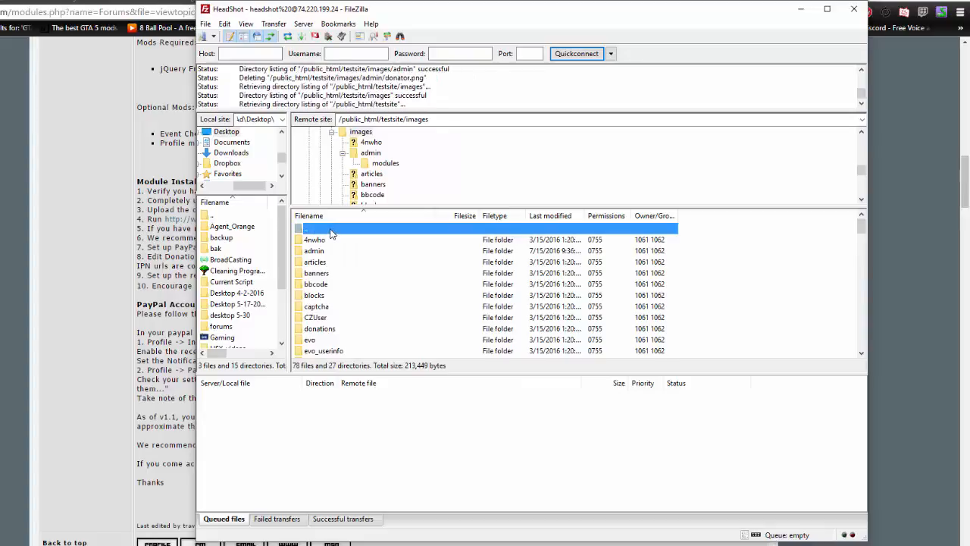
double_click(323, 295)
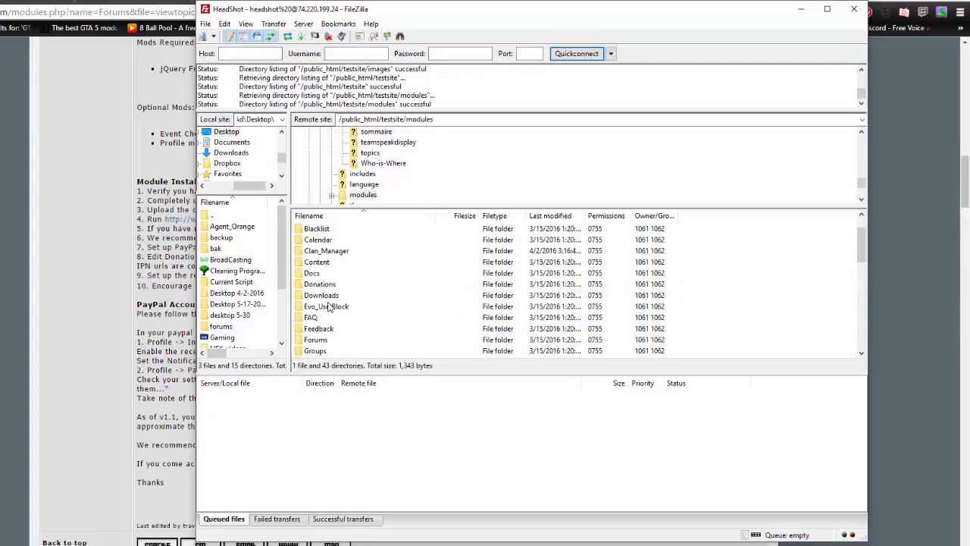
click(335, 286)
key(Delete)
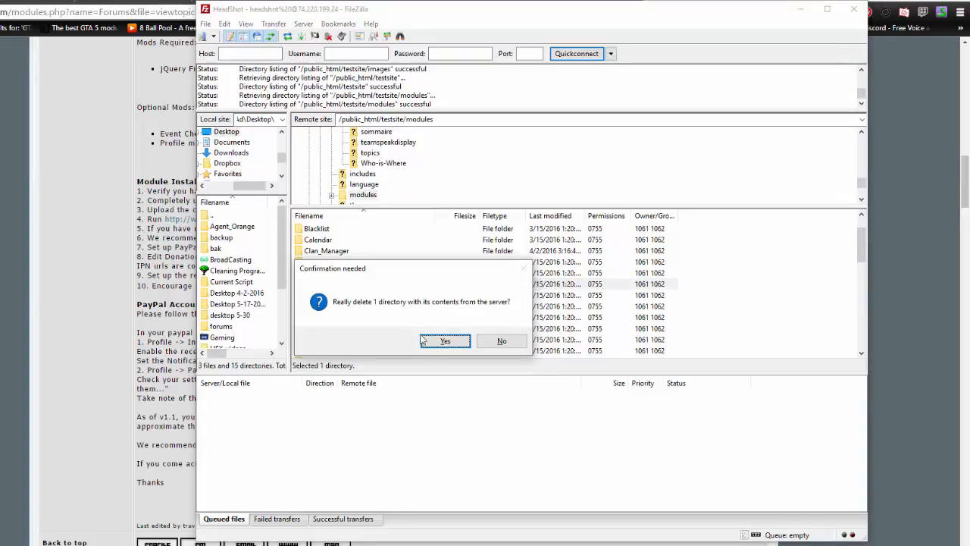
click(444, 341)
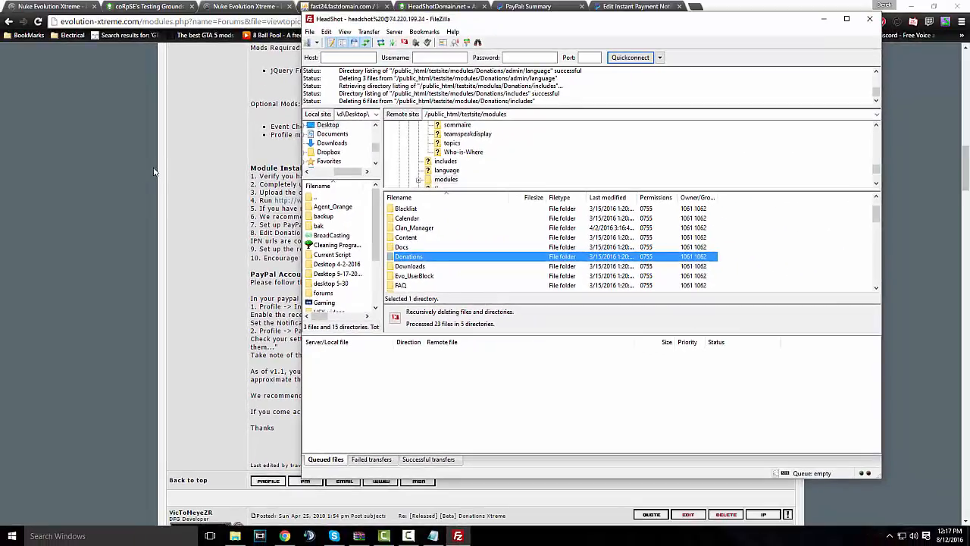
Switch to phpMyAdmin and drop the nuke_donators and nuke_donators_config tables from the headshot_test database
click(96, 165)
click(343, 7)
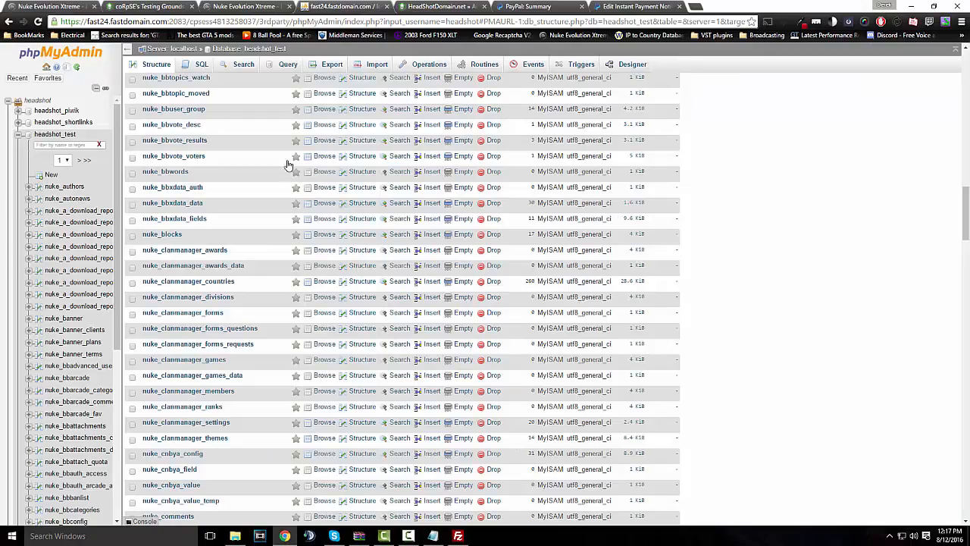
scroll(273, 152, up, 10)
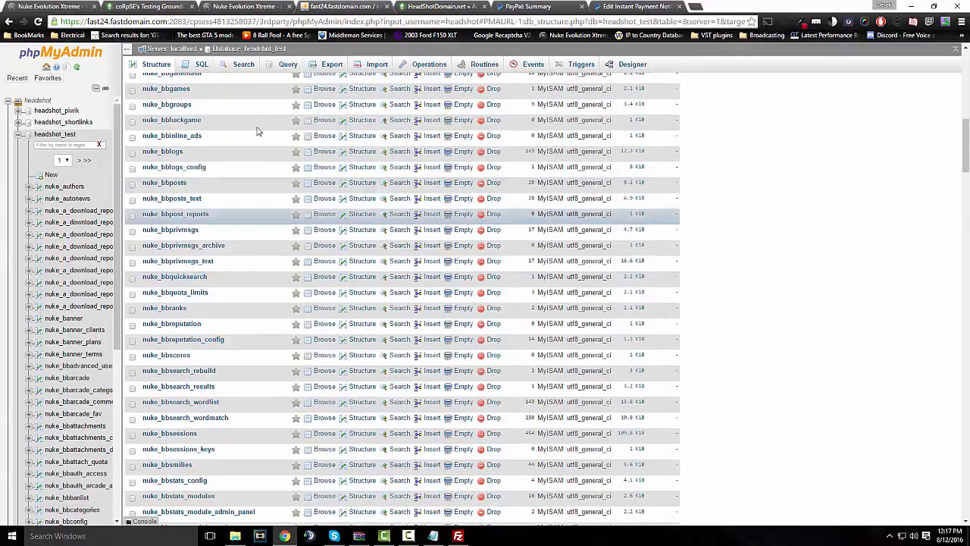
scroll(219, 217, down, 5)
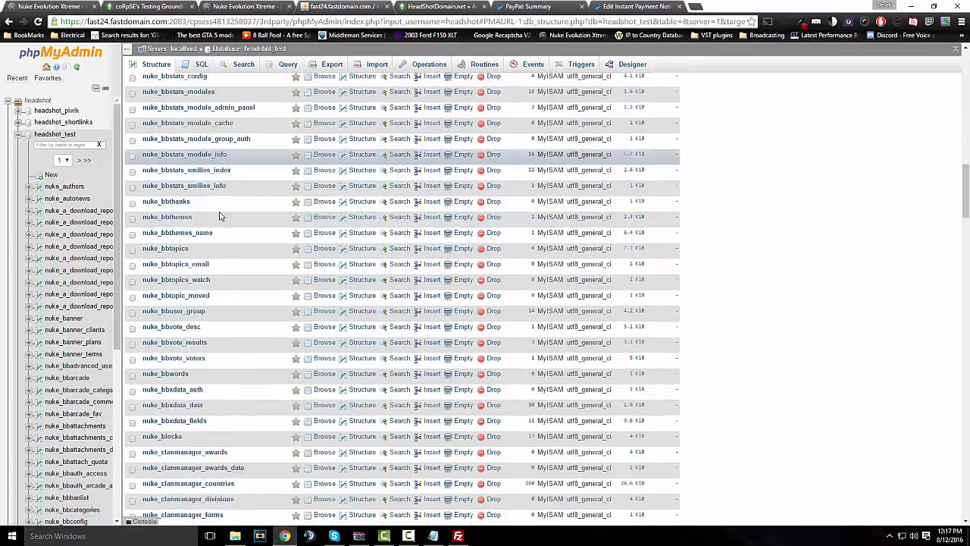
scroll(219, 217, down, 12)
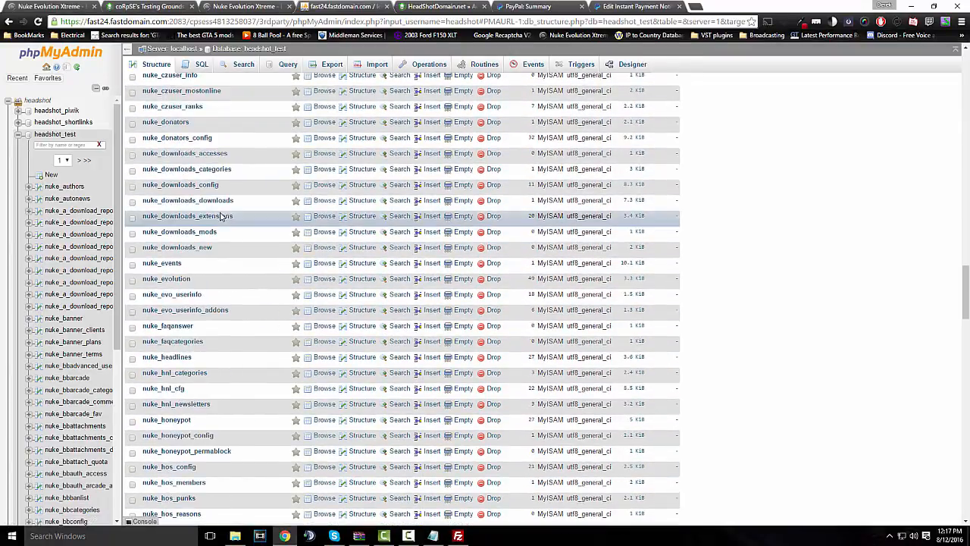
scroll(219, 218, down, 1)
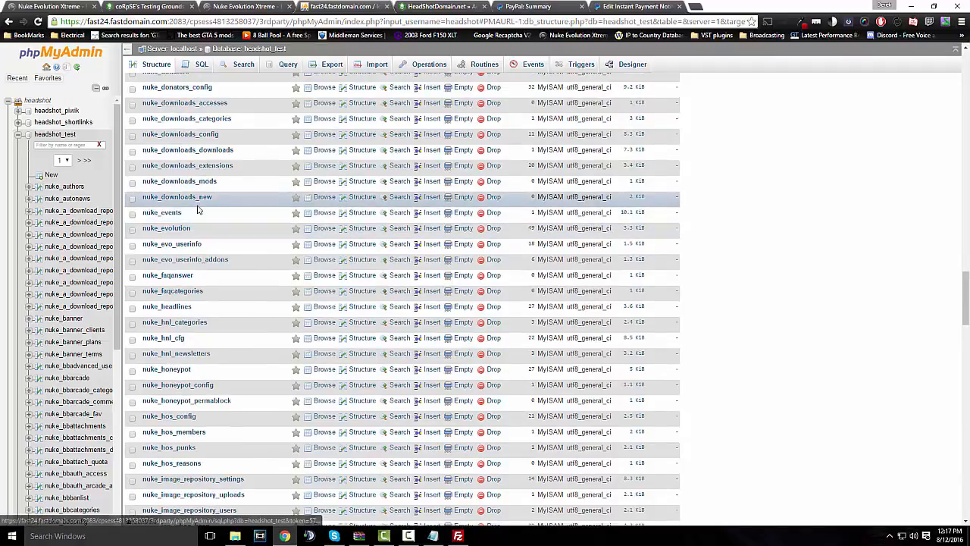
scroll(197, 210, up, 1)
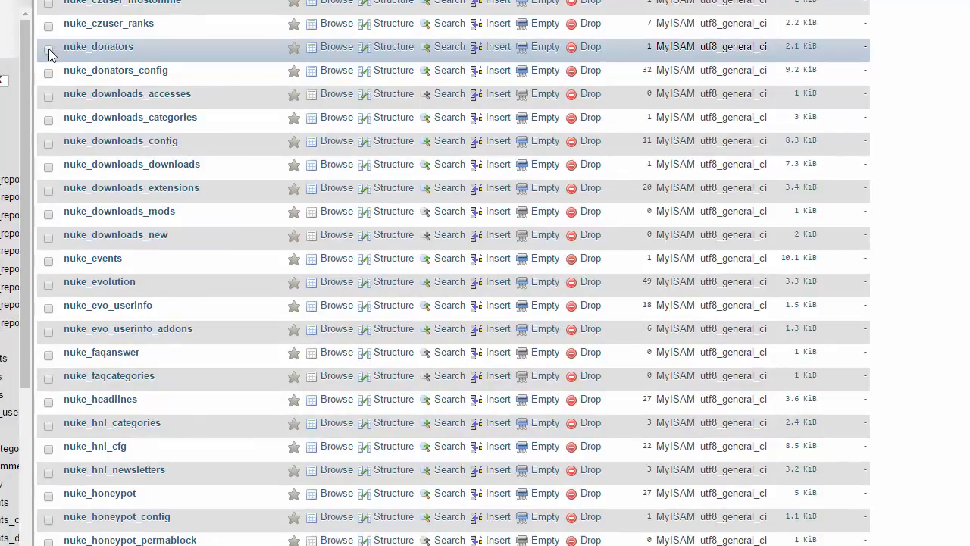
click(48, 49)
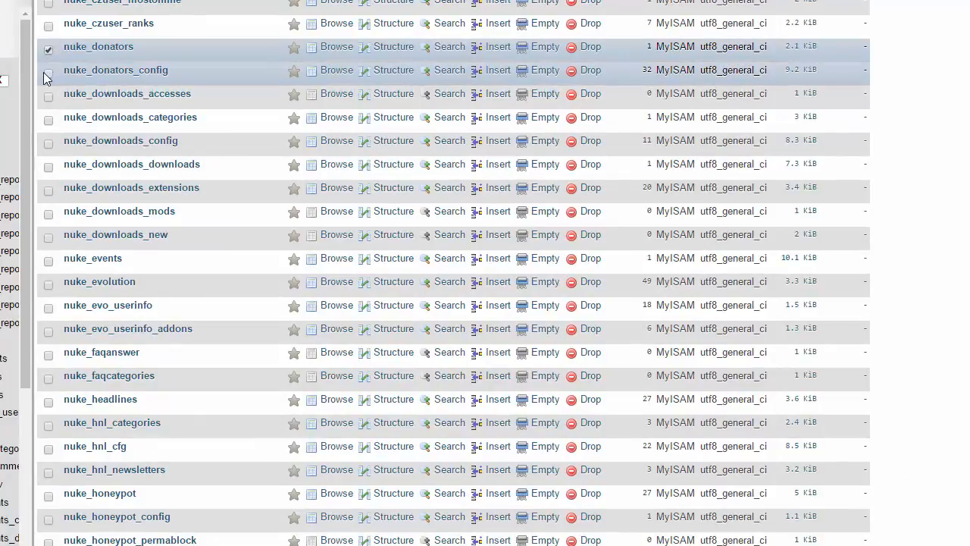
click(48, 72)
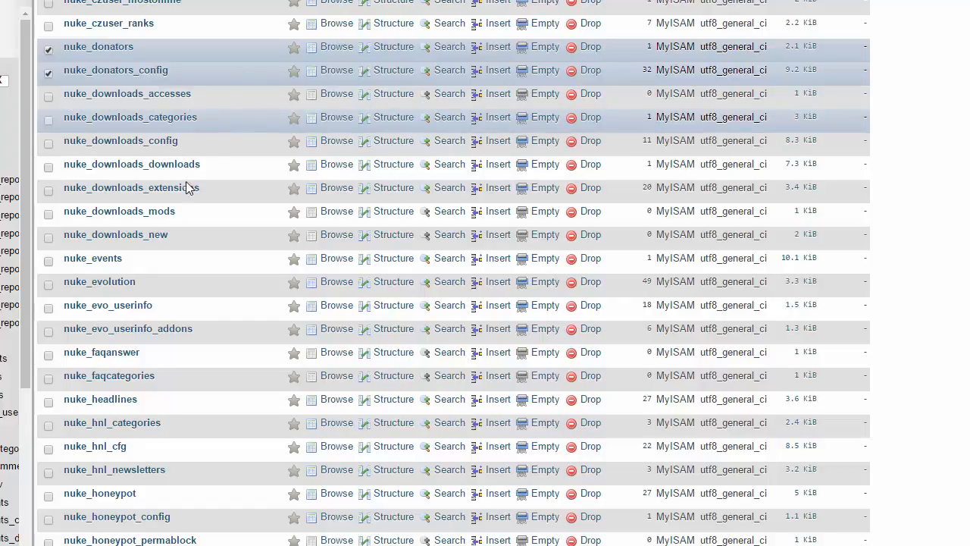
scroll(78, 124, down, 20)
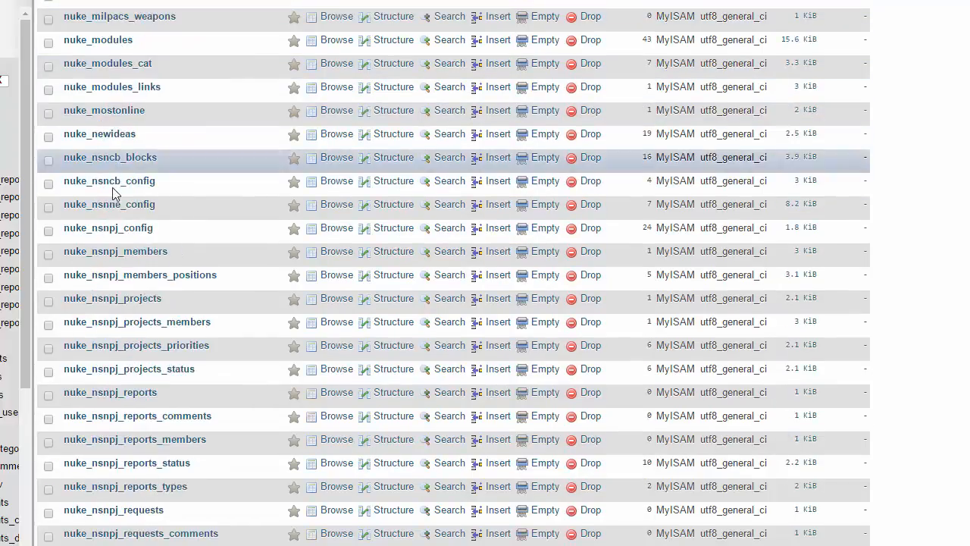
click(221, 404)
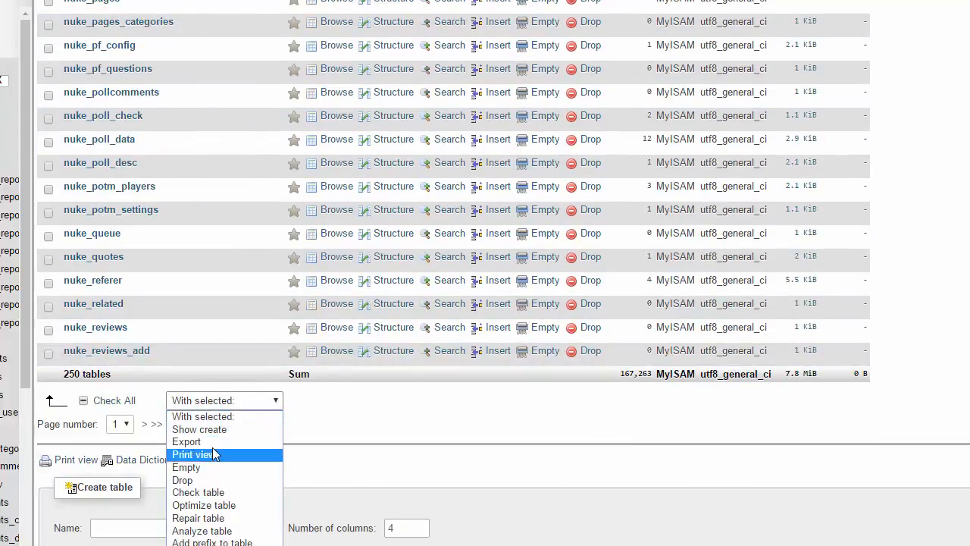
click(182, 480)
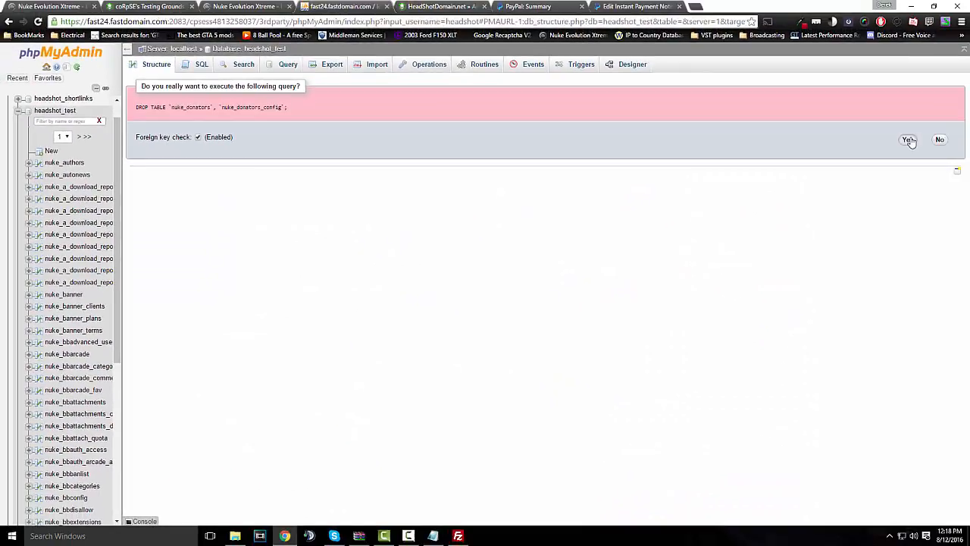
click(908, 140)
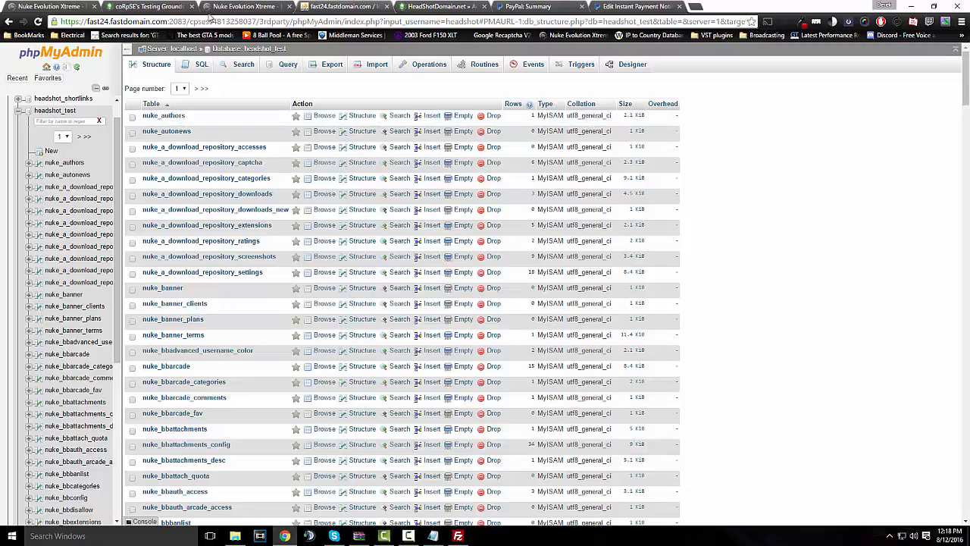
Check the forum's installation instructions, then open the root folder in donations_xtreme_1.2.rar and select all its contents
click(236, 5)
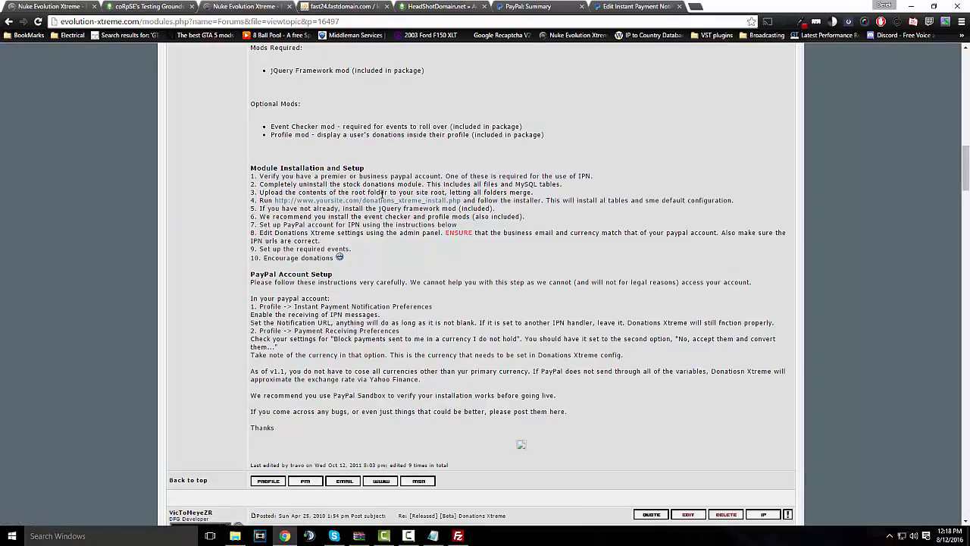
mouse_move(433, 536)
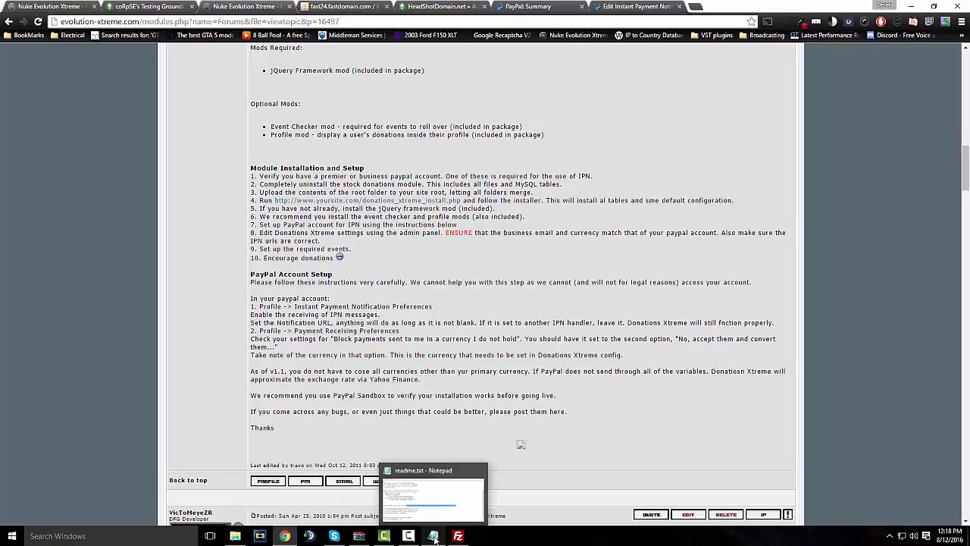
click(360, 536)
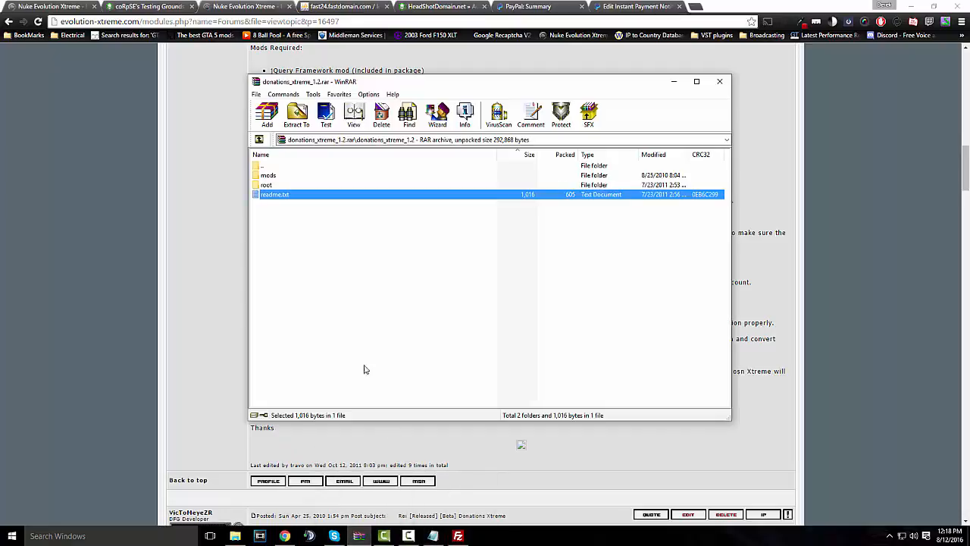
double_click(268, 185)
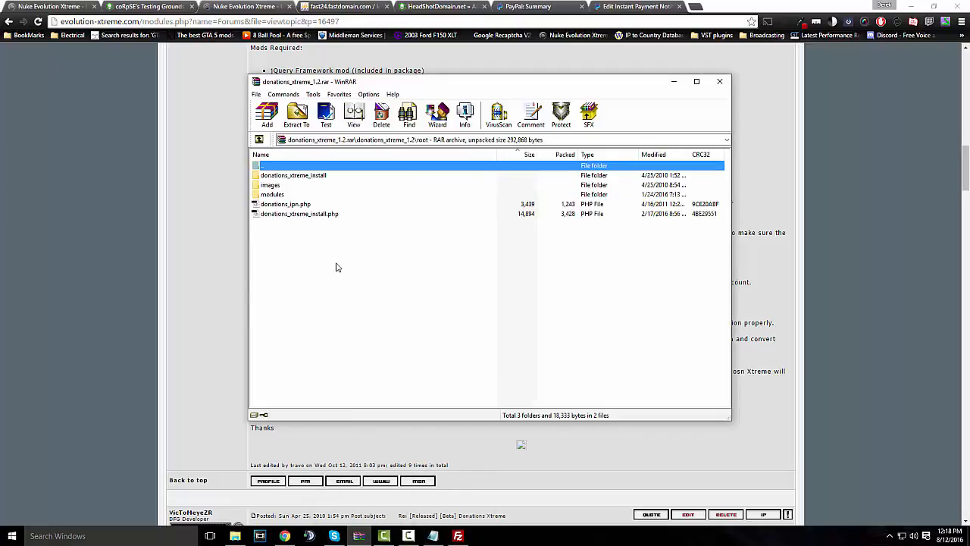
drag(339, 251, 267, 176)
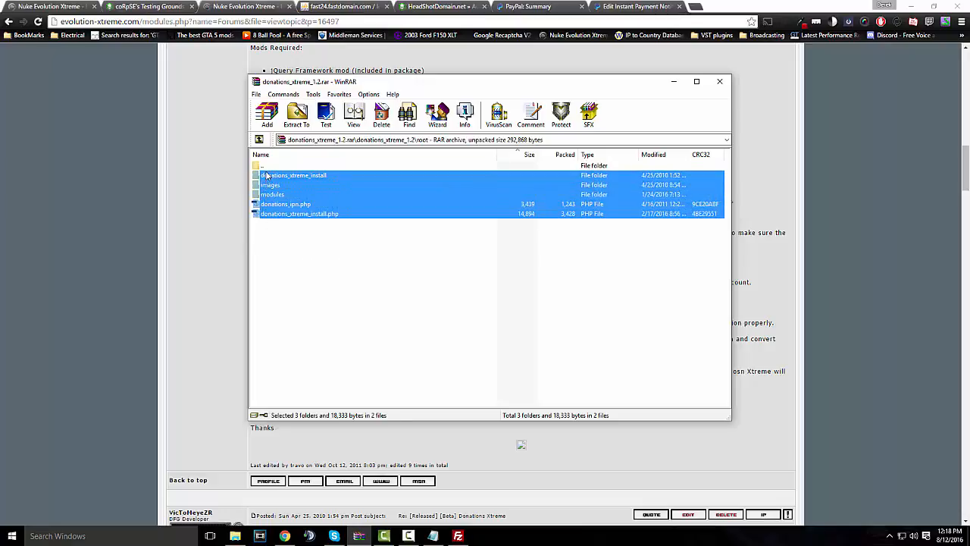
Switch to FileZilla, go up to the remote testsite folder and delete install.php from it
click(460, 536)
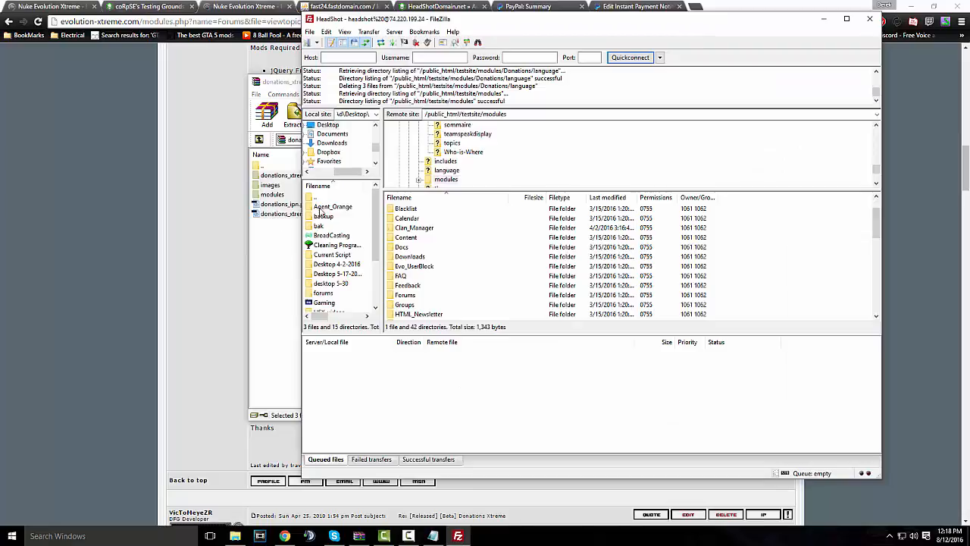
click(492, 261)
scroll(489, 262, up, 1)
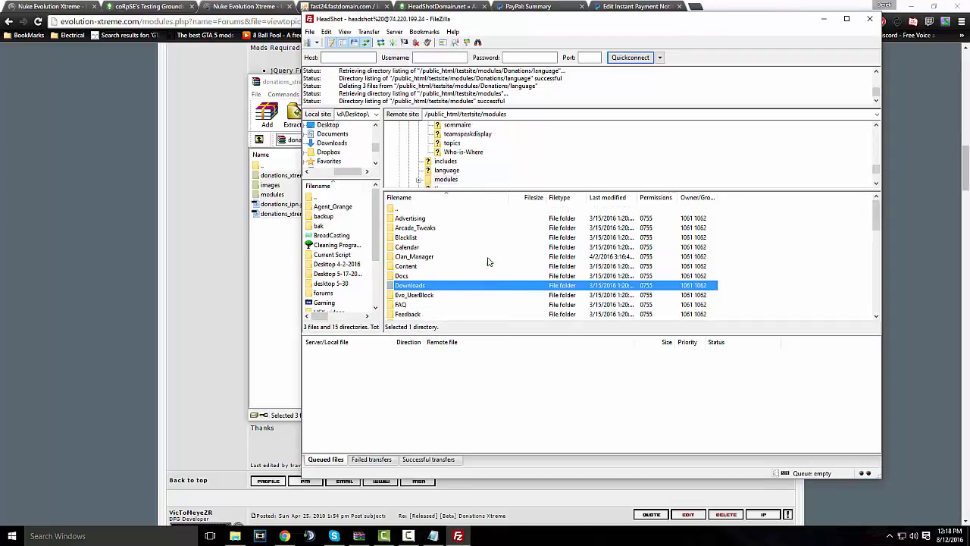
double_click(415, 209)
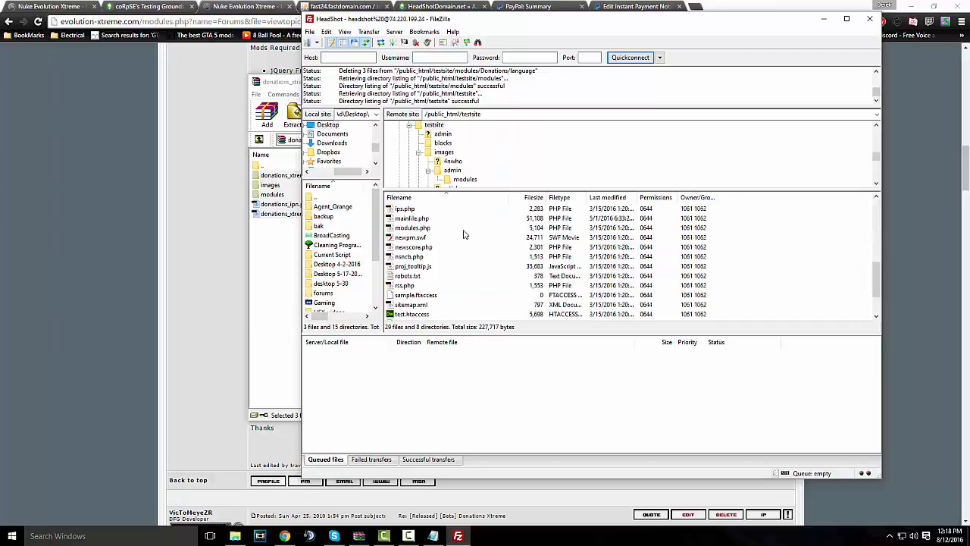
scroll(465, 239, up, 1)
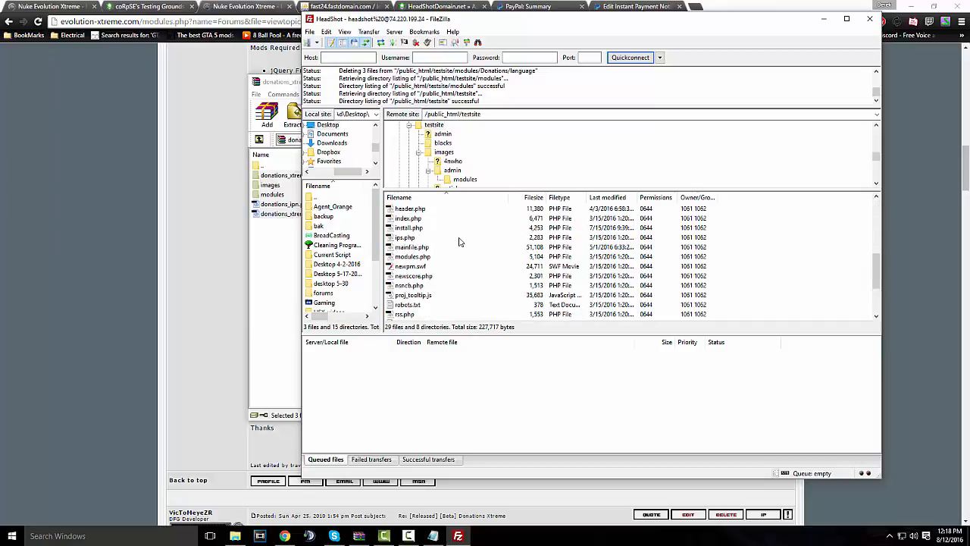
click(413, 230)
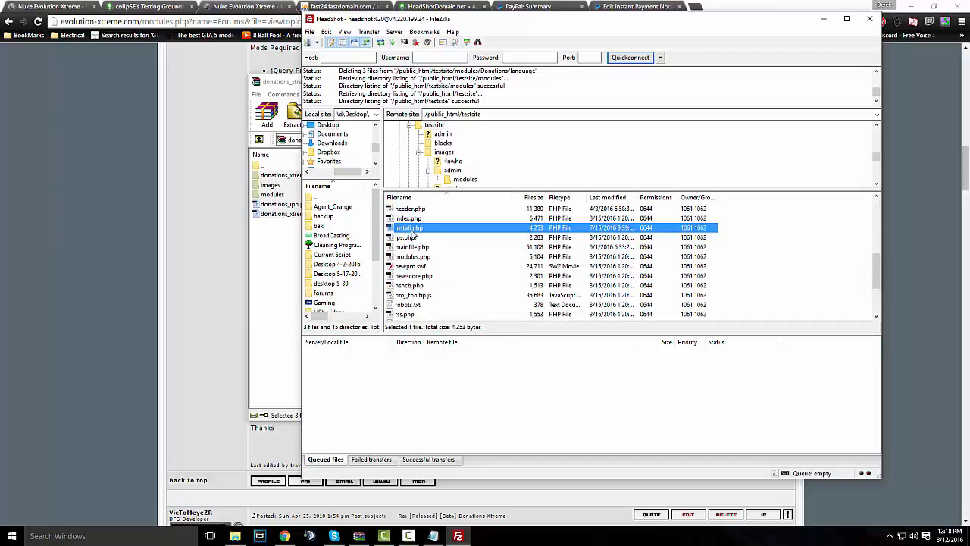
key(Delete)
click(479, 307)
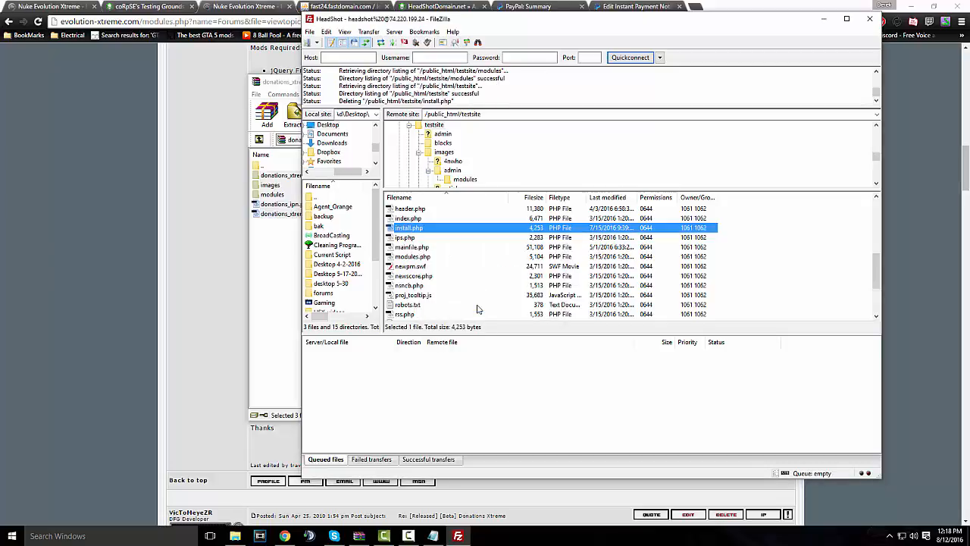
Upload the selected contents of the archive's root folder into /public_html/testsite on the server
scroll(479, 304, down, 3)
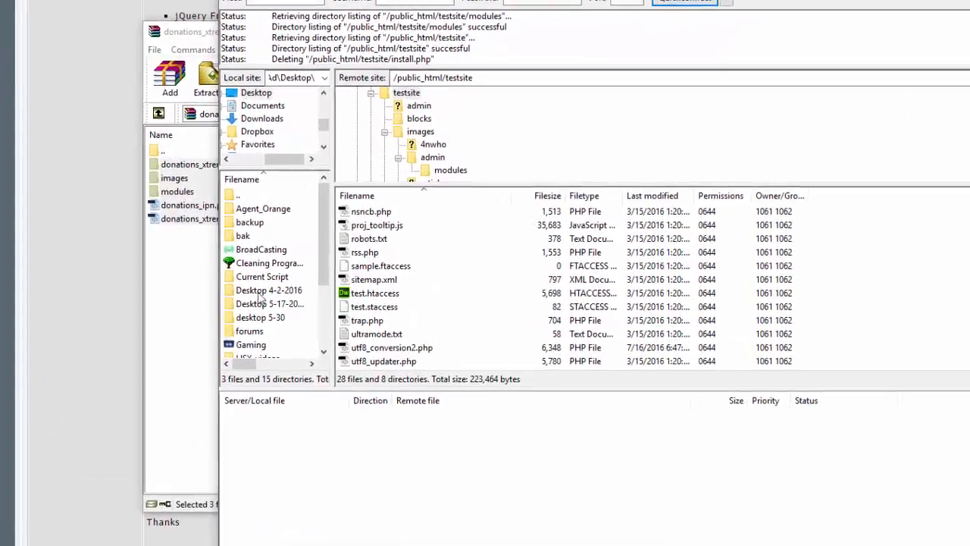
drag(191, 215, 952, 364)
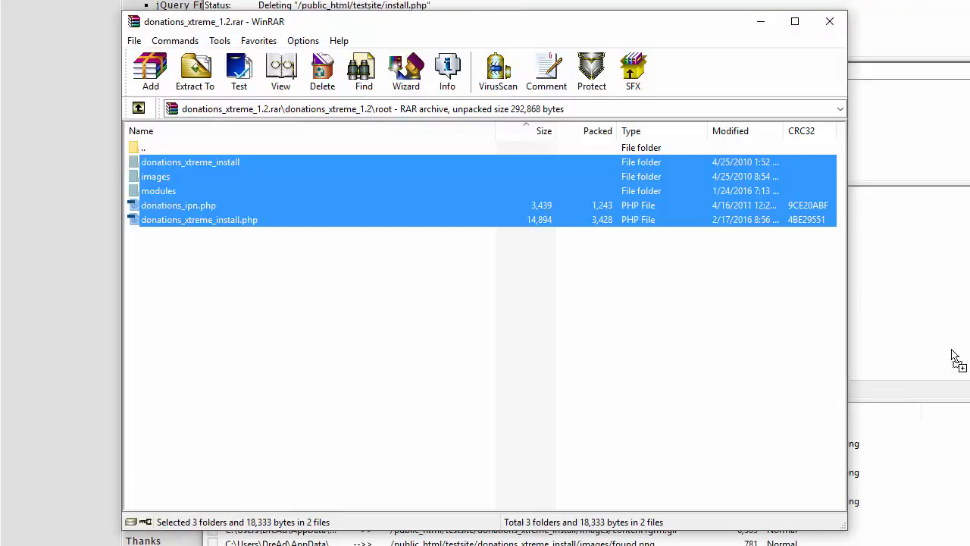
click(907, 394)
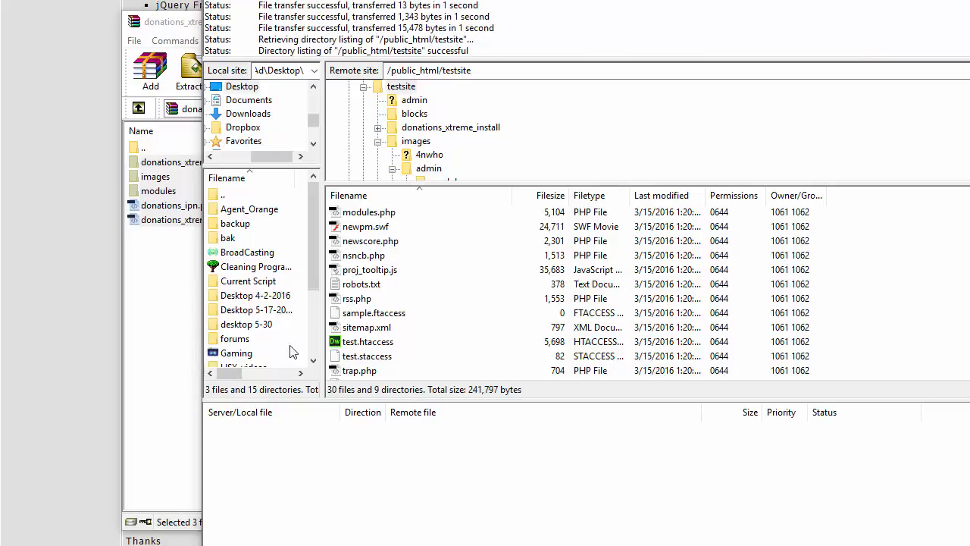
click(163, 300)
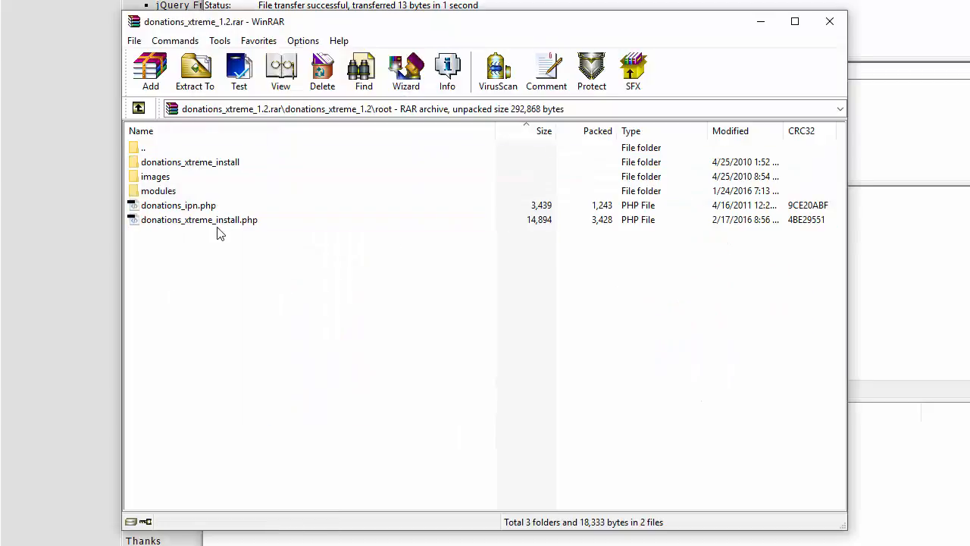
click(219, 224)
right_click(221, 223)
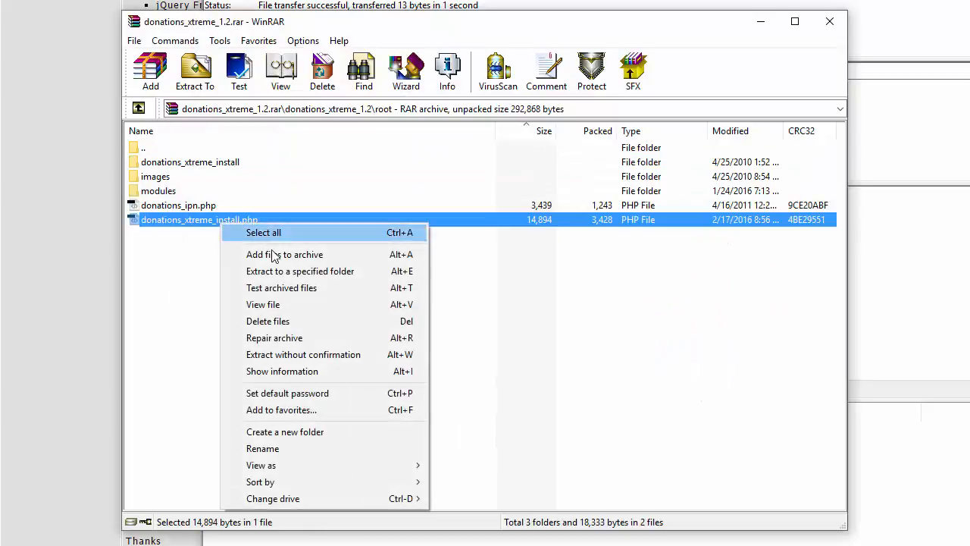
click(293, 448)
key(ctrl+c)
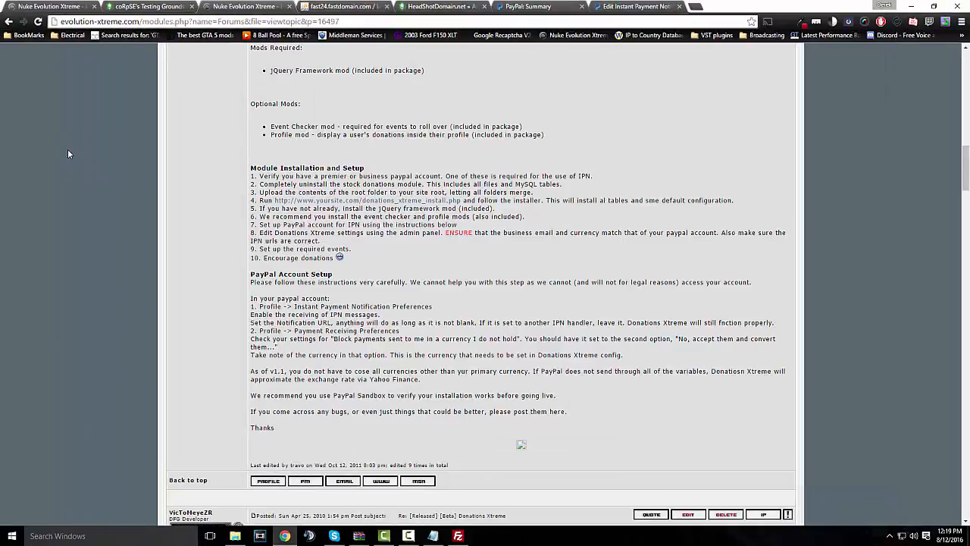
click(131, 8)
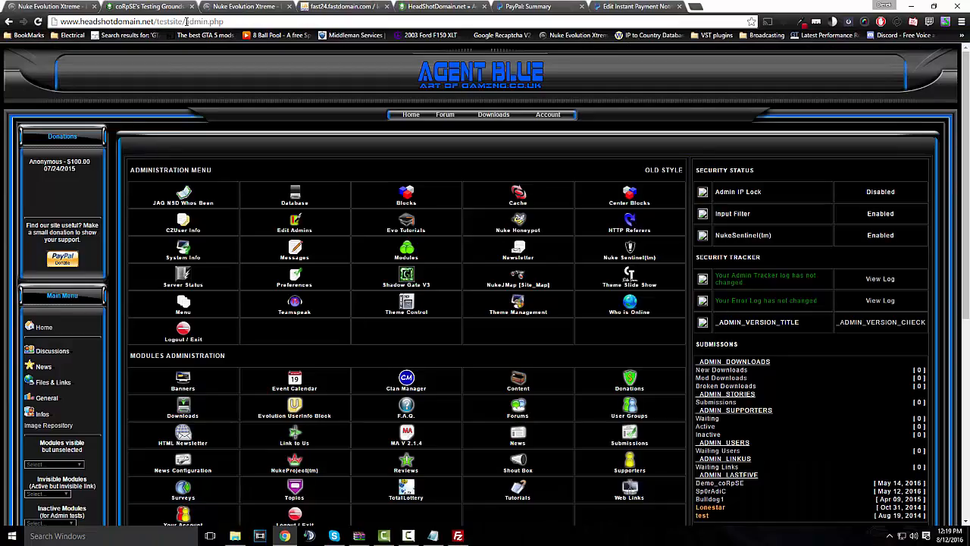
drag(187, 21, 226, 22)
key(ctrl+v)
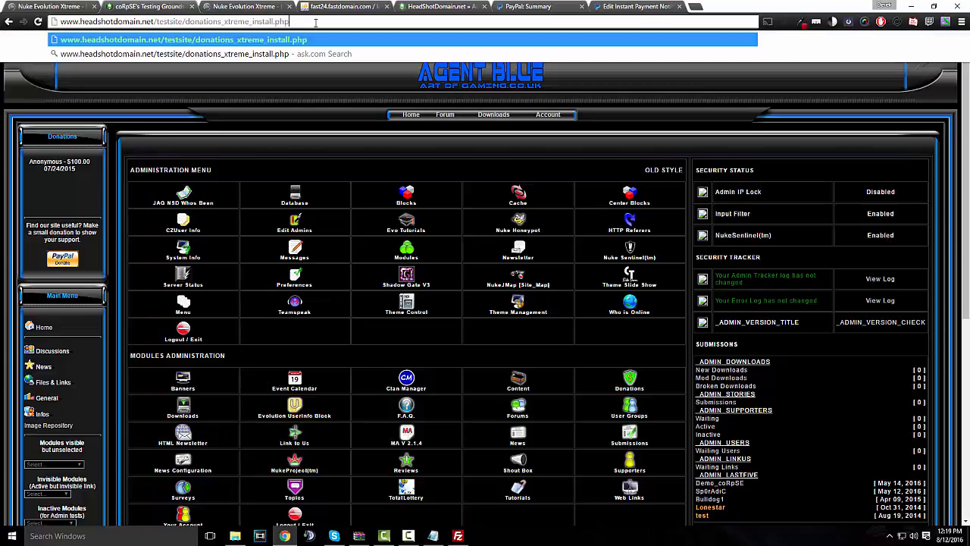
key(Return)
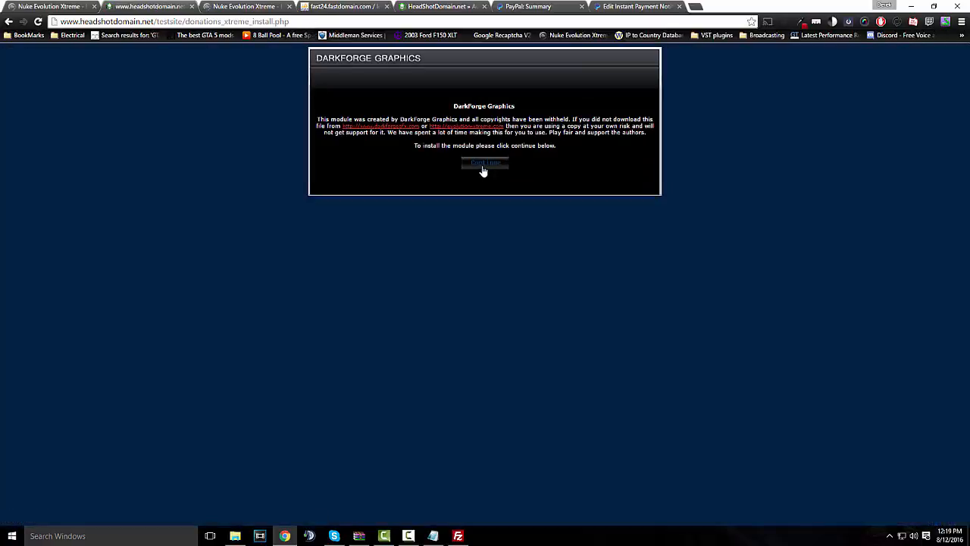
Run the First Time Install of the Donations Xtreme MySQL tables and continue to the copyright notice
click(486, 164)
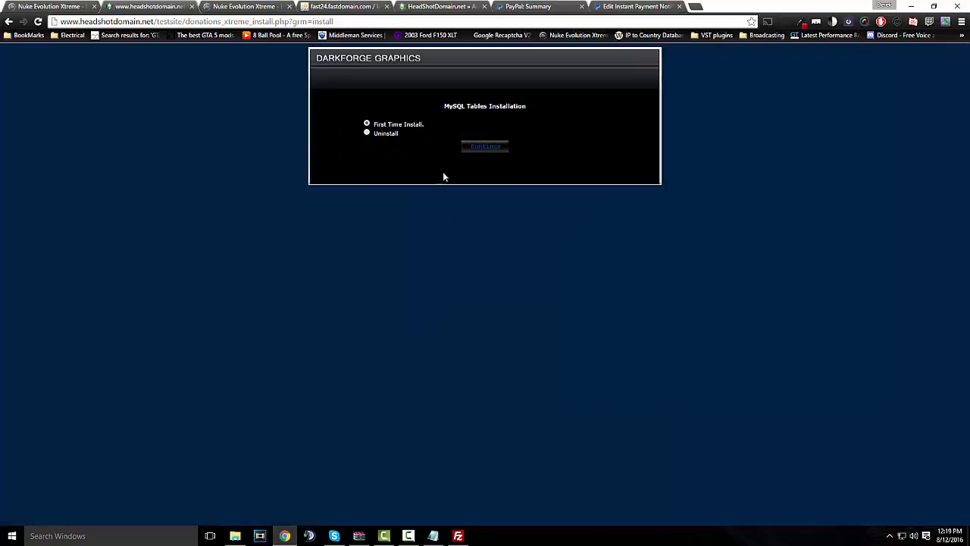
click(470, 146)
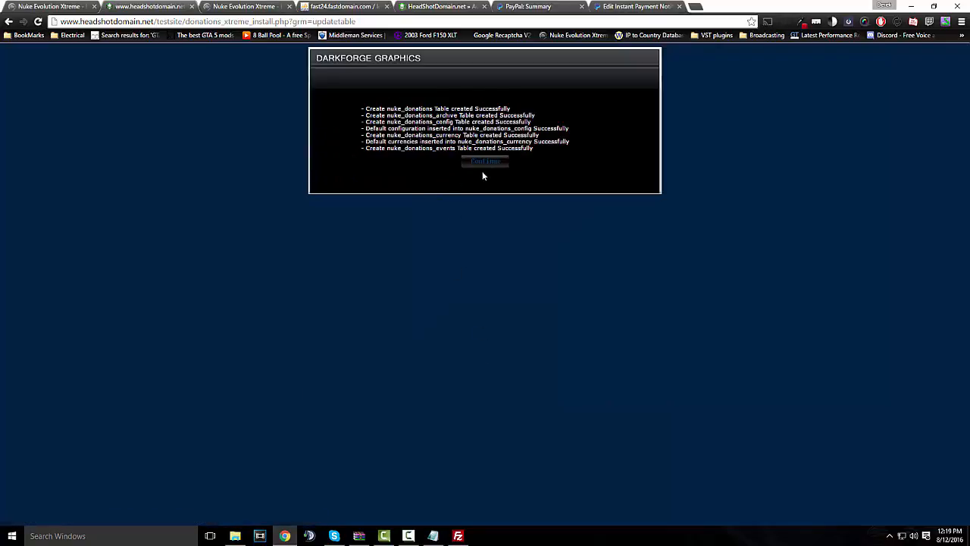
click(485, 162)
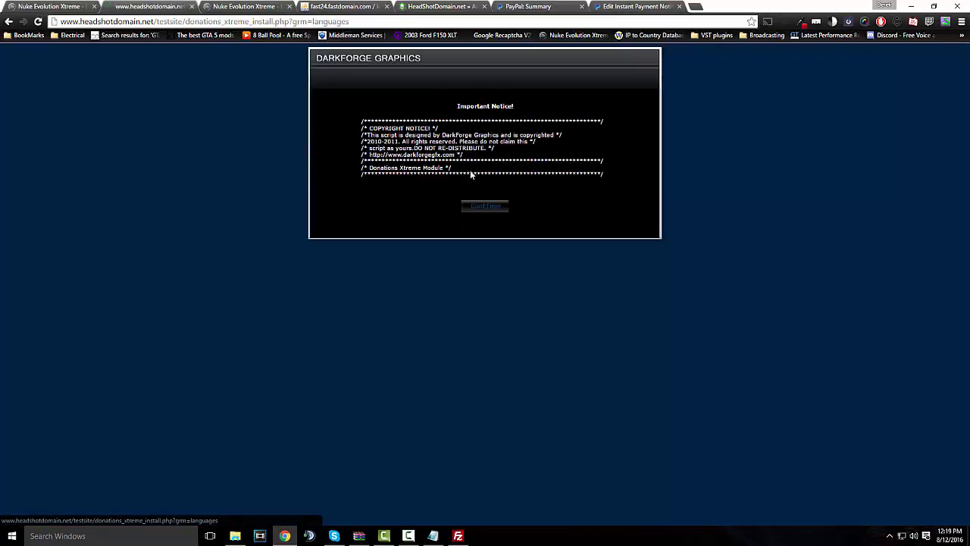
Accept the copyright notice to finish the installation, switch to FileZilla and delete donations_xtreme_install.php and error_log from the remote testsite folder
click(485, 209)
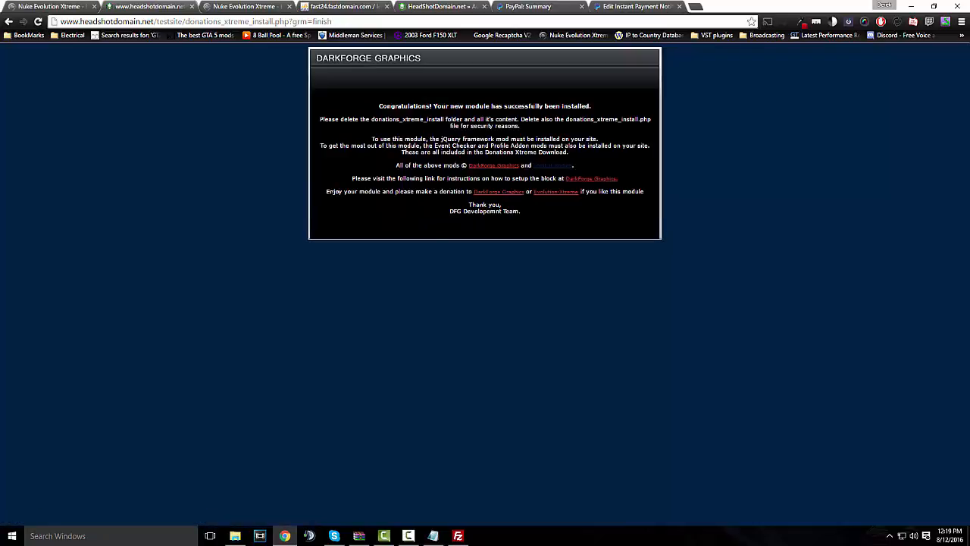
click(459, 536)
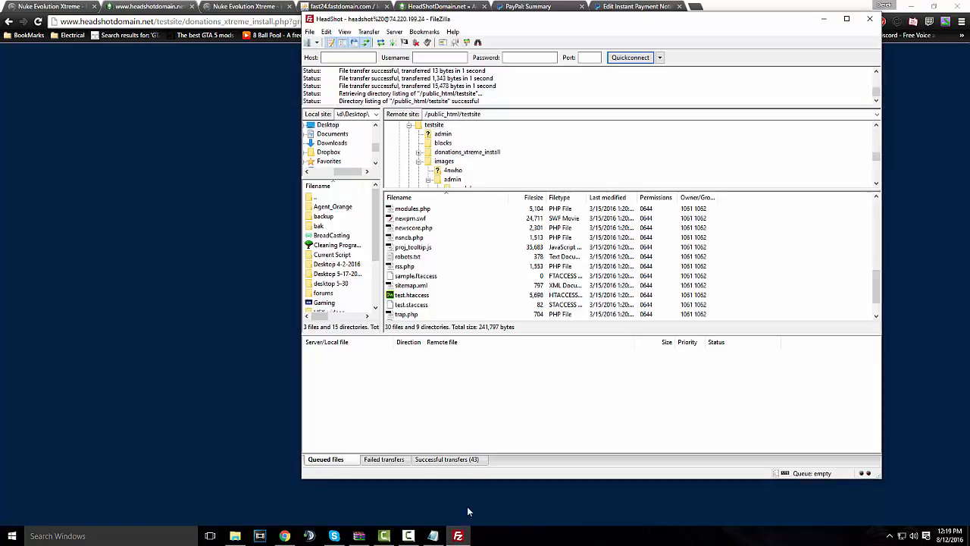
scroll(489, 260, up, 4)
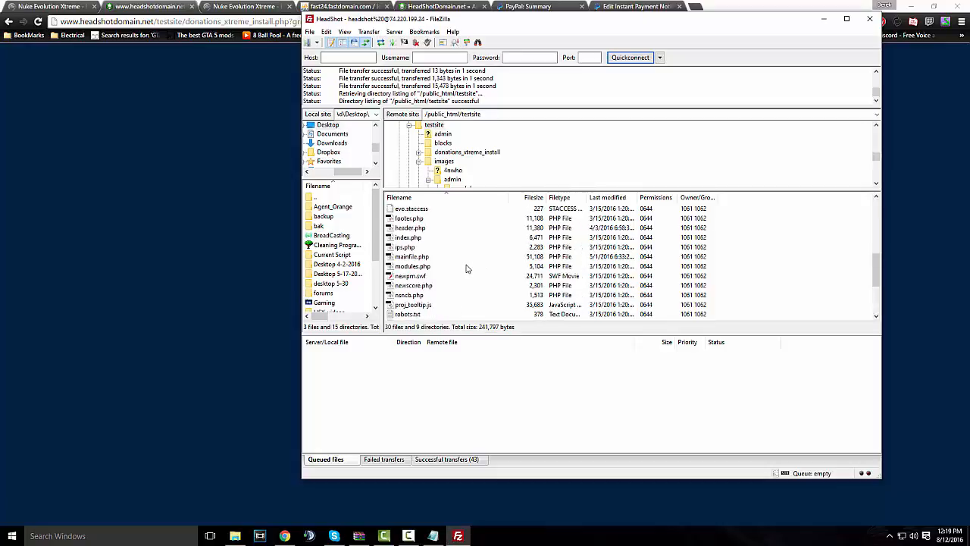
click(446, 240)
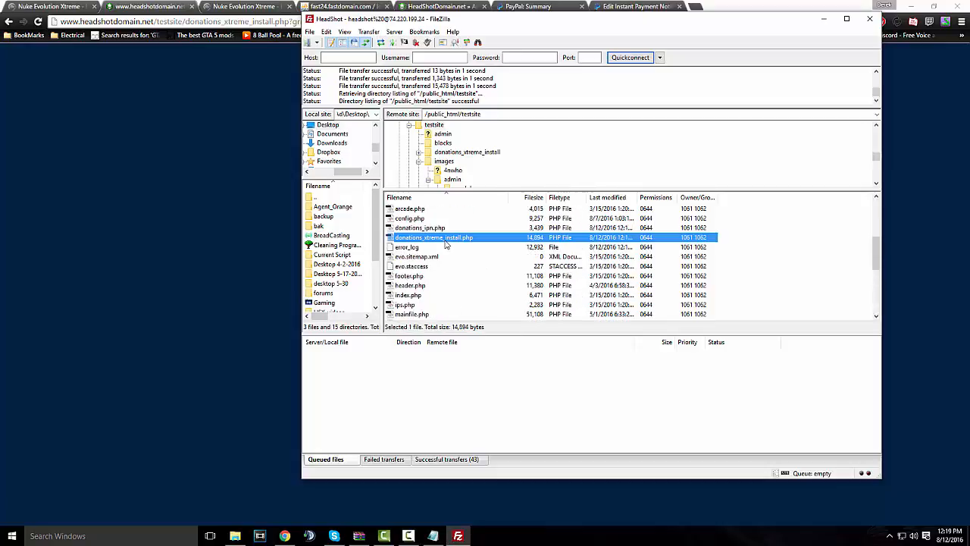
ctrl+click(422, 248)
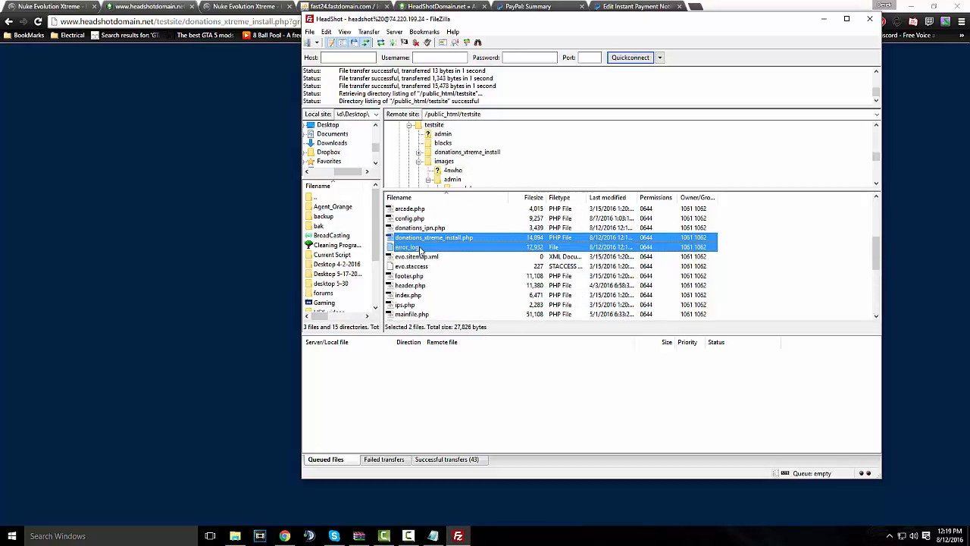
key(Delete)
click(486, 306)
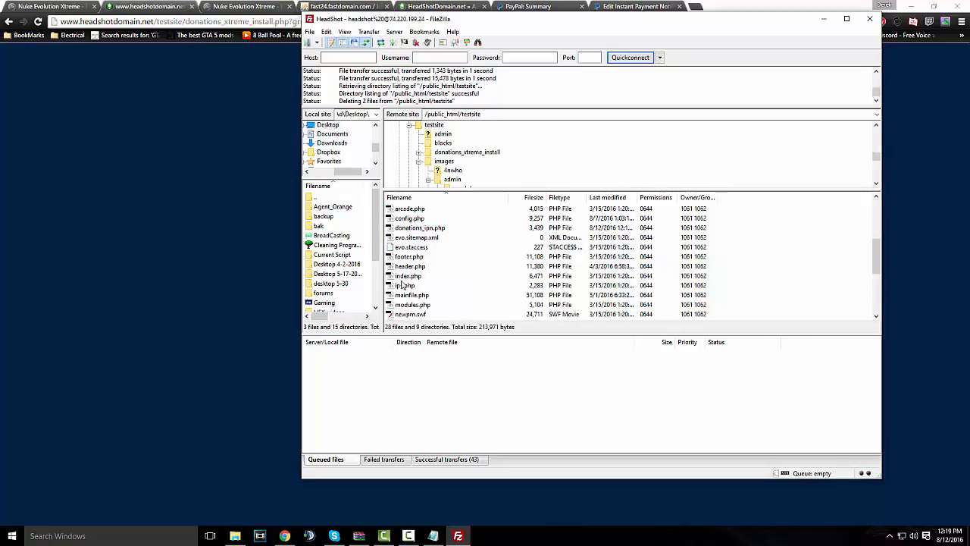
Return to the browser, load the test site's admin.php and open the Configuration page of Donations Xtreme
click(219, 199)
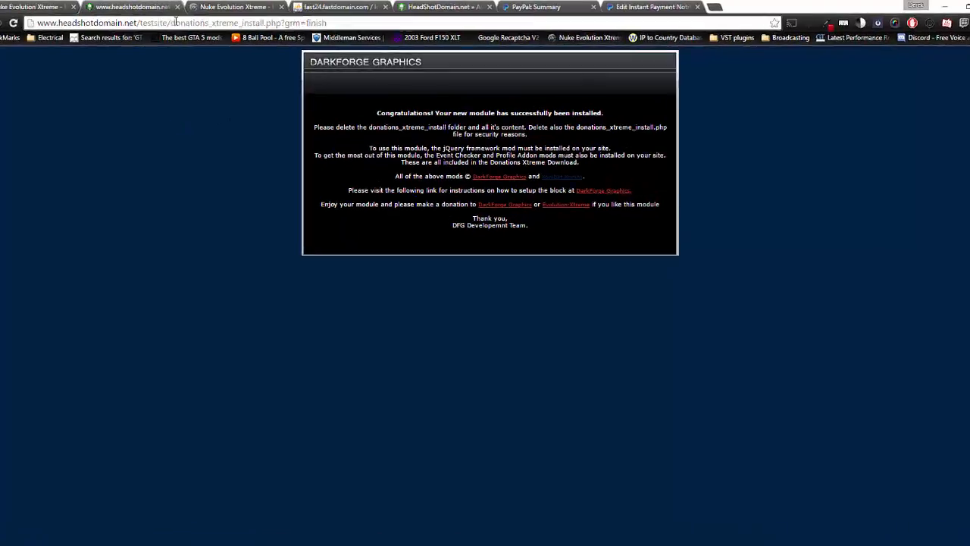
drag(173, 23, 466, 19)
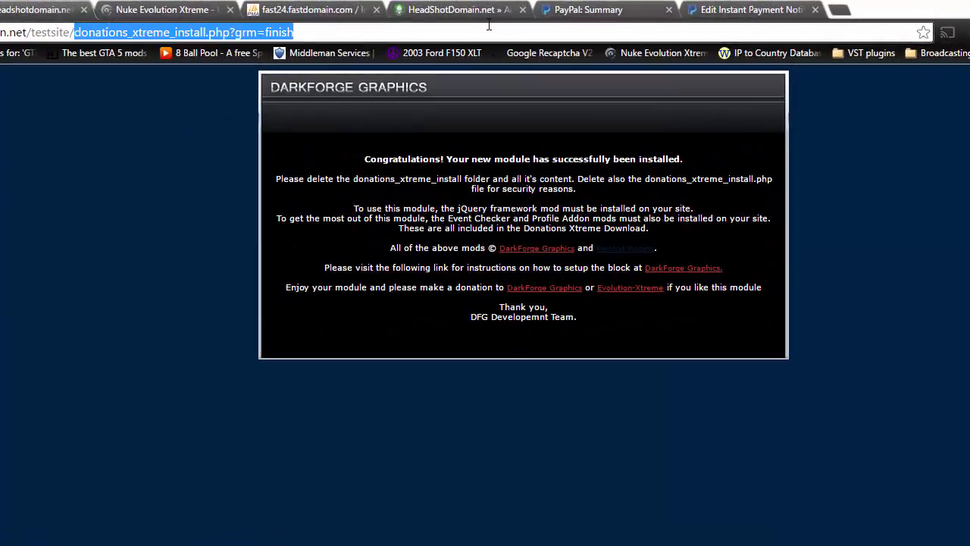
text(admin.php)
key(Return)
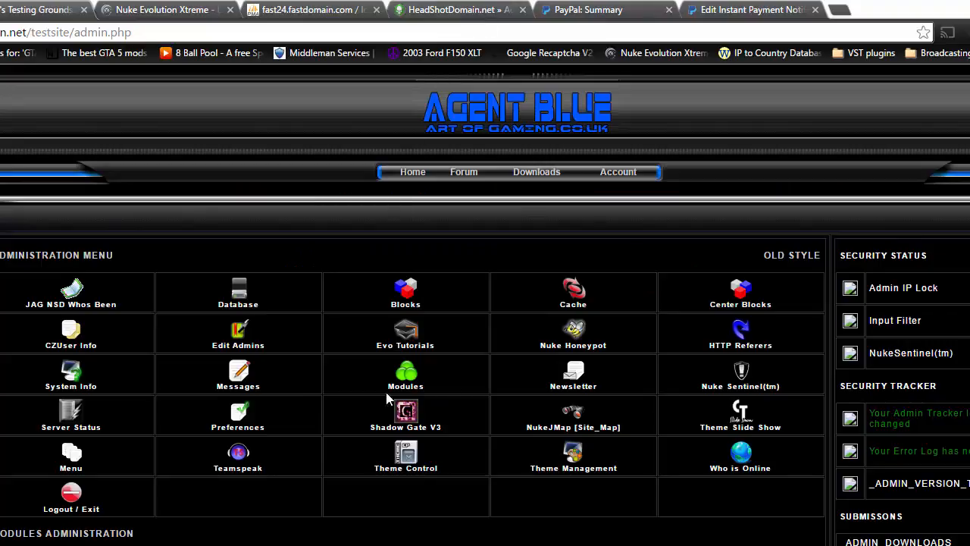
scroll(384, 438, down, 1)
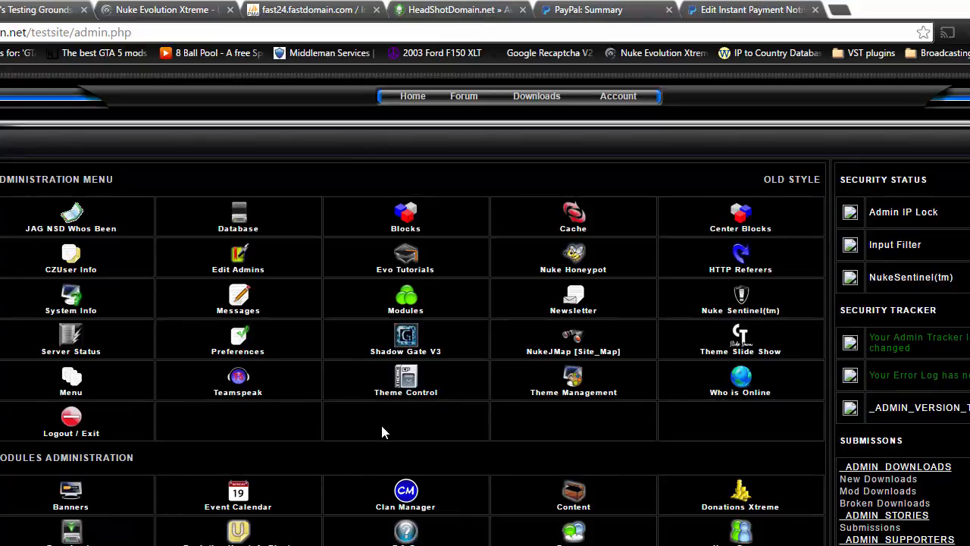
click(741, 497)
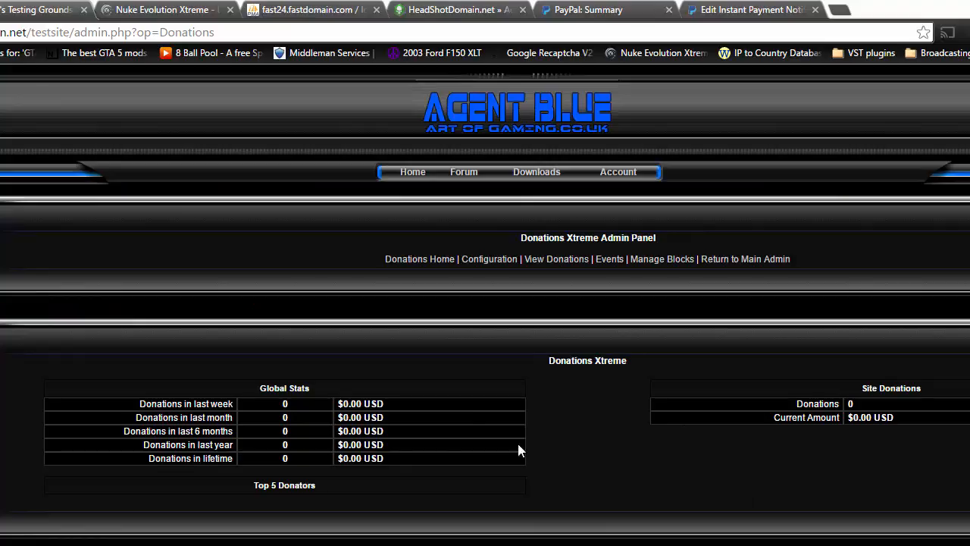
click(489, 260)
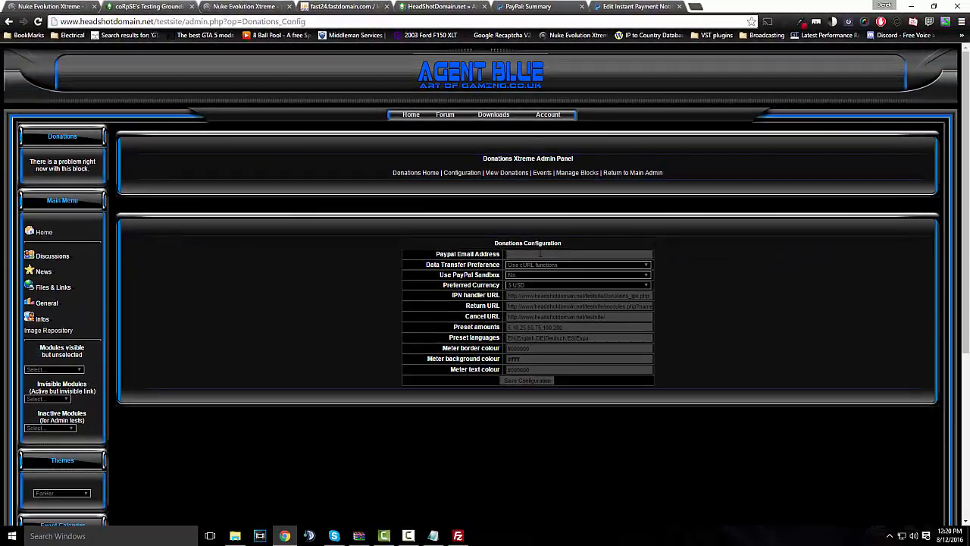
Fill in the PayPal e-mail address in the Donations Configuration form using the saved autofill entry
click(608, 382)
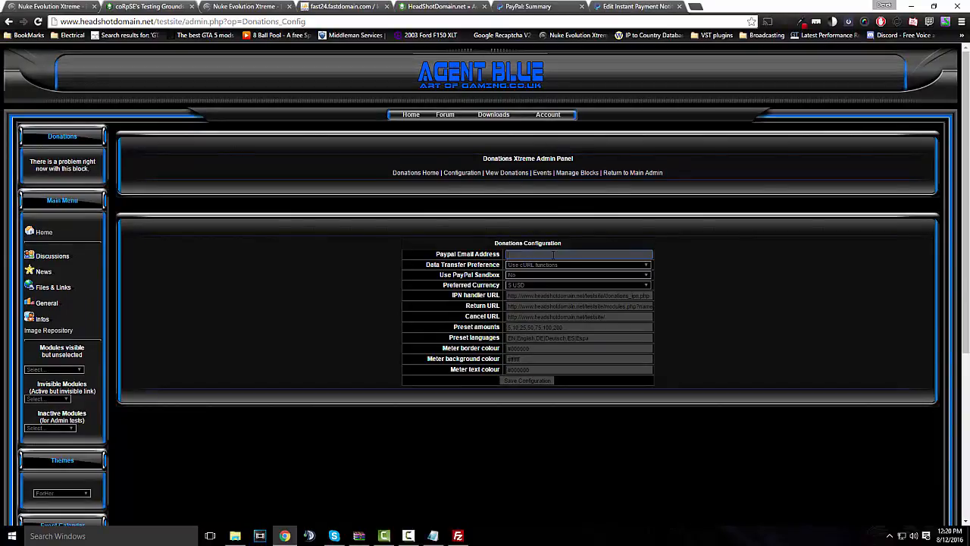
click(553, 255)
text(Dre)
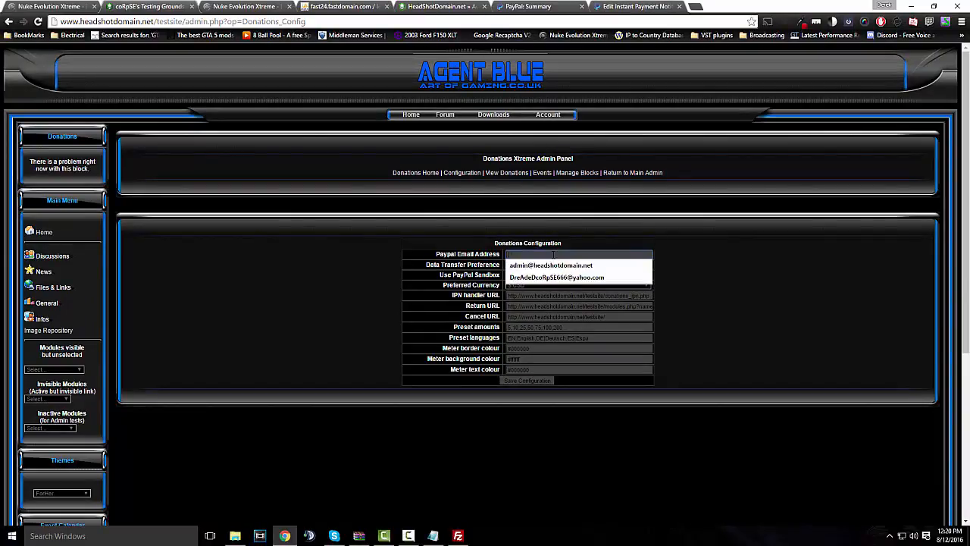
key(Down)
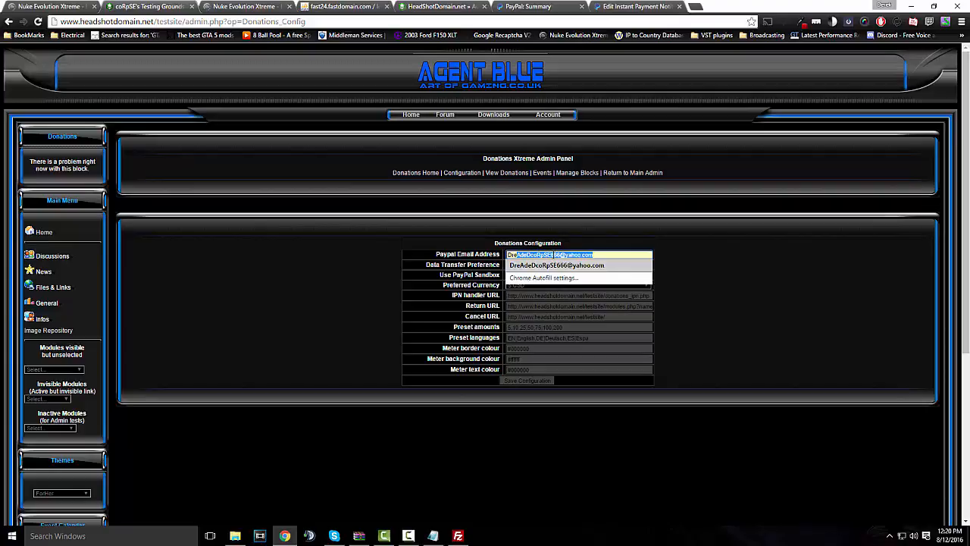
key(Return)
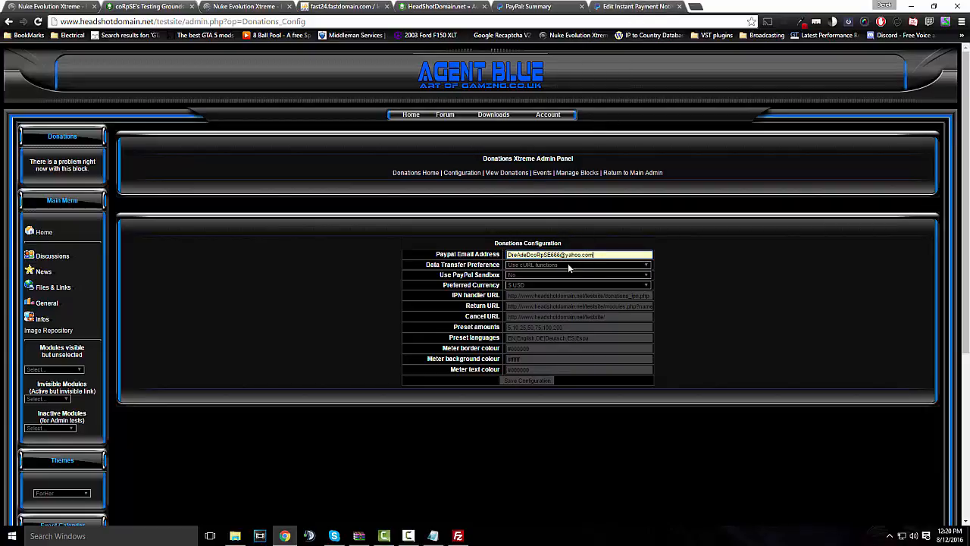
Keep the data transfer preference on Use cURL functions and select $ USD as the preferred currency
click(568, 265)
click(676, 260)
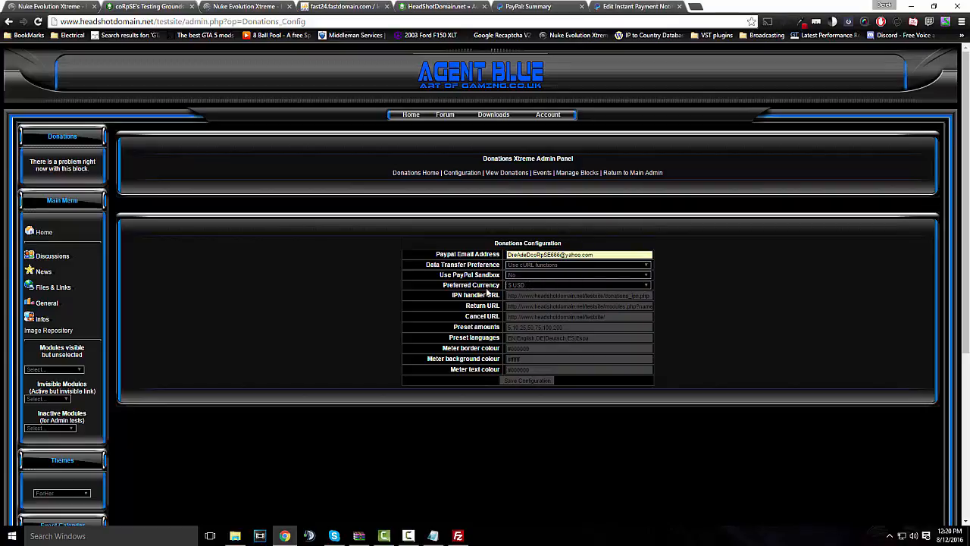
click(543, 284)
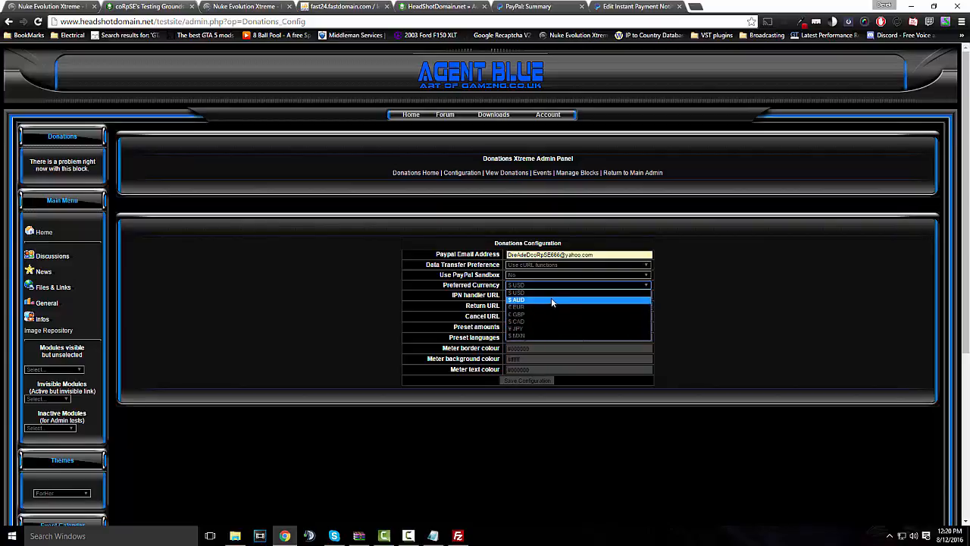
click(552, 293)
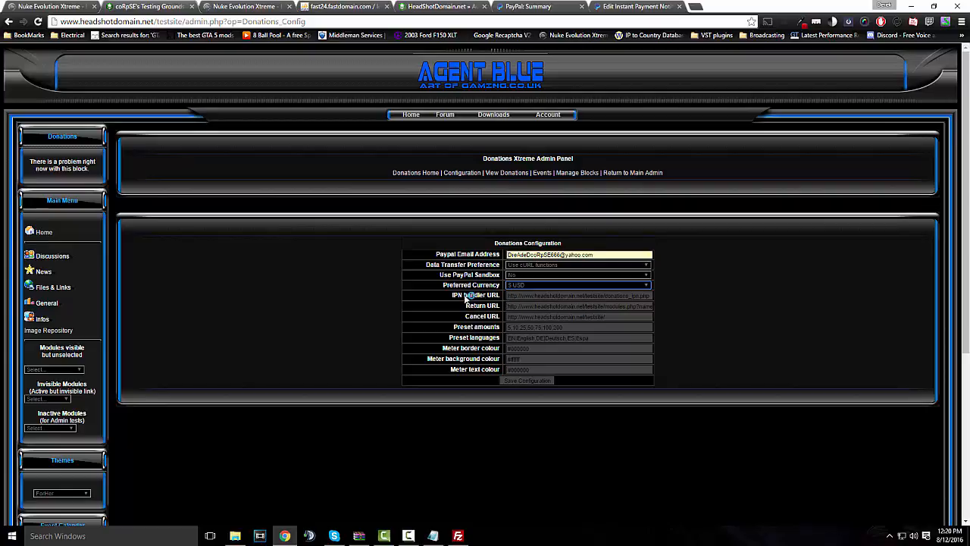
Copy the IPN handler URL from the configuration form and open it in a new browser tab to test it
click(508, 295)
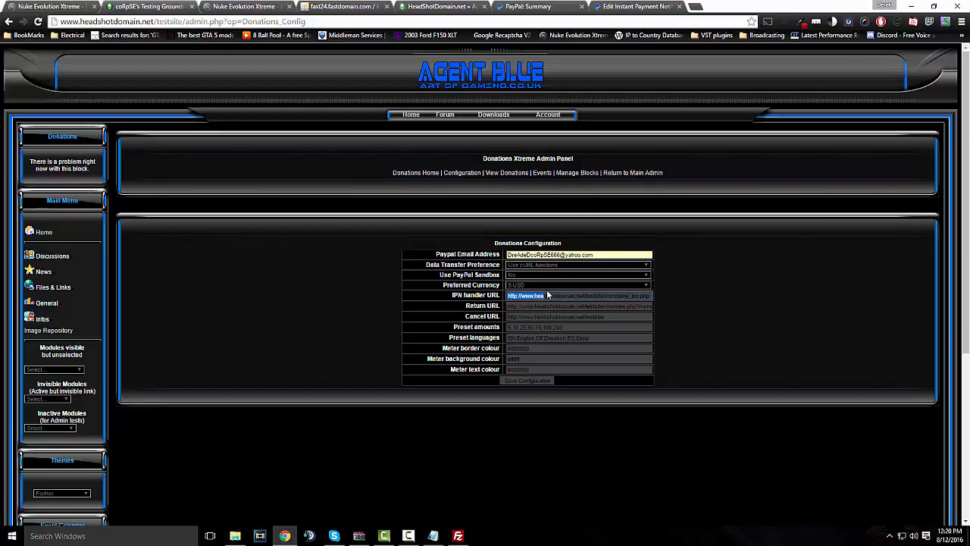
drag(596, 294, 635, 296)
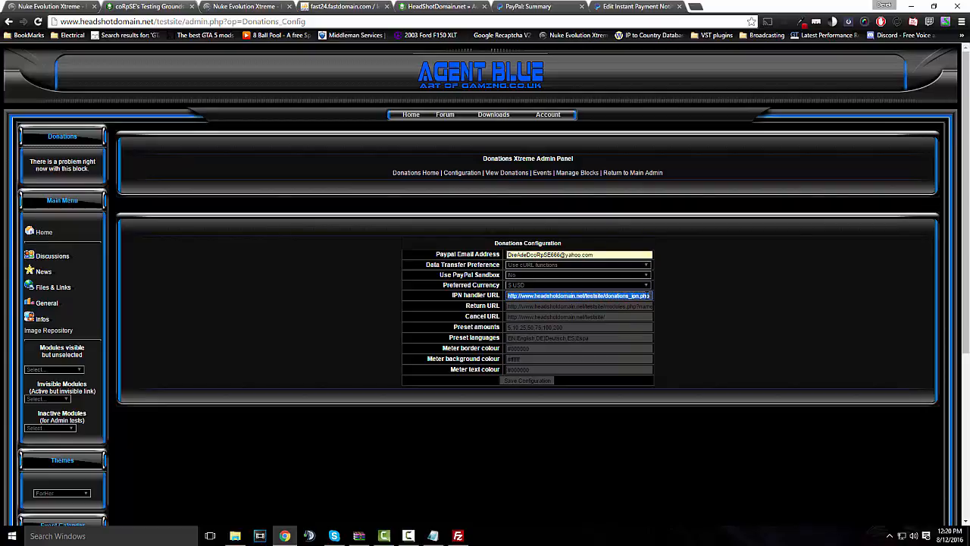
right_click(648, 297)
click(658, 314)
click(695, 7)
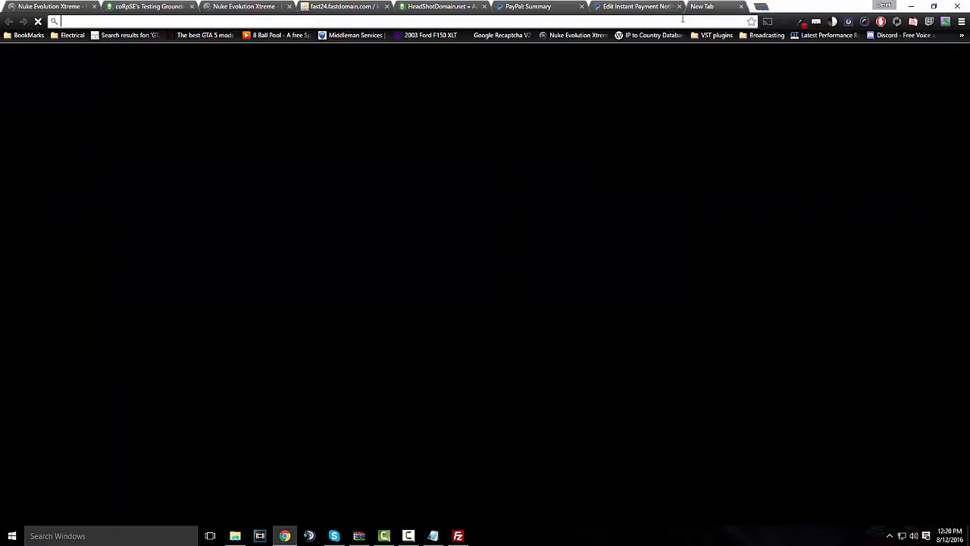
right_click(642, 20)
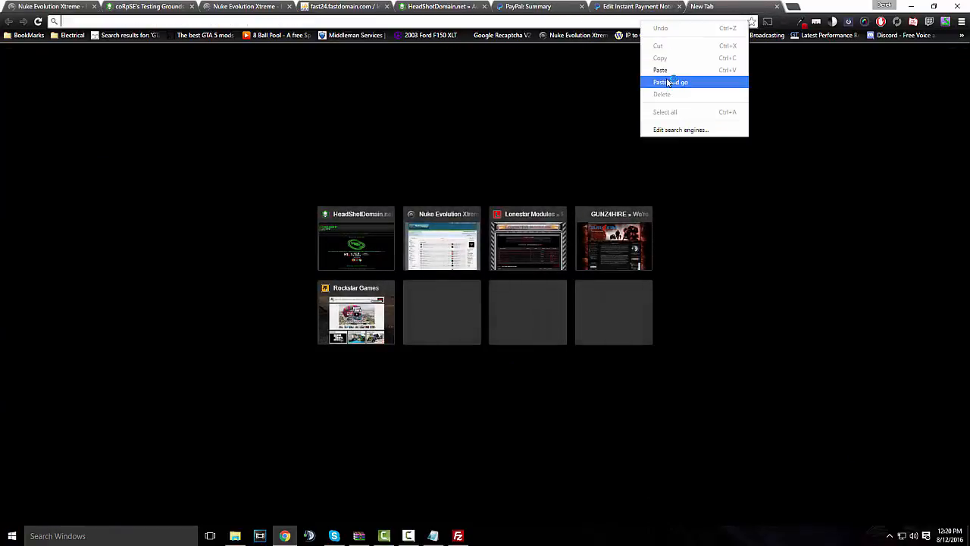
click(666, 81)
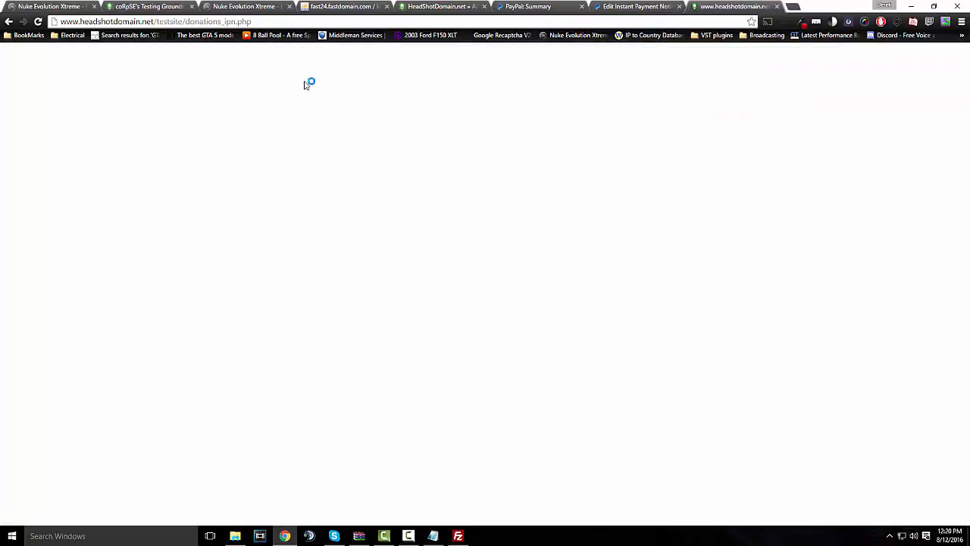
Check the page source of donations_ipn.php, and close both the source tab and the test page tab
right_click(305, 126)
click(396, 240)
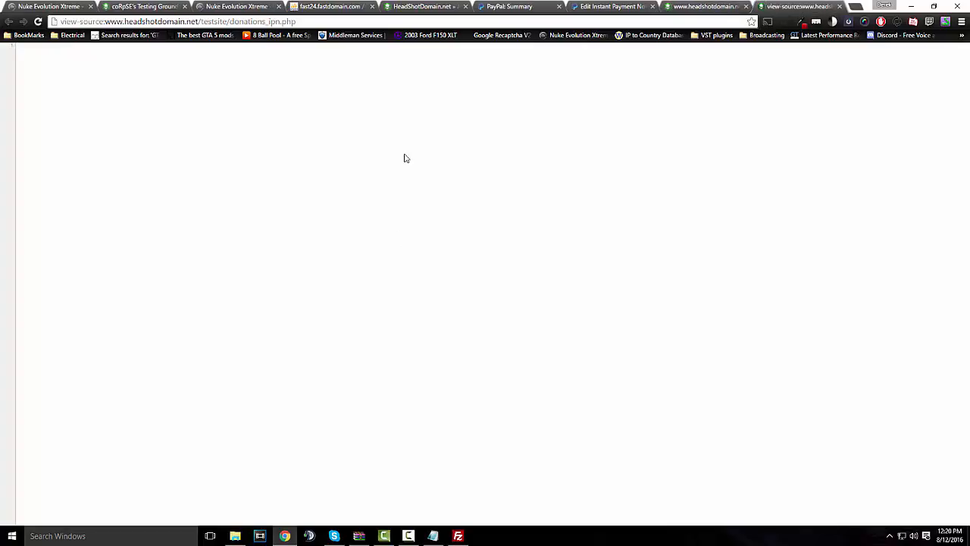
click(840, 7)
click(777, 6)
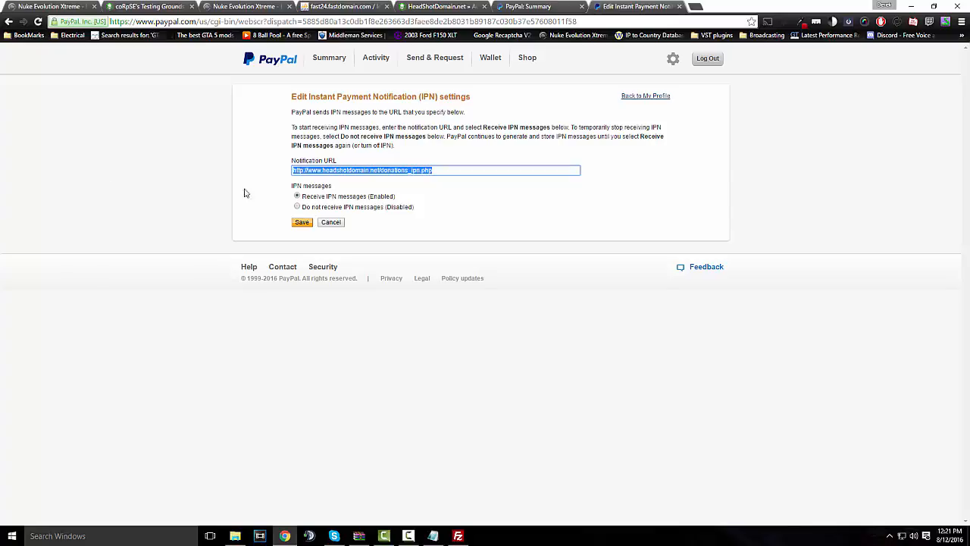
click(462, 170)
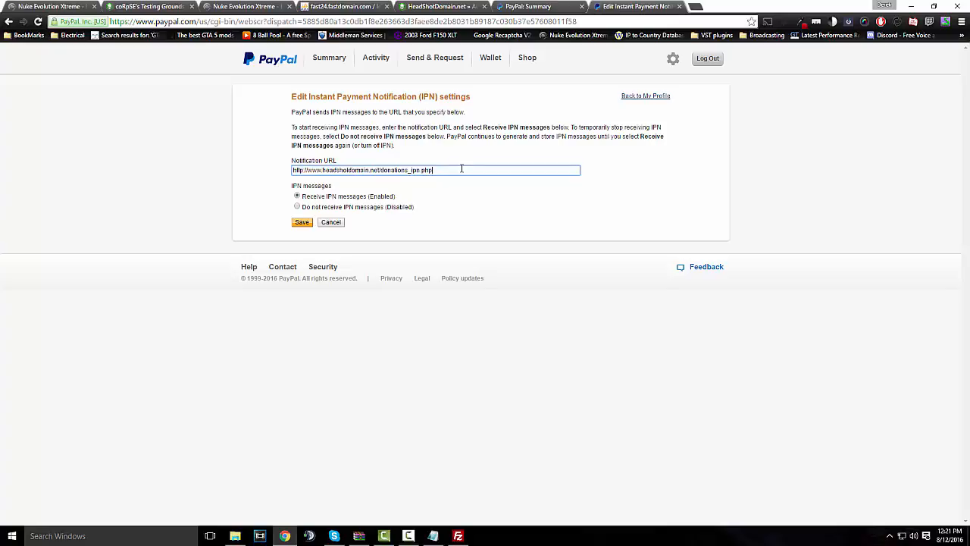
drag(457, 168, 218, 174)
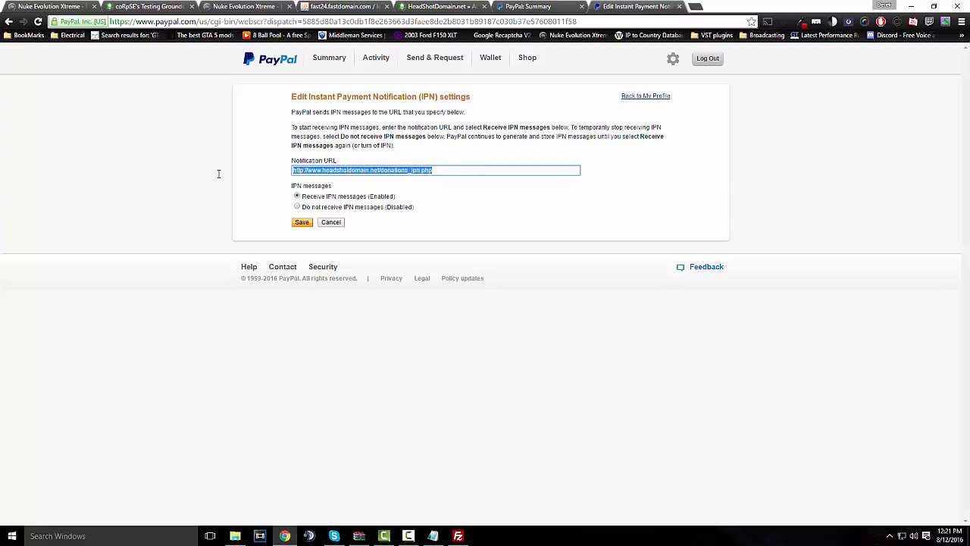
click(216, 177)
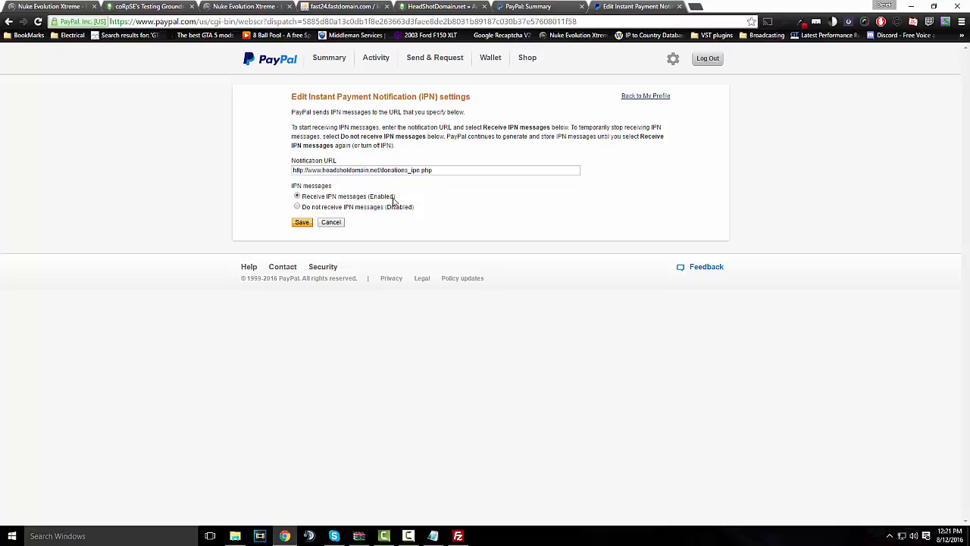
click(302, 222)
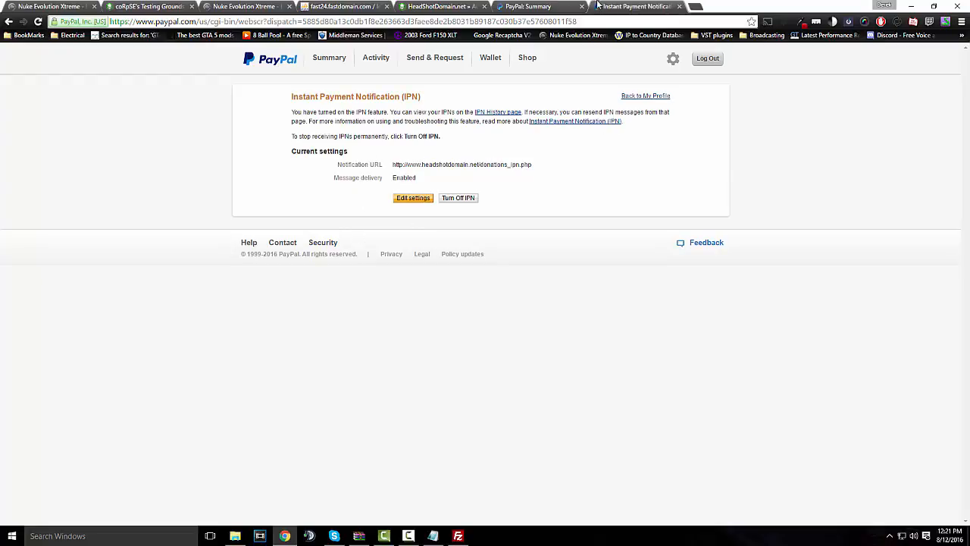
Examine the main HeadShotDomain site's Donations Configuration, comparing its meter colour settings with the donations block in the sidebar
click(529, 6)
click(418, 6)
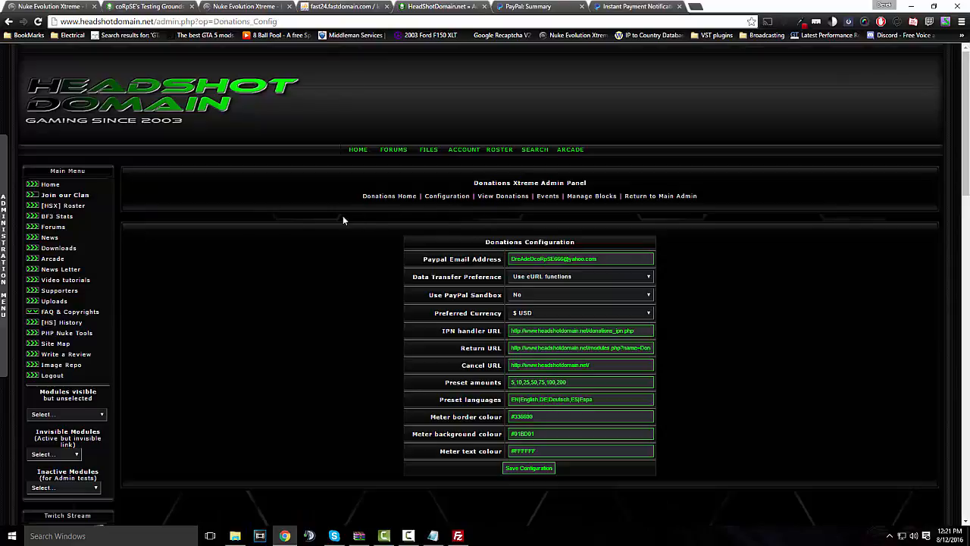
scroll(345, 228, down, 1)
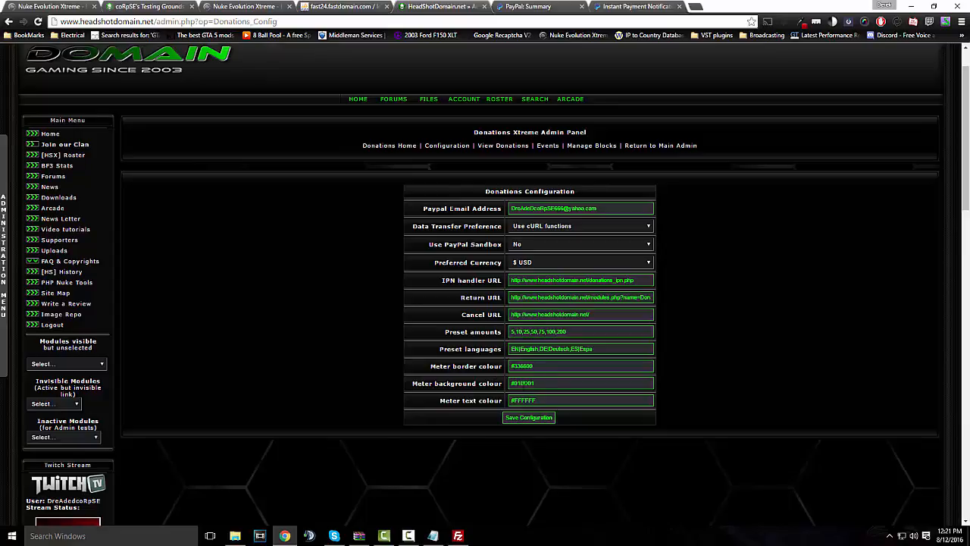
scroll(286, 386, down, 8)
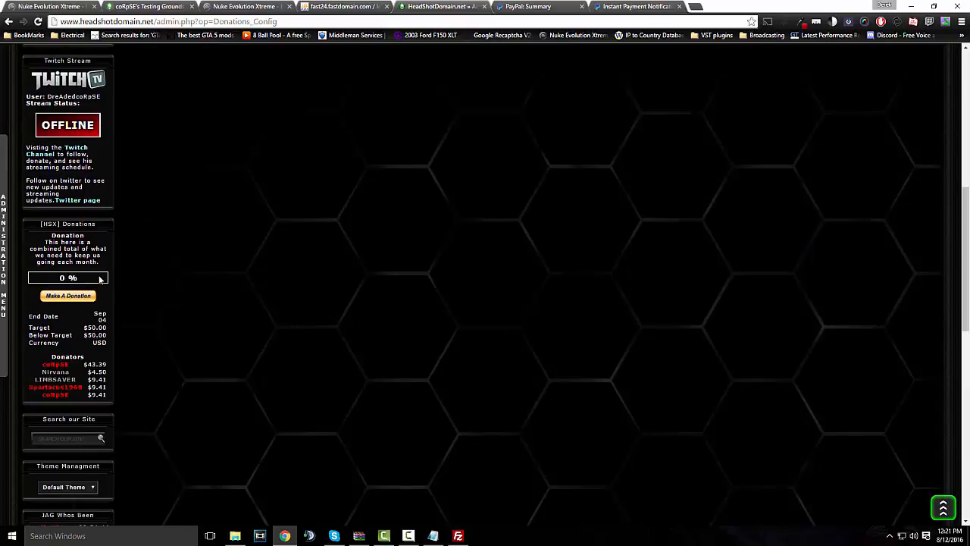
scroll(219, 301, up, 7)
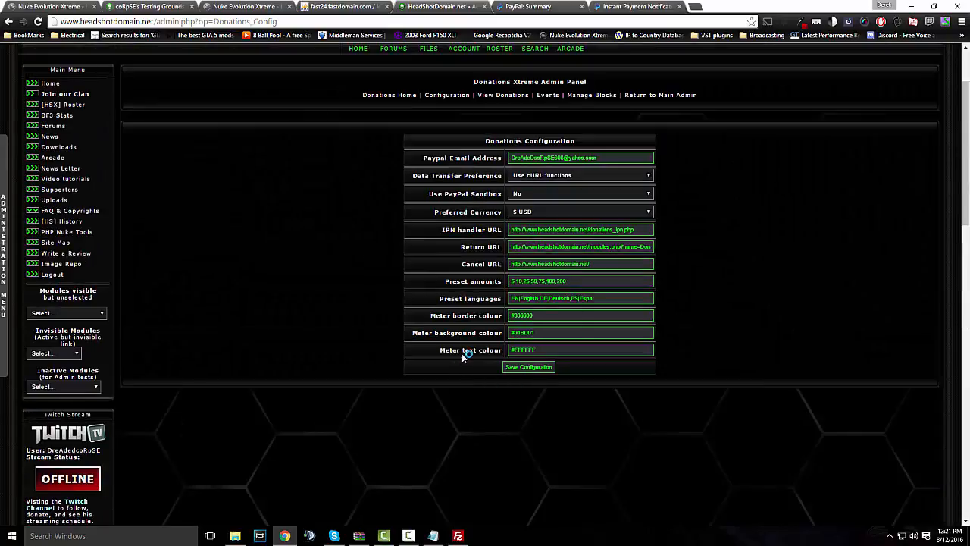
scroll(318, 379, down, 7)
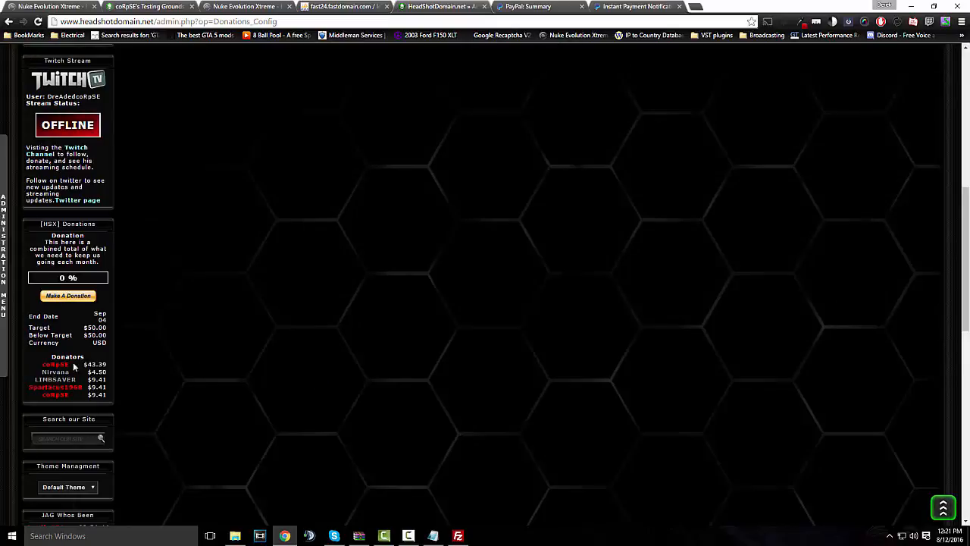
Save the Donations Configuration on the test site and open the form for adding a new donations block
scroll(528, 350, up, 8)
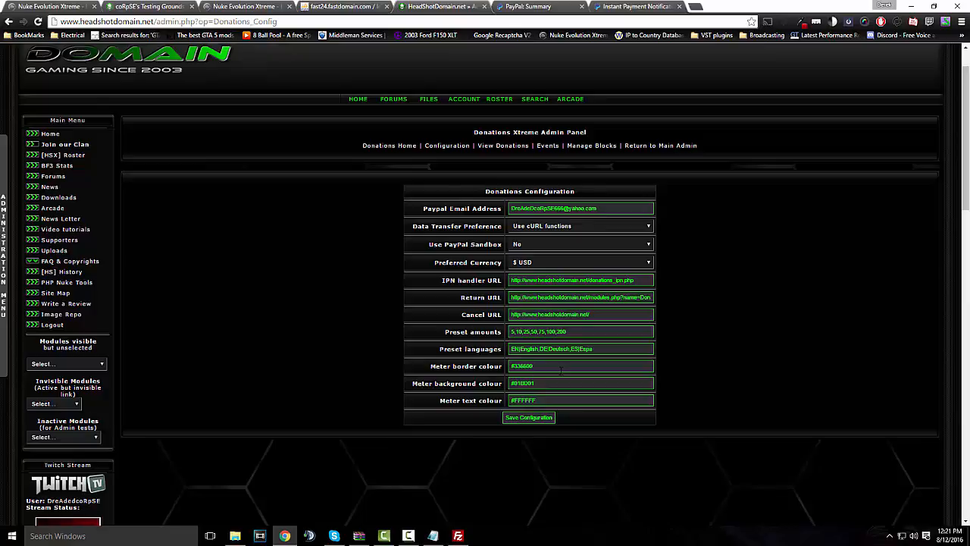
scroll(561, 370, up, 1)
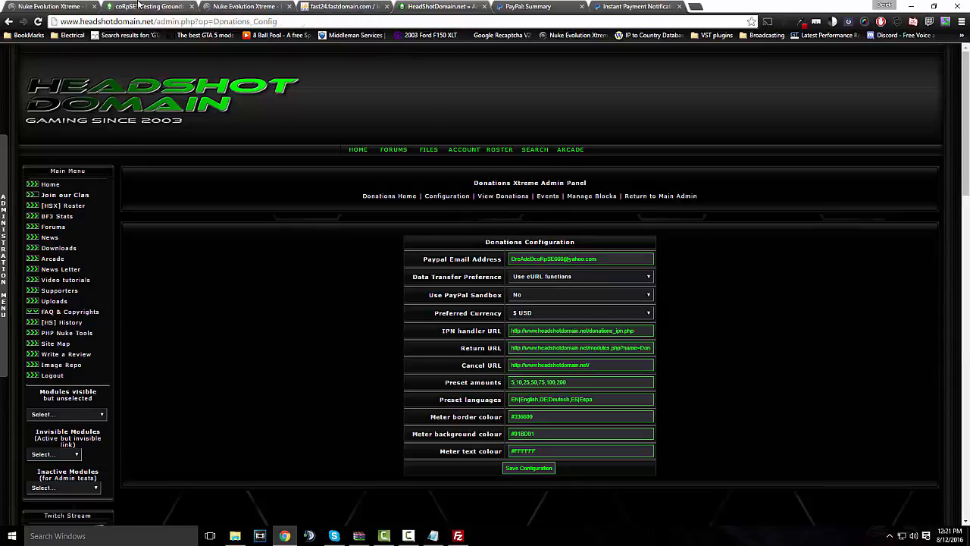
click(71, 6)
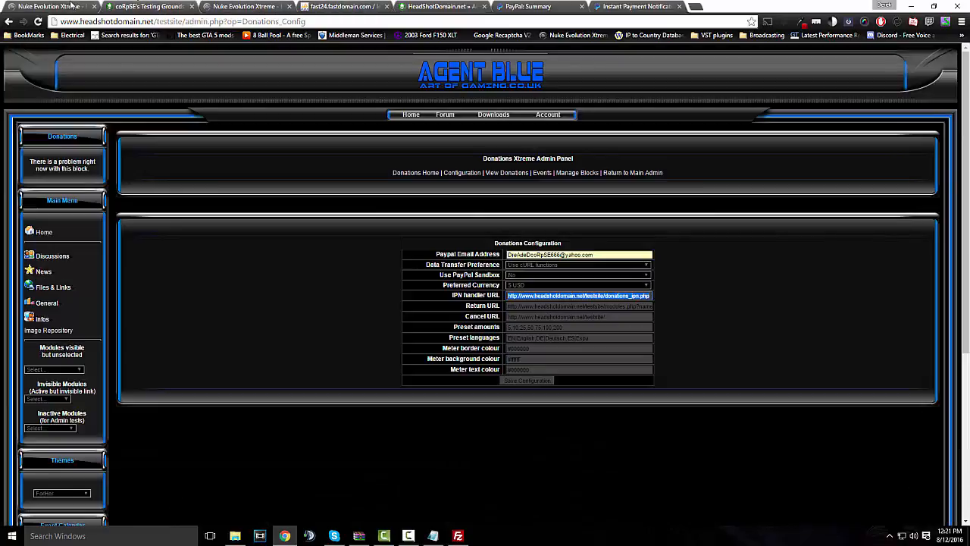
click(522, 380)
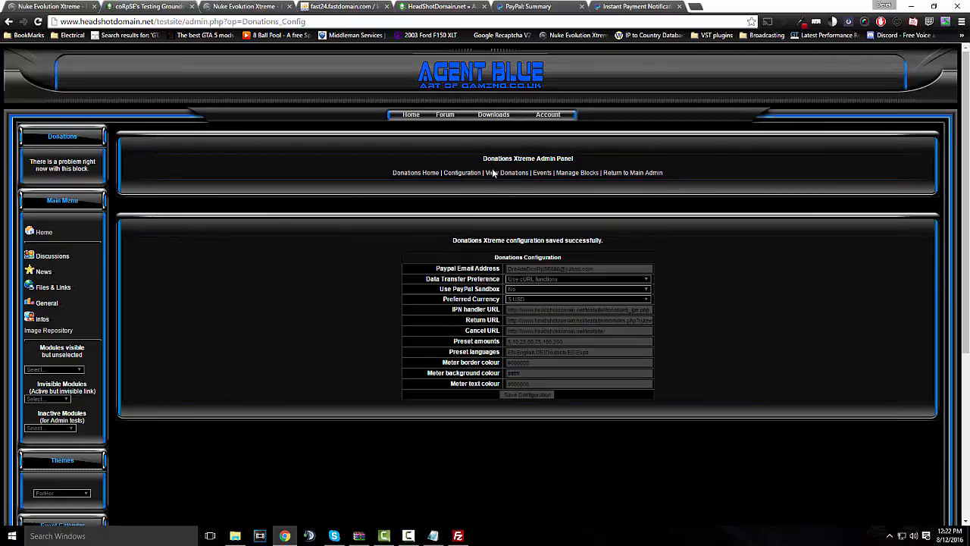
click(588, 174)
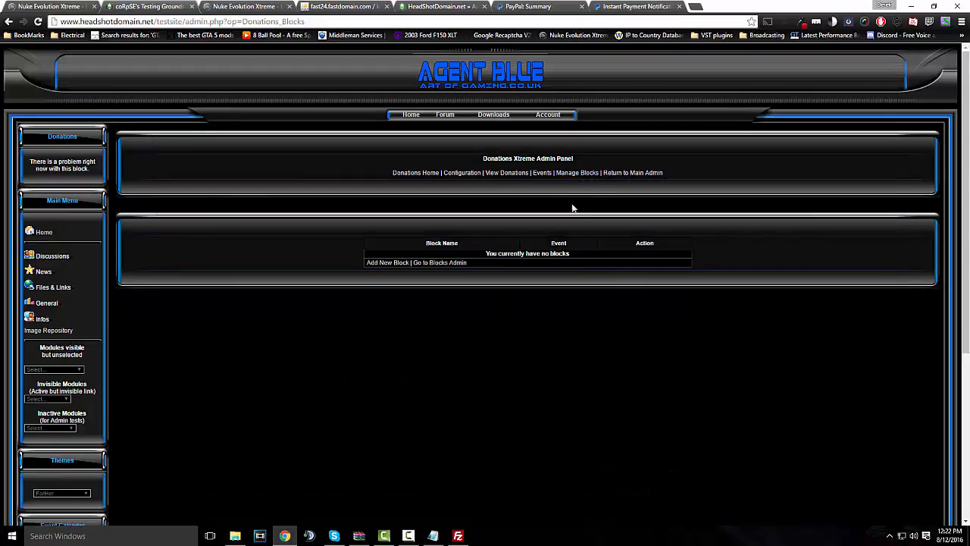
click(378, 262)
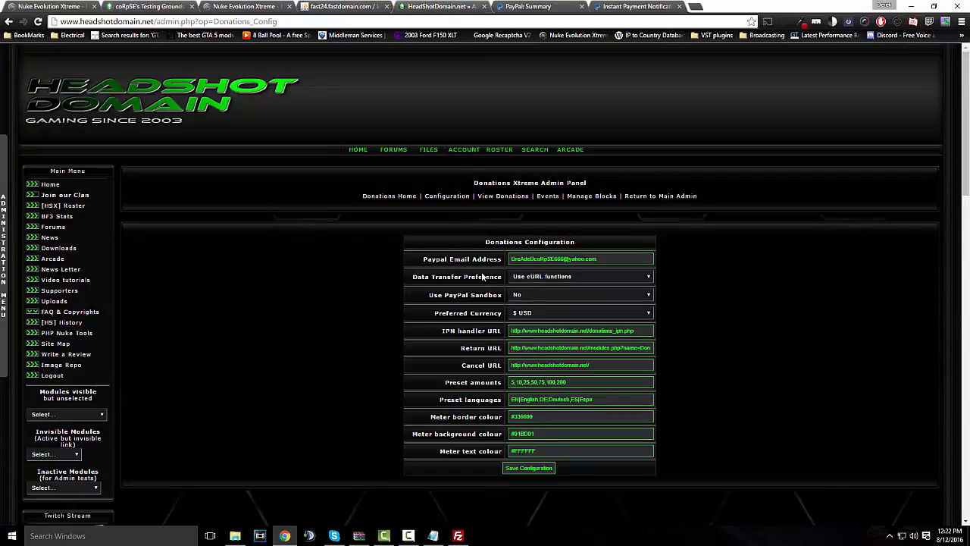
Open the main HeadShotDomain site's Donations block under Donations Xtreme block management and compare its display settings with the sidebar block
click(591, 195)
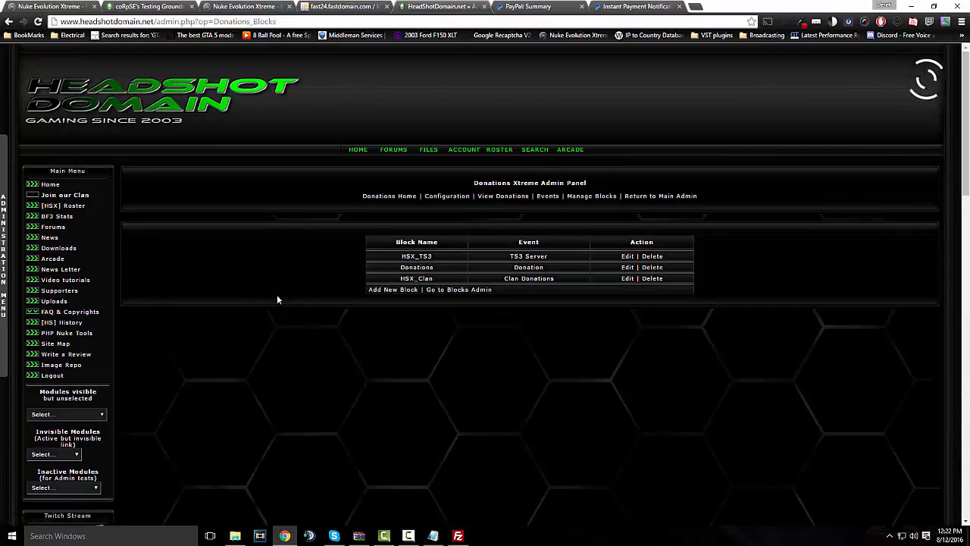
scroll(257, 297, down, 3)
scroll(244, 298, down, 2)
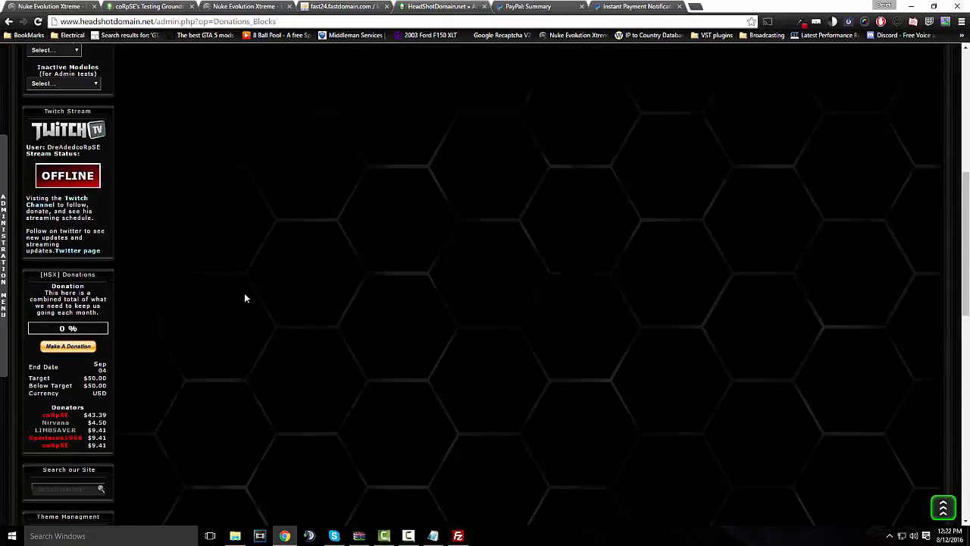
scroll(245, 295, up, 4)
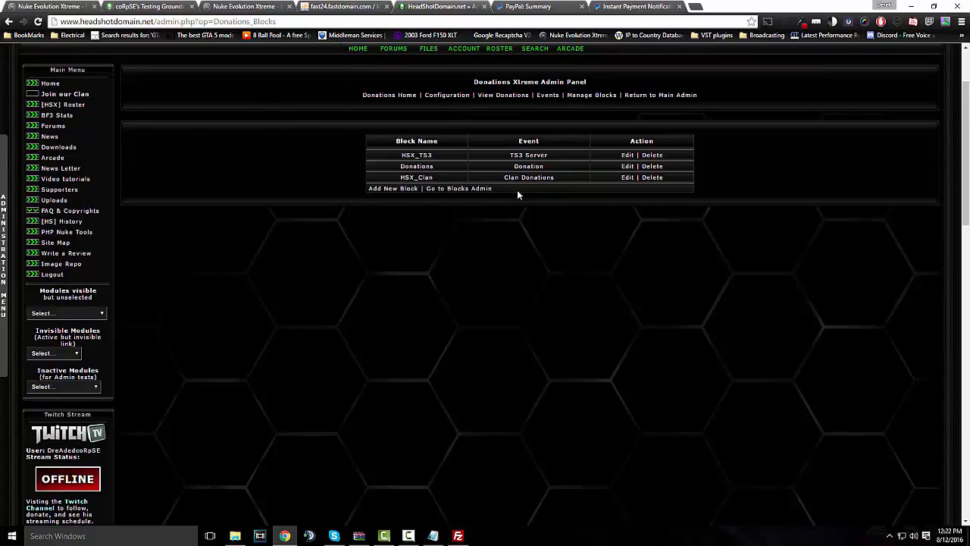
click(628, 167)
scroll(404, 235, down, 1)
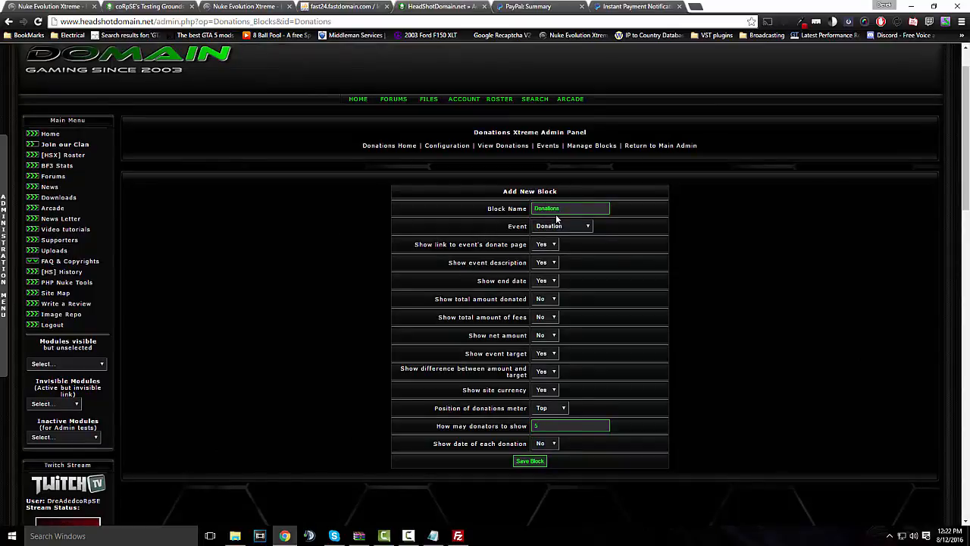
scroll(300, 263, down, 3)
scroll(300, 262, down, 4)
scroll(300, 262, up, 8)
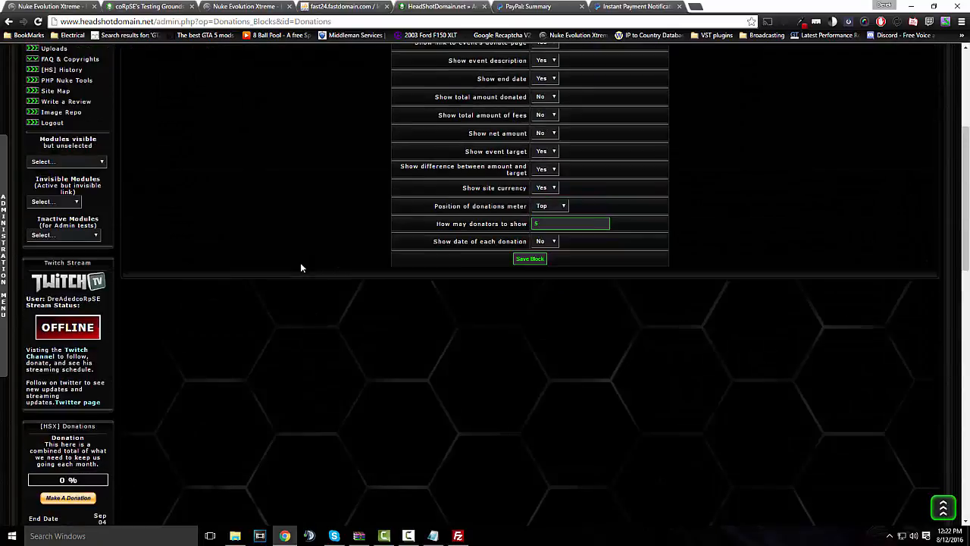
Open the main site's Blocks Administration in a new browser tab and view the [HSX] Donations block's edit form
mouse_move(4, 200)
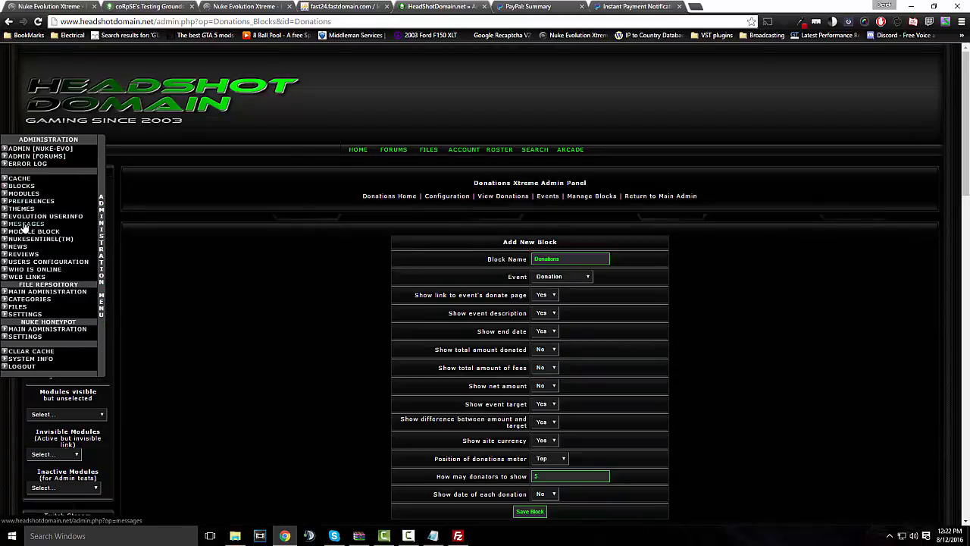
right_click(22, 193)
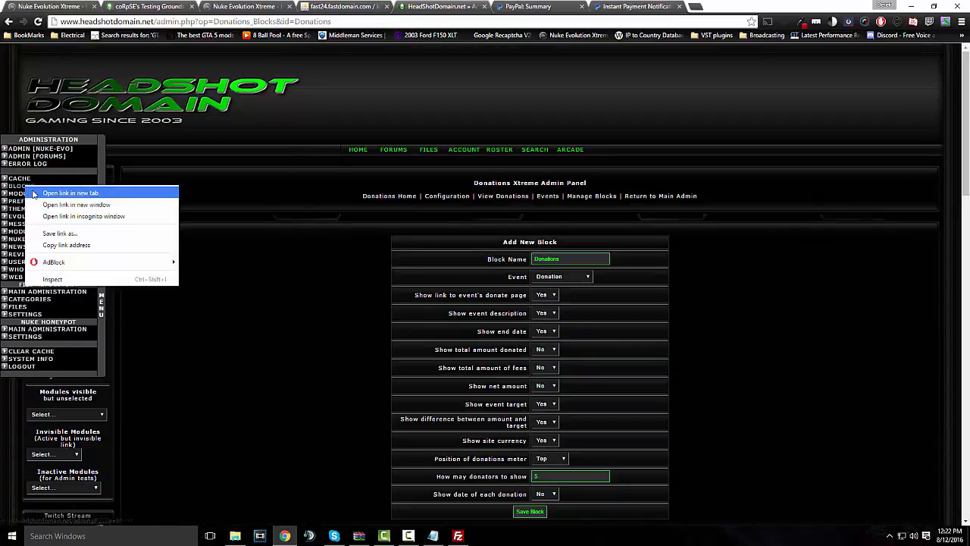
click(33, 193)
click(548, 6)
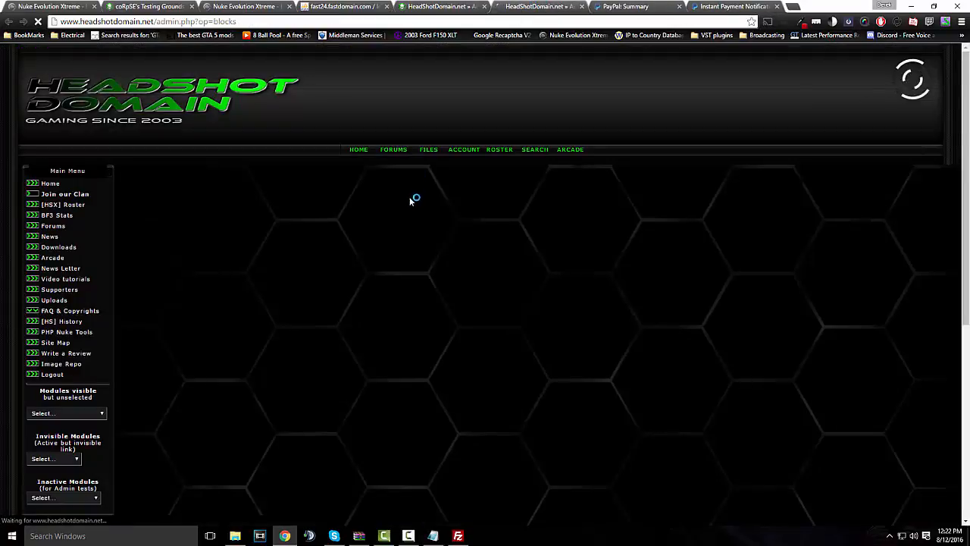
scroll(414, 201, down, 3)
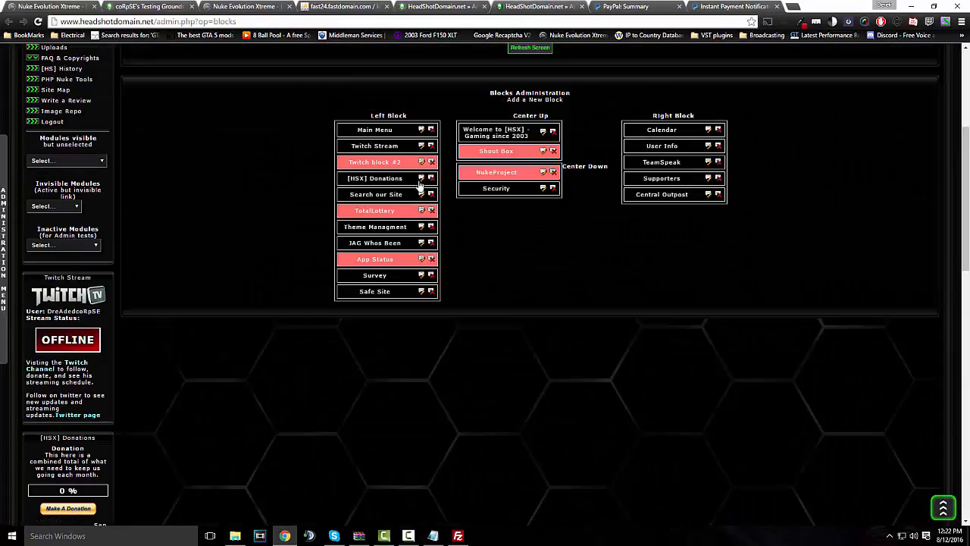
click(422, 179)
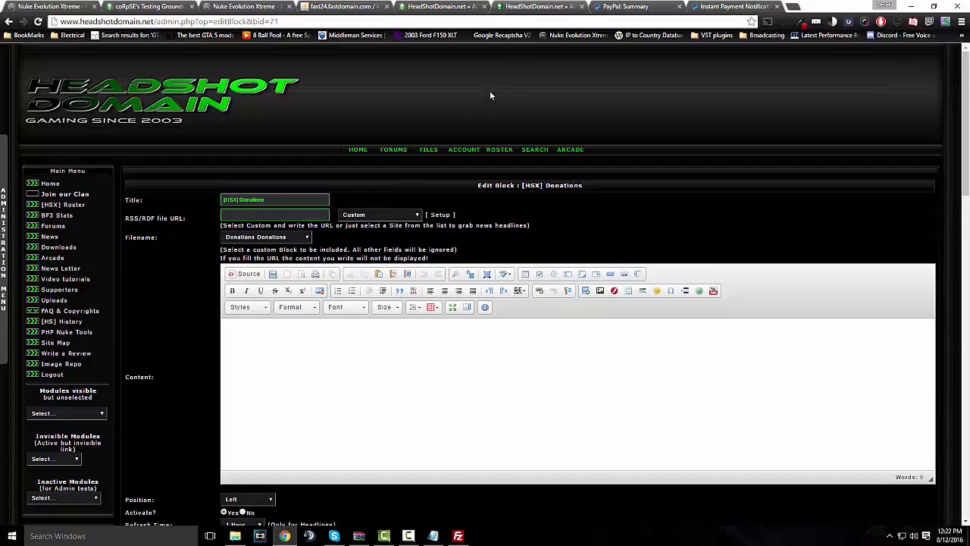
Check the available event choices in the main site's Donations block form
click(517, 7)
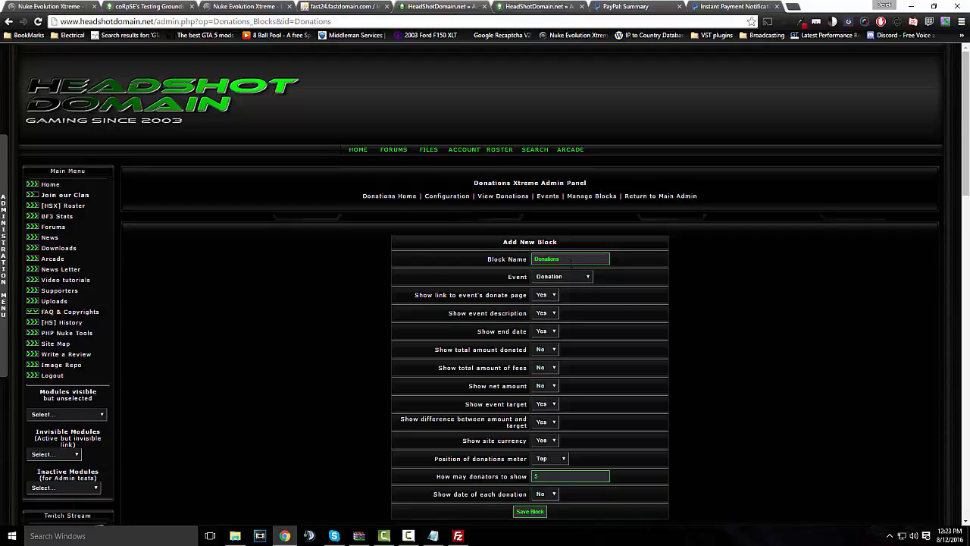
scroll(570, 263, down, 1)
click(567, 227)
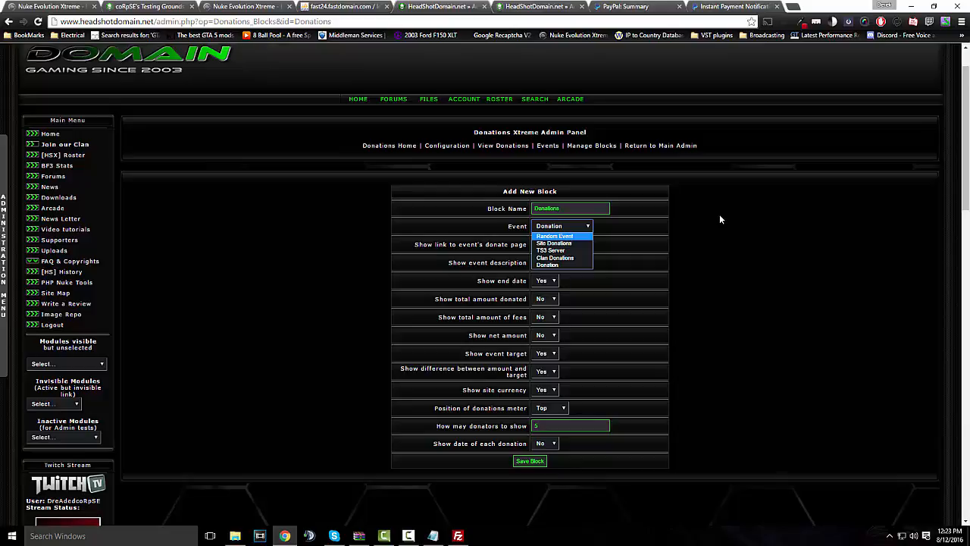
click(568, 159)
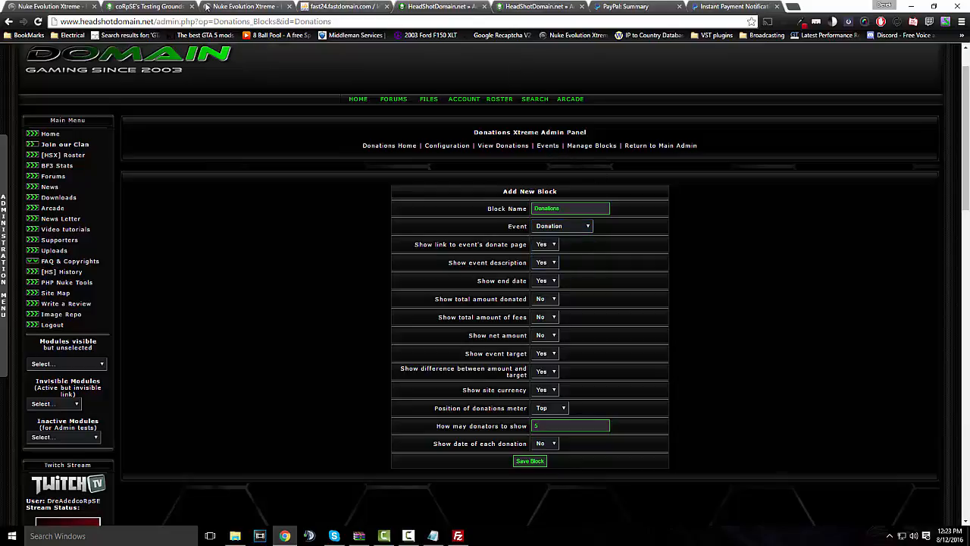
Return to the test site's Add New Block form and check which events it offers
click(255, 6)
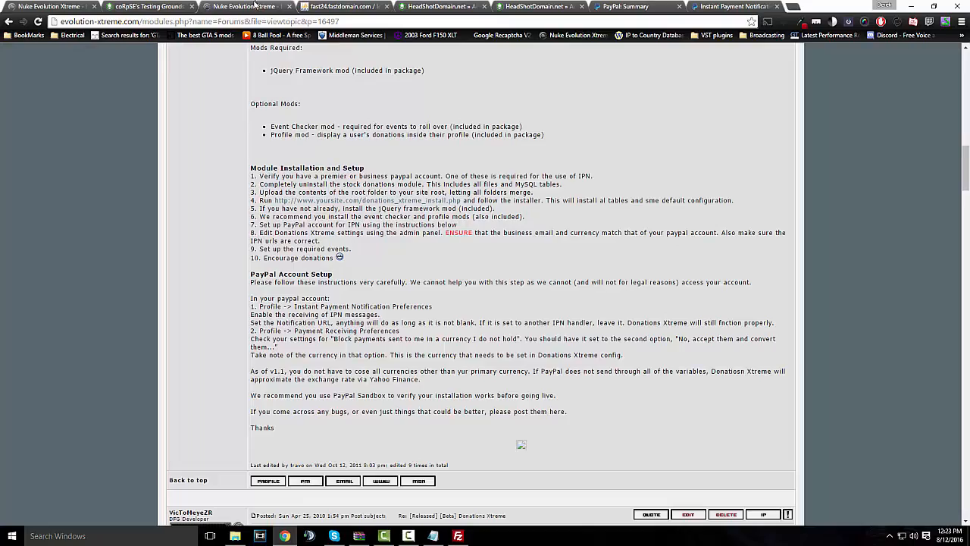
click(451, 6)
click(540, 6)
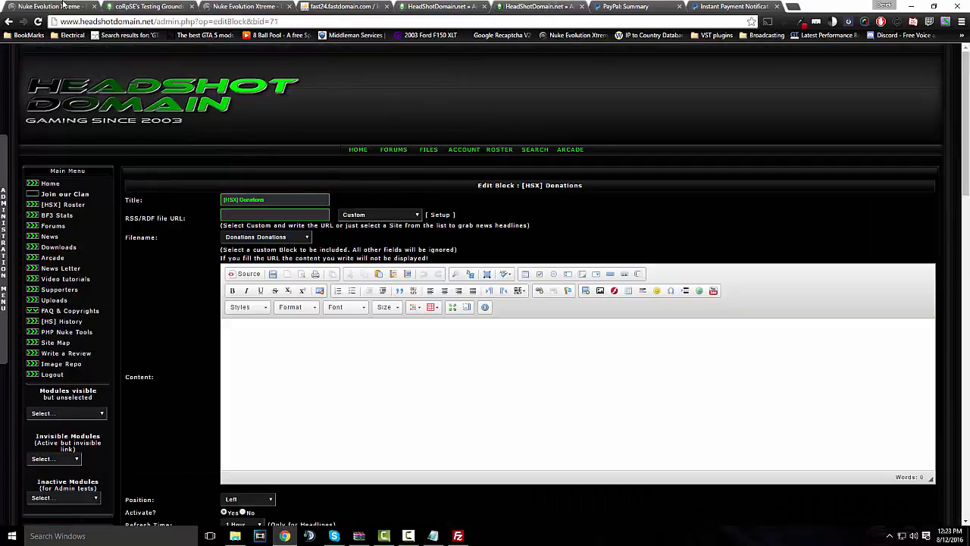
click(147, 7)
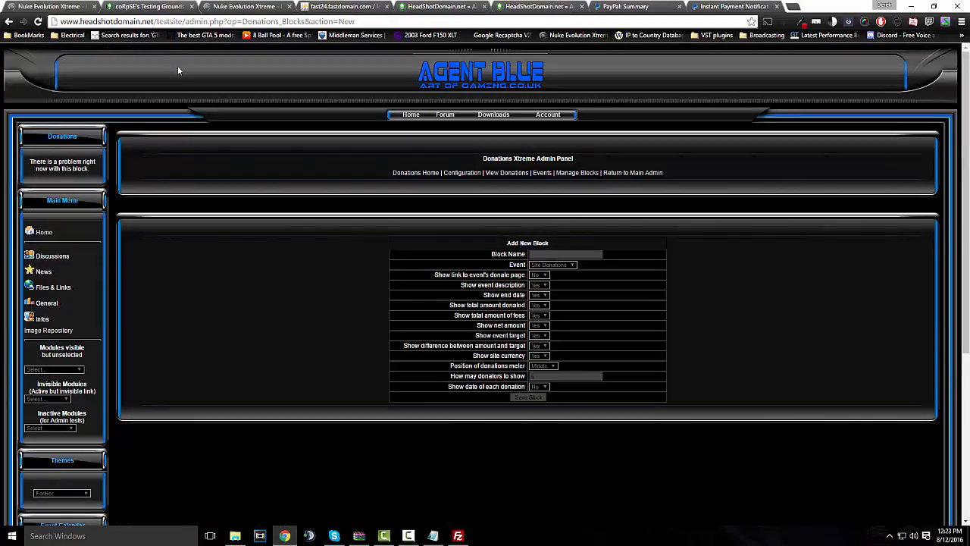
click(572, 265)
click(563, 280)
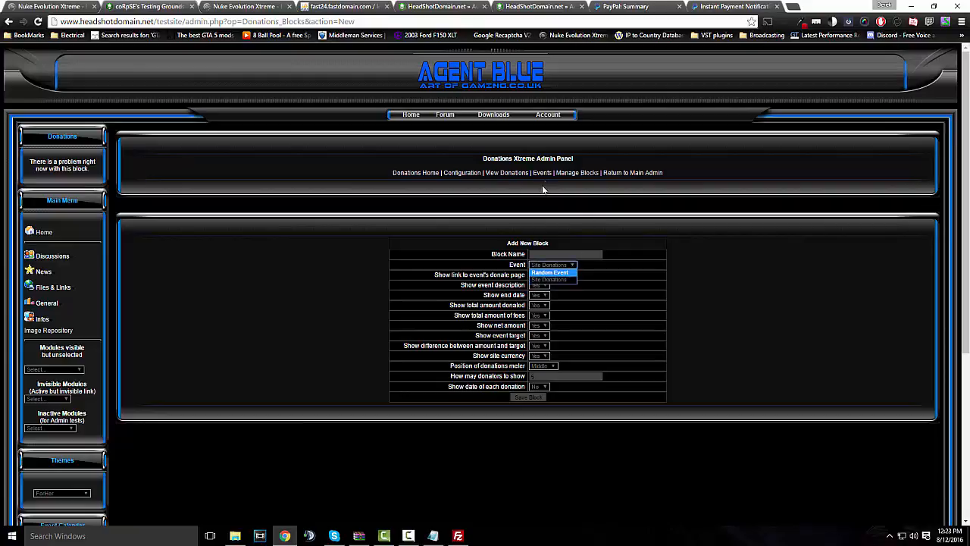
Start a new donation event with Event Active set to No, titled Donations and described as "Help support our site."
click(543, 172)
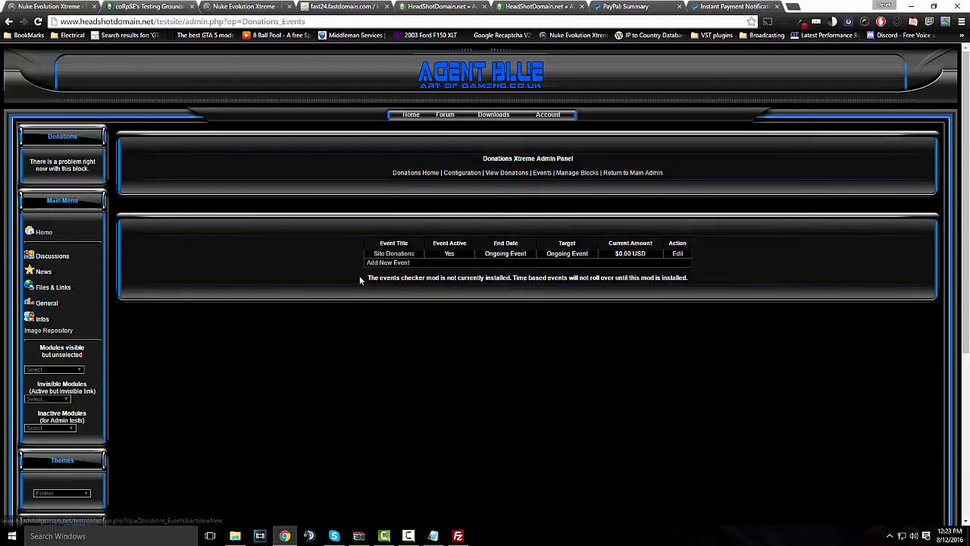
click(390, 262)
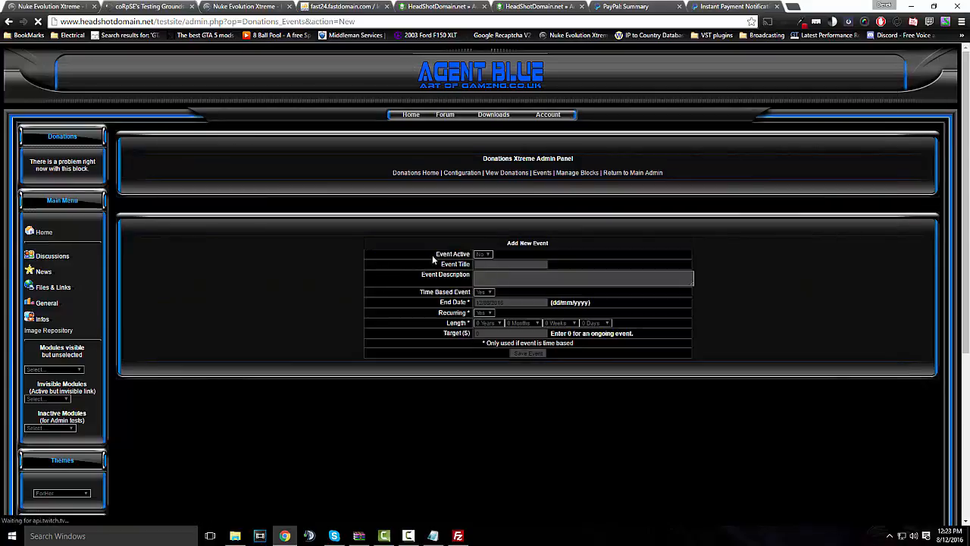
click(489, 254)
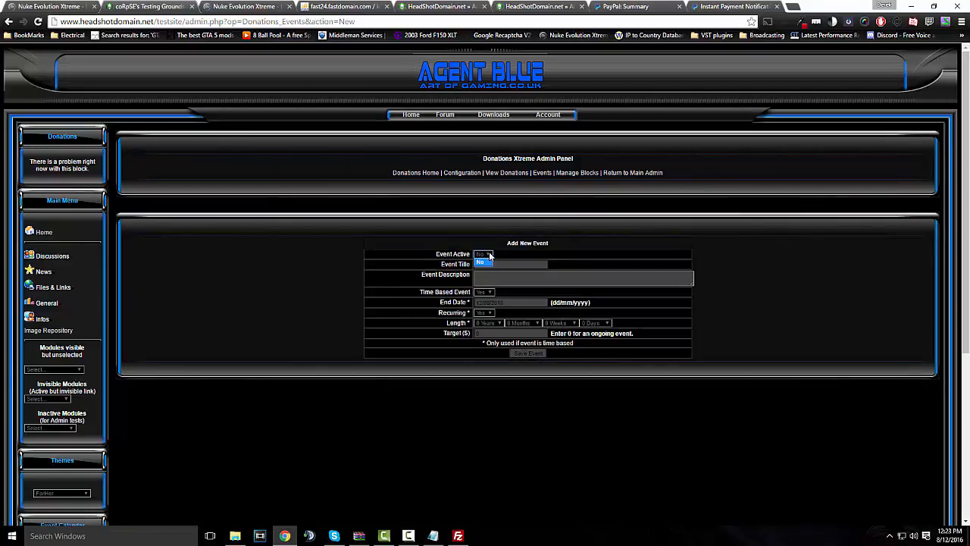
click(483, 261)
click(489, 264)
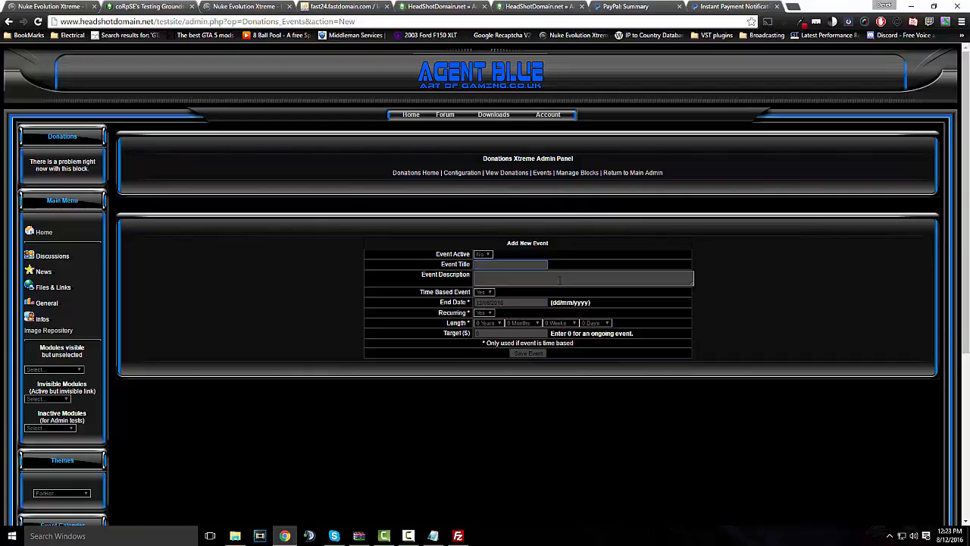
text(Donatio)
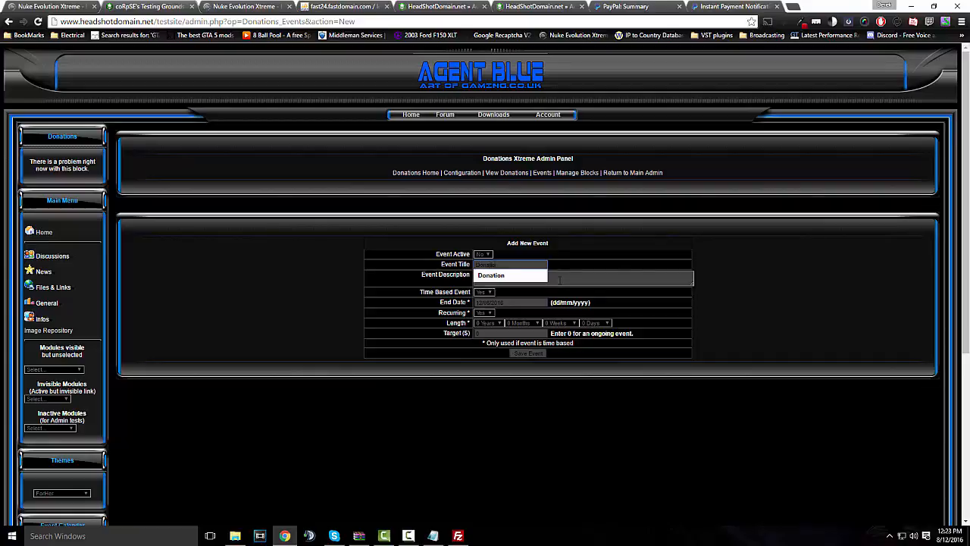
text(ns)
click(554, 281)
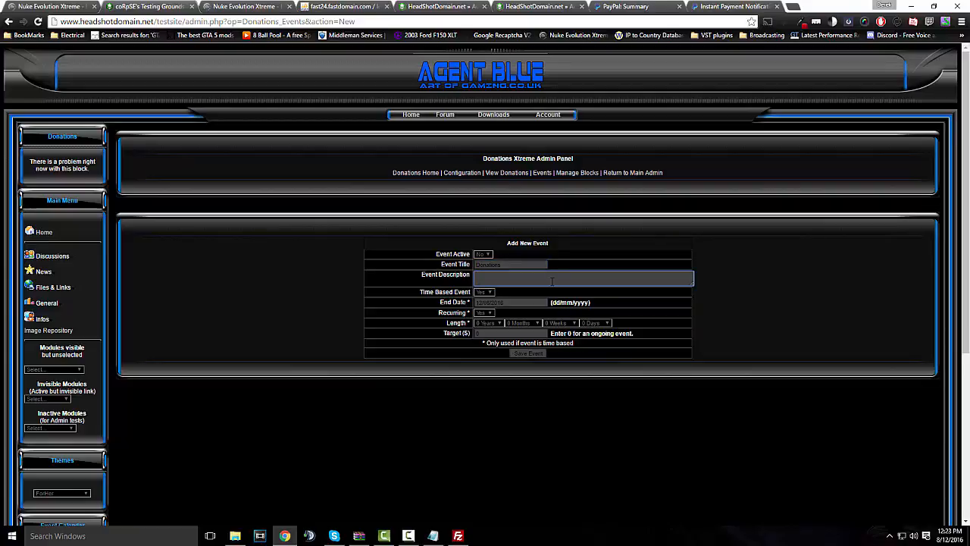
text(Help support our site.)
Set the event's end date to 01/09/2016 and its recurring length to 1 month
click(470, 304)
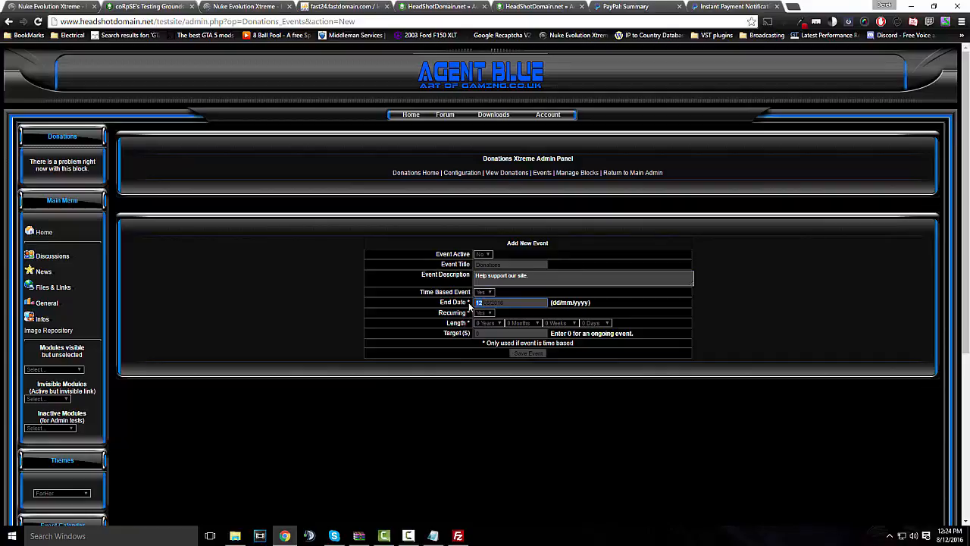
text(0)
click(559, 309)
drag(560, 308, 590, 309)
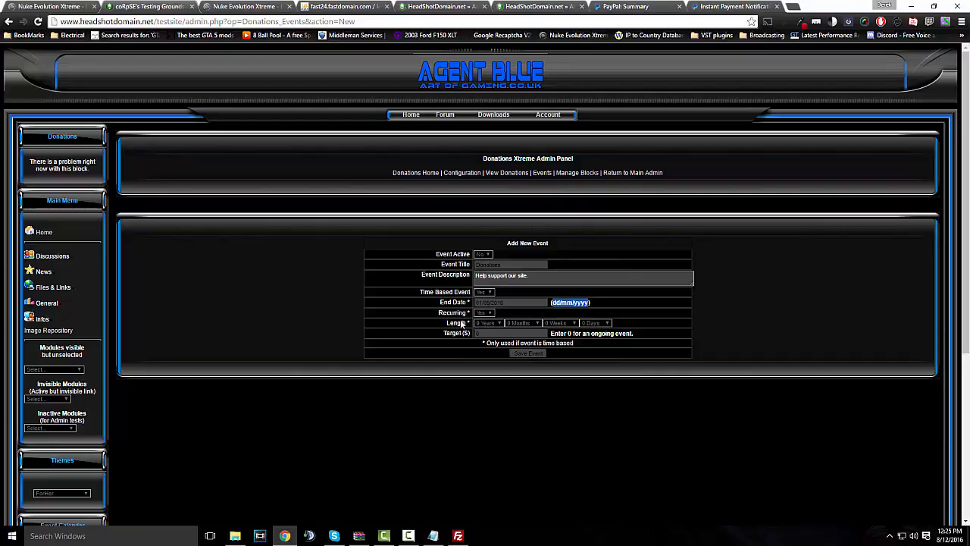
click(523, 325)
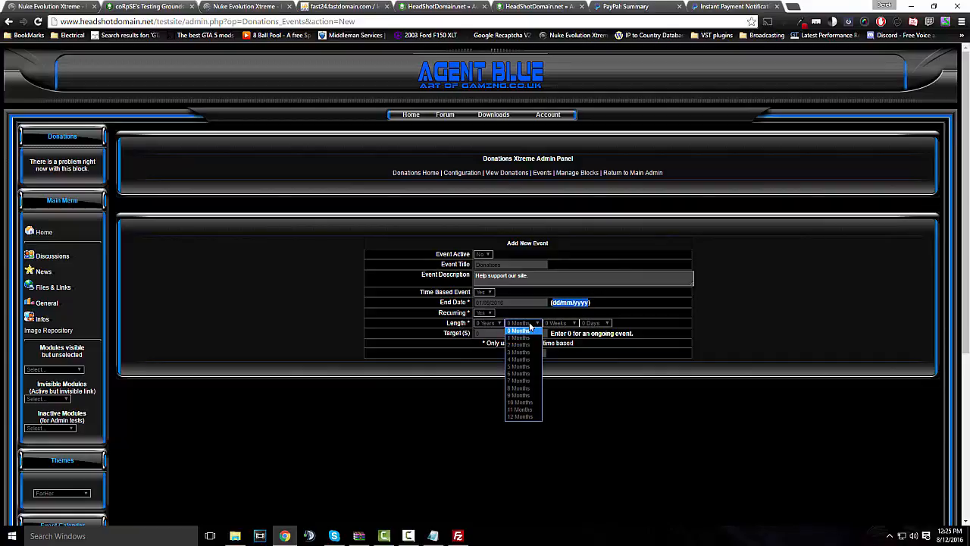
click(524, 336)
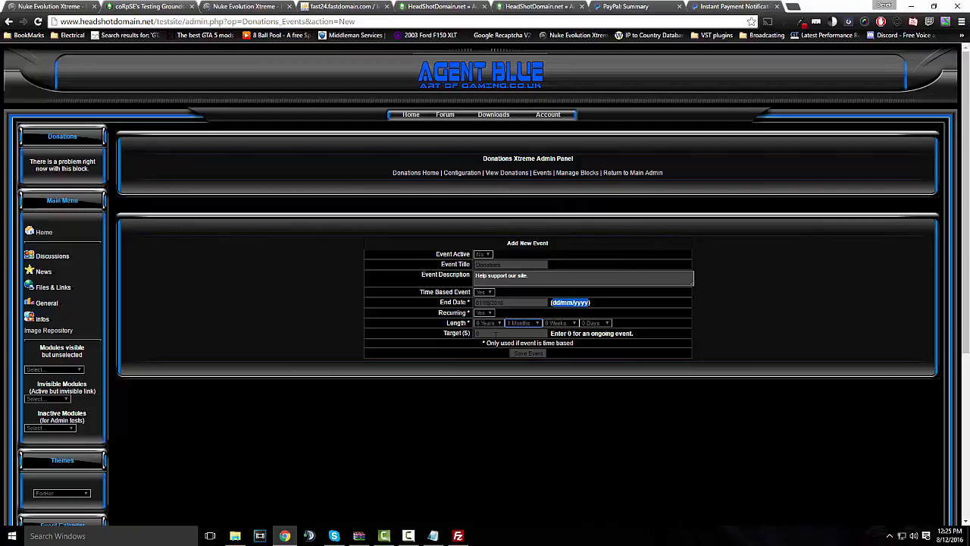
Set the event's target to $120 and save the event
drag(496, 333, 443, 332)
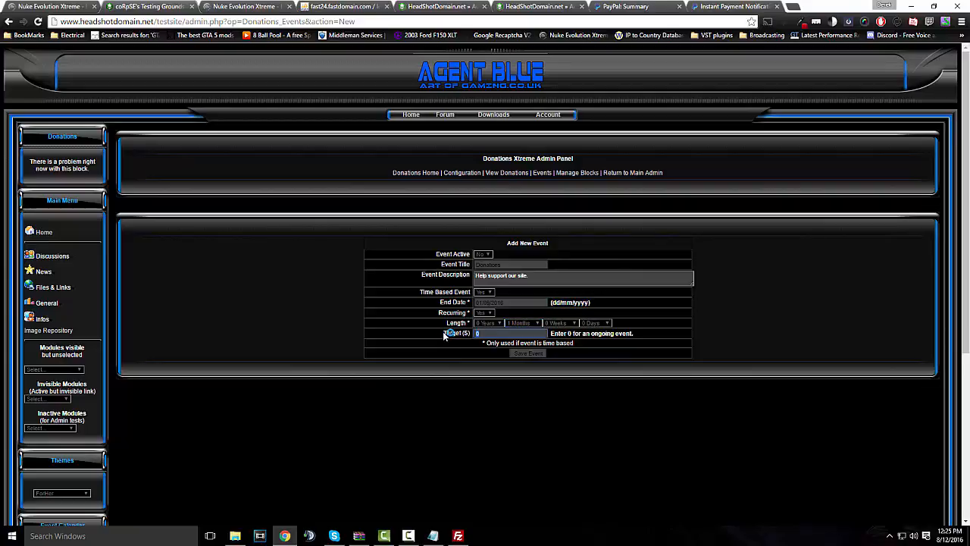
key(BackSpace)
click(526, 352)
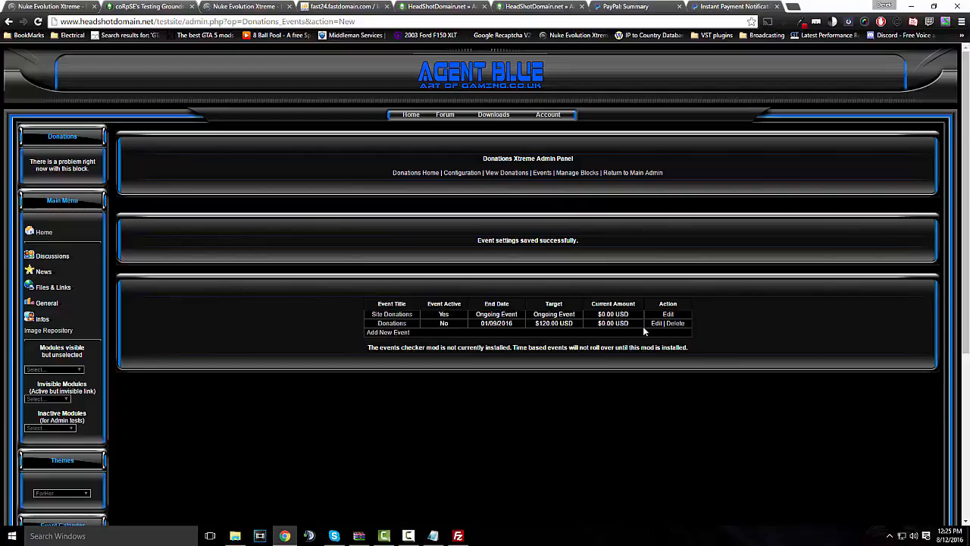
Switch the Site Donations event to inactive and return to the events list
click(667, 314)
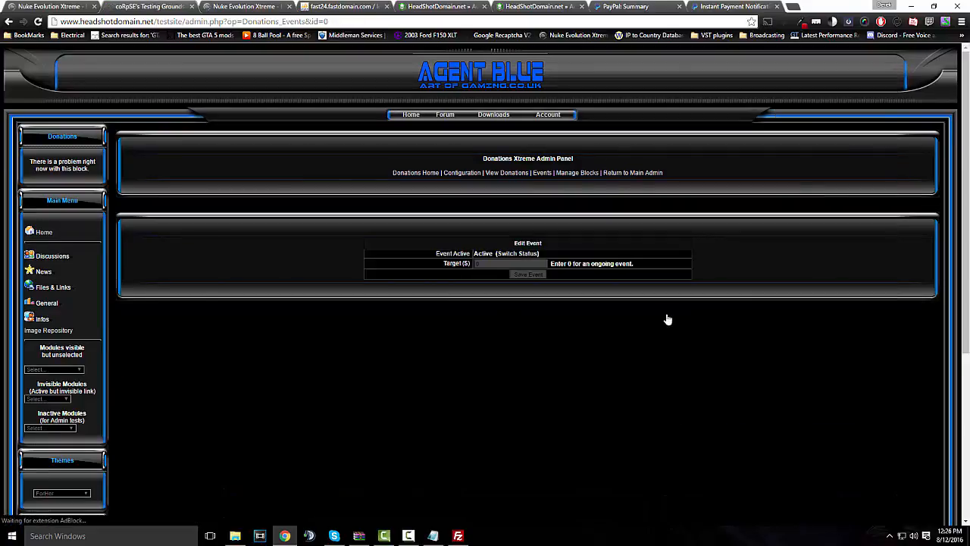
click(517, 255)
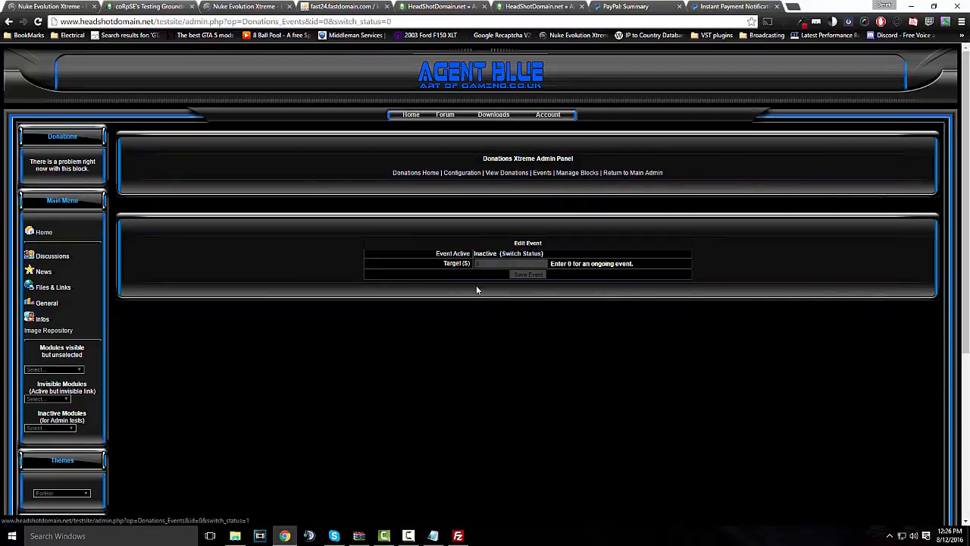
click(543, 174)
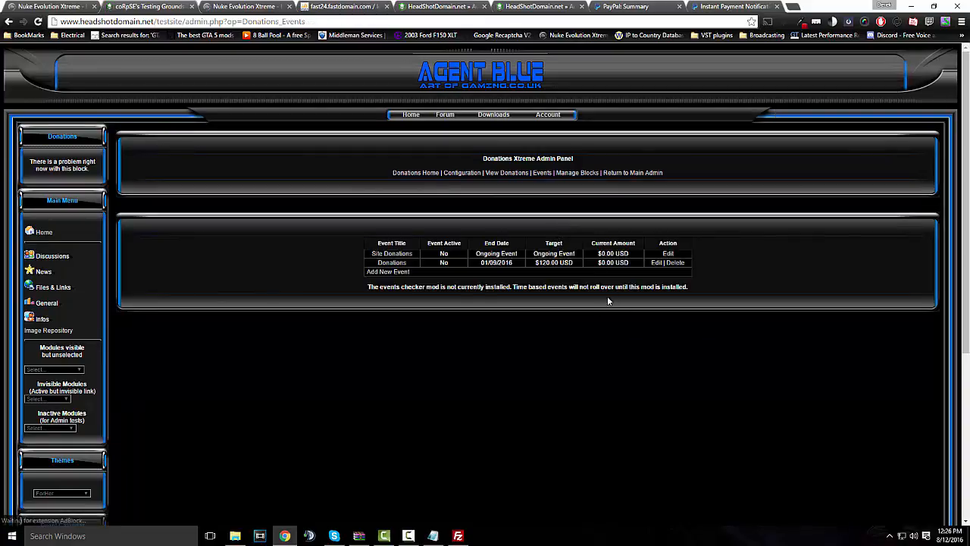
Switch the Donations event to active, save it, and return to the events list
click(656, 262)
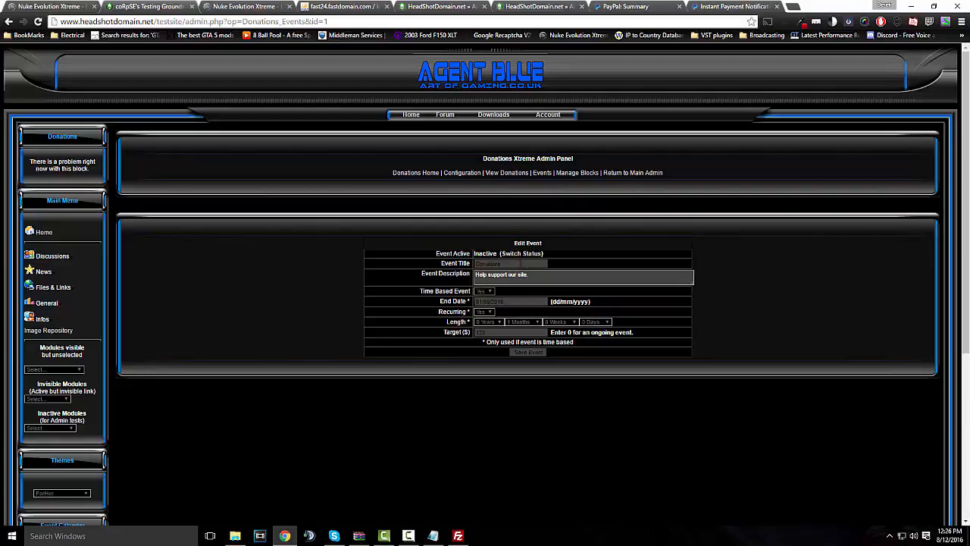
click(526, 253)
click(530, 353)
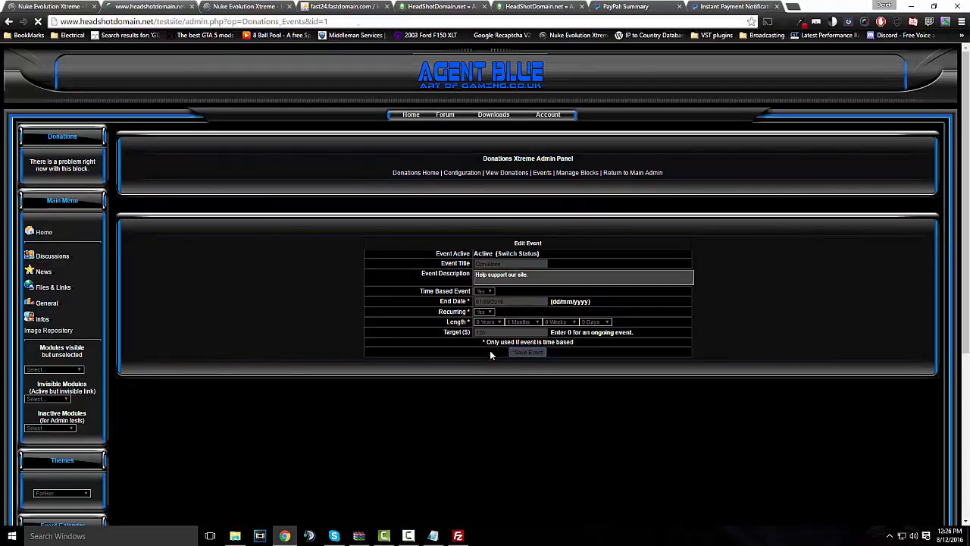
click(542, 173)
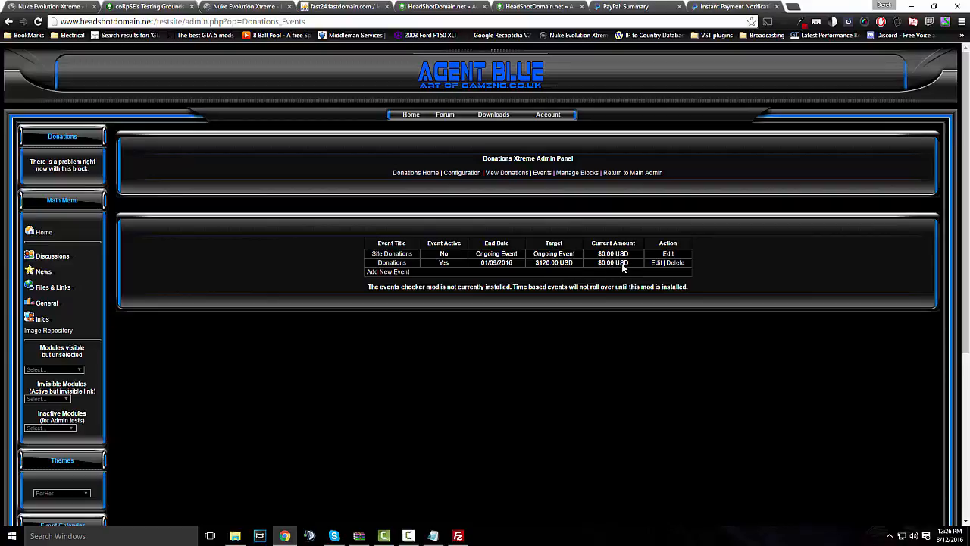
Start a new donations block named Donations and assign the Donations event to it
click(570, 172)
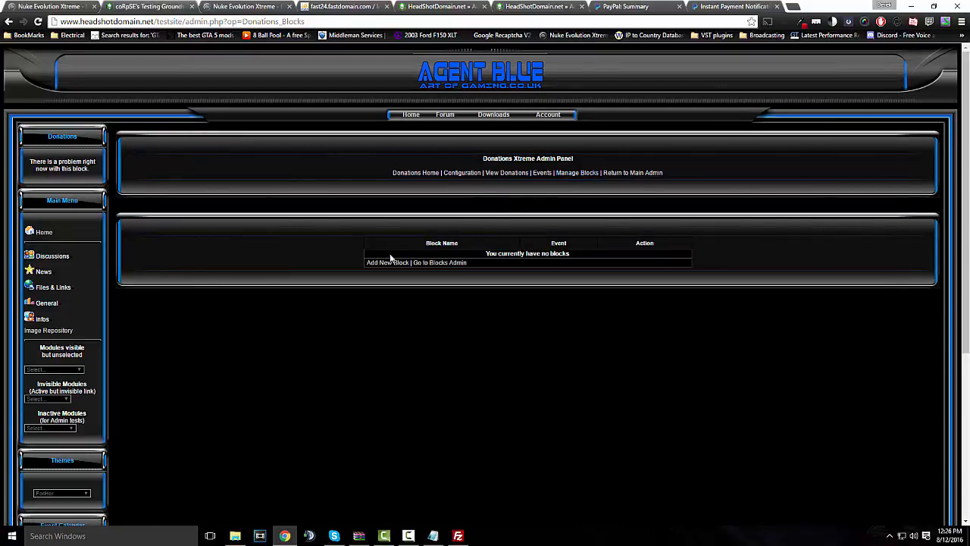
click(391, 262)
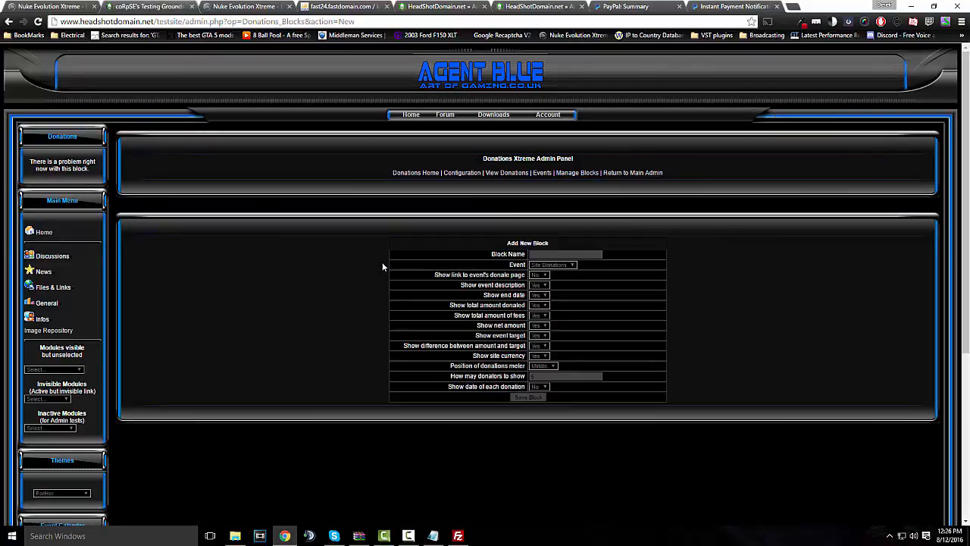
click(552, 255)
text(Donations)
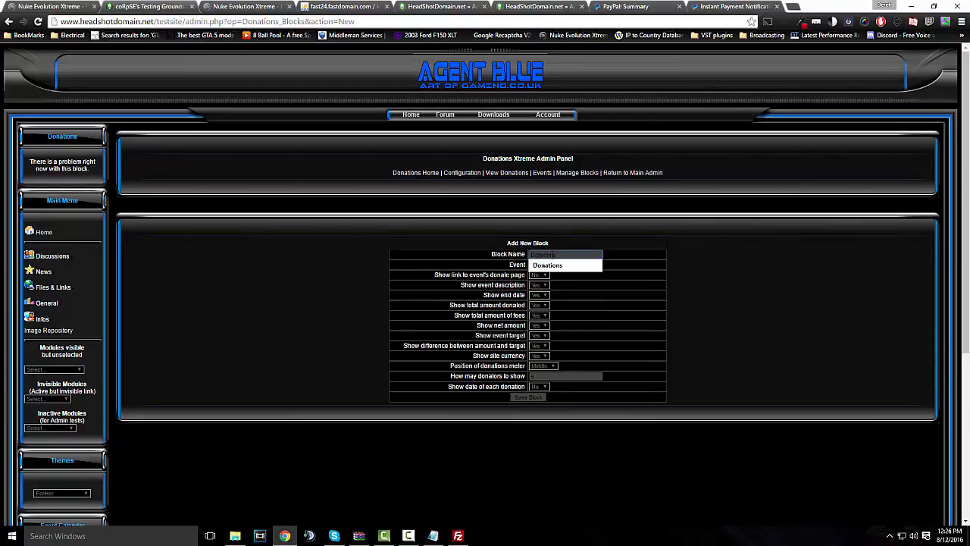
key(Return)
click(567, 267)
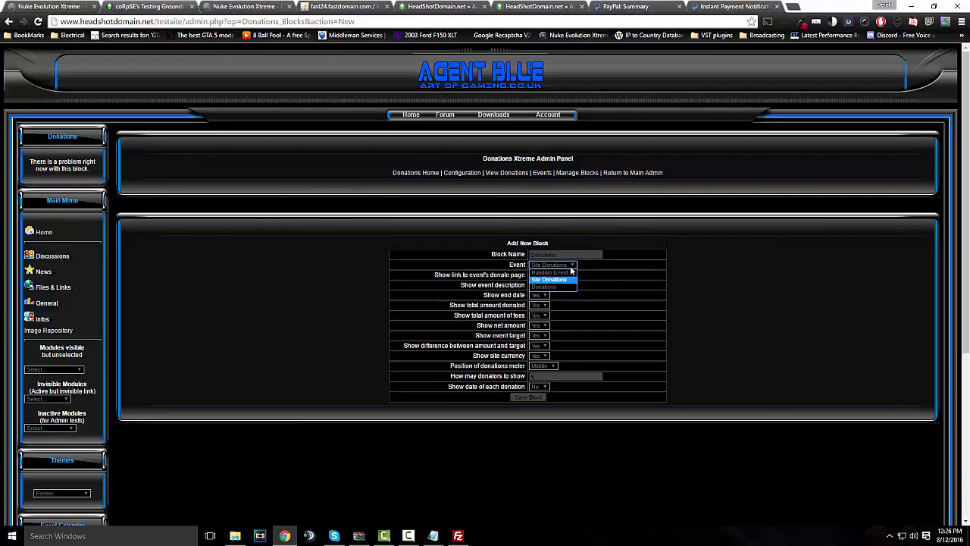
click(550, 285)
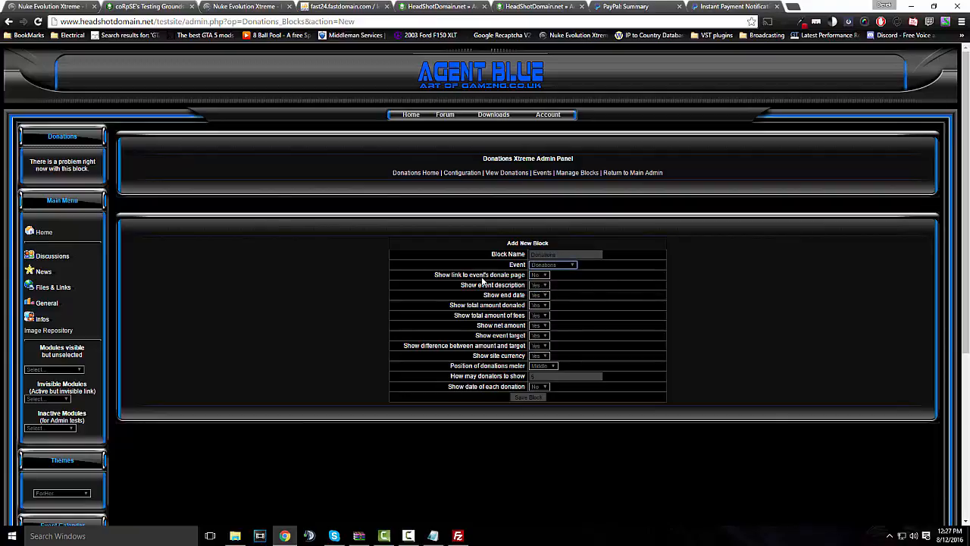
Review the main site's donation block settings and its displayed block, then return to the test site's new block form
click(450, 7)
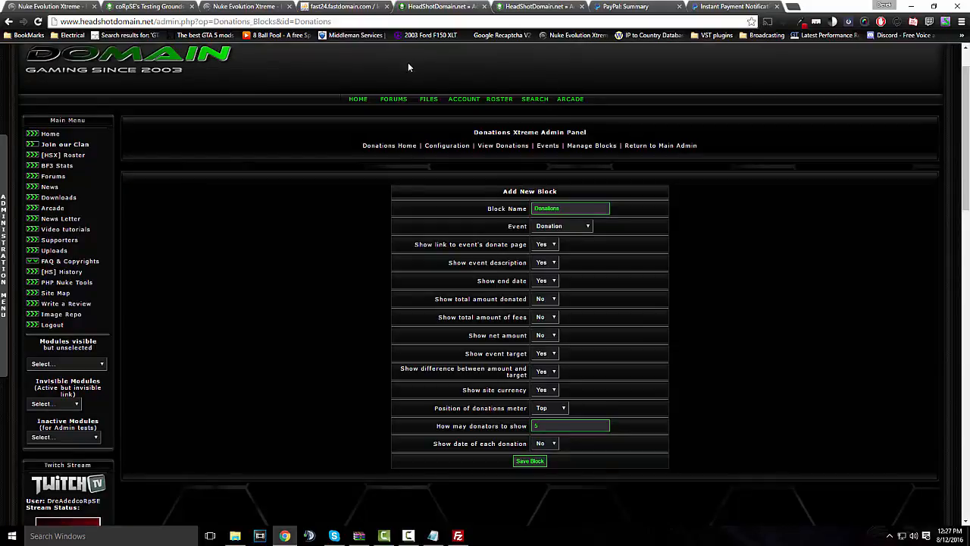
click(542, 6)
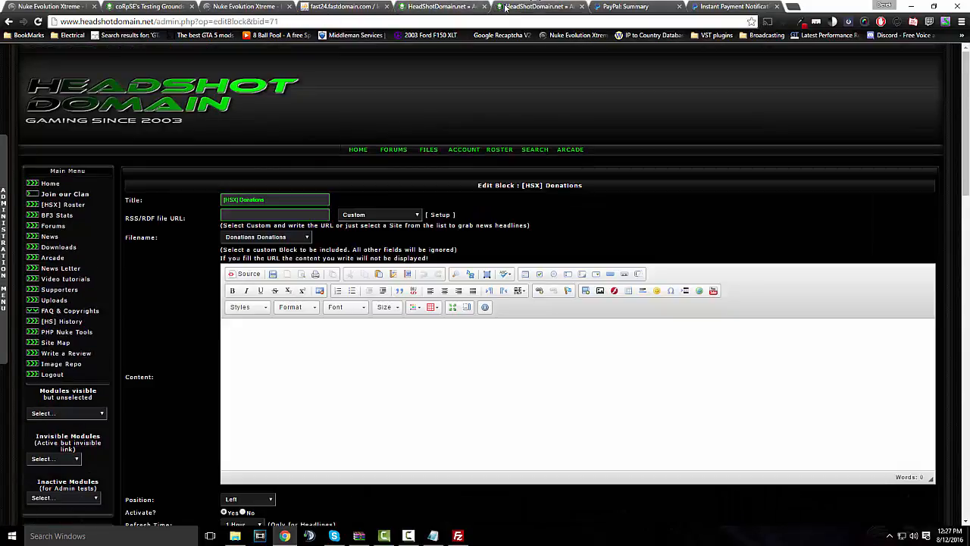
click(452, 8)
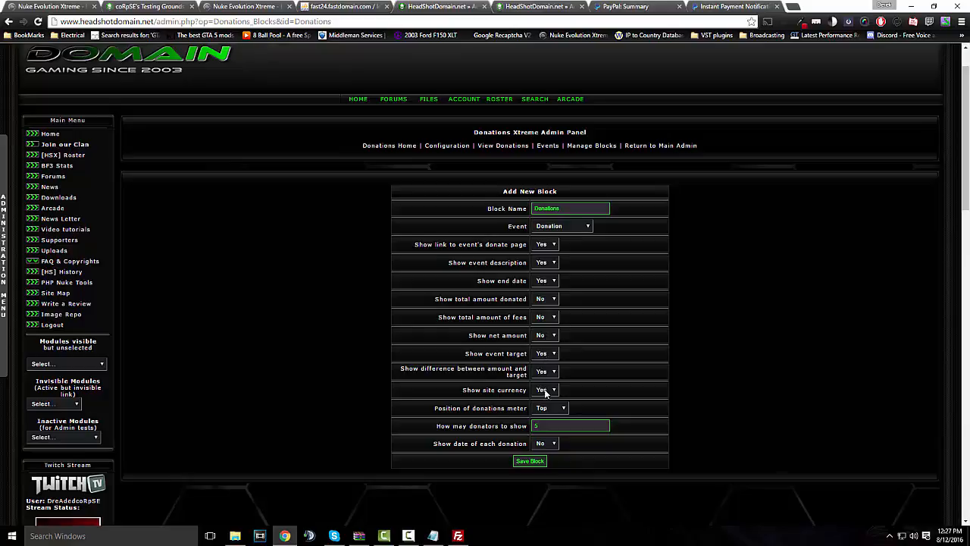
scroll(204, 178, down, 4)
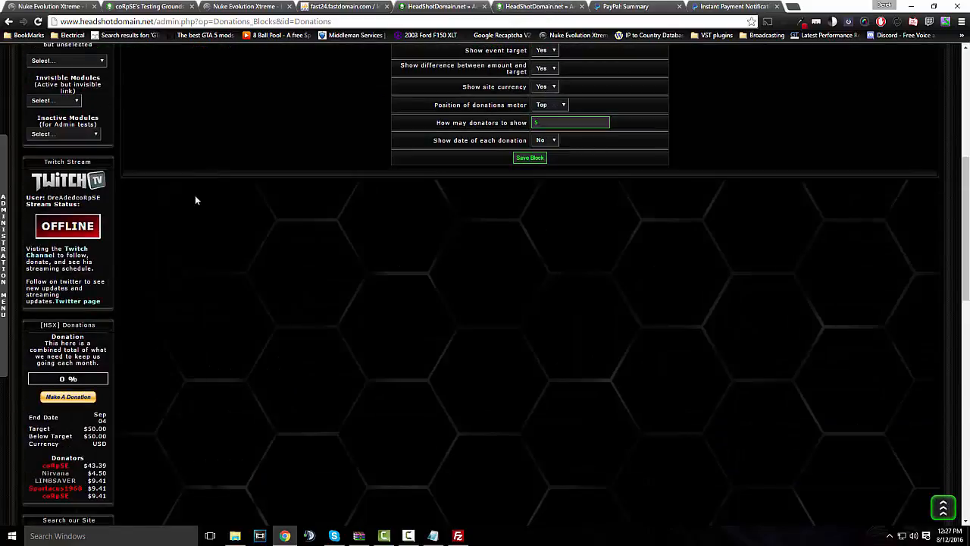
scroll(227, 197, up, 4)
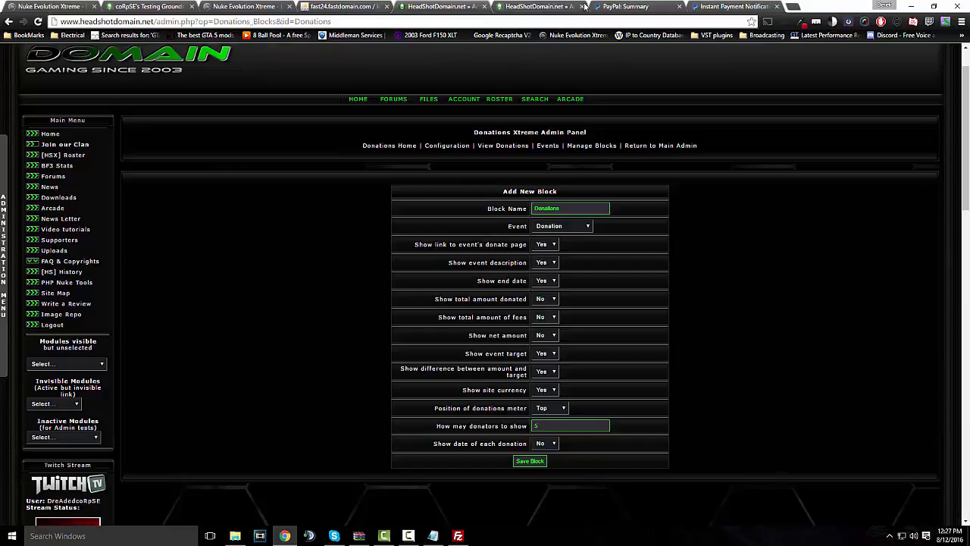
click(572, 6)
click(447, 6)
click(333, 5)
click(227, 5)
click(161, 7)
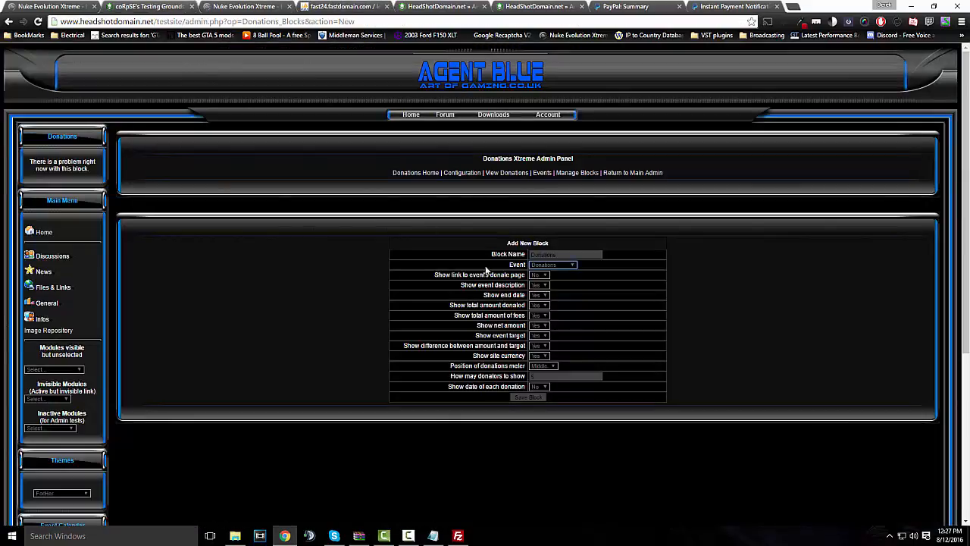
Set the block to show the donate page link and hide the total amount donated, total fees and net amount
click(539, 275)
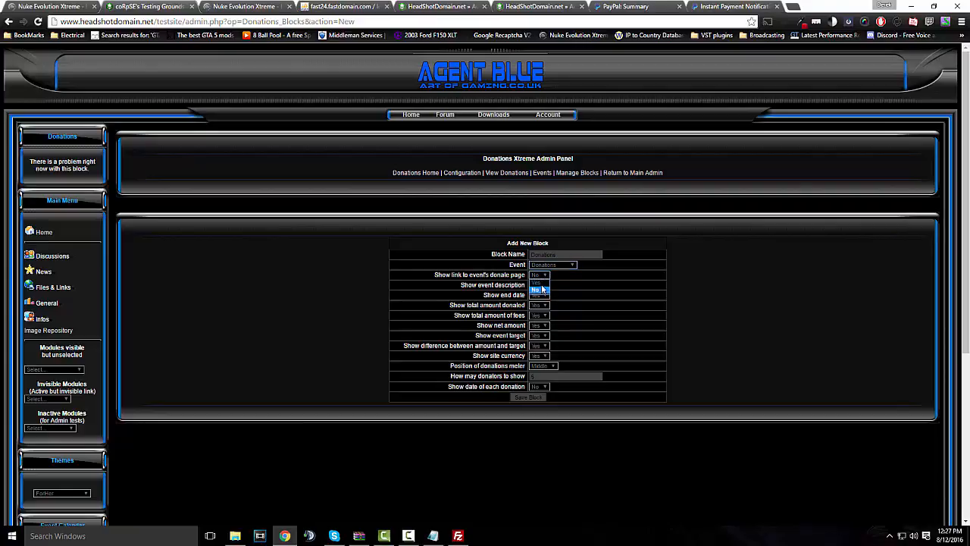
click(539, 292)
click(540, 305)
click(539, 324)
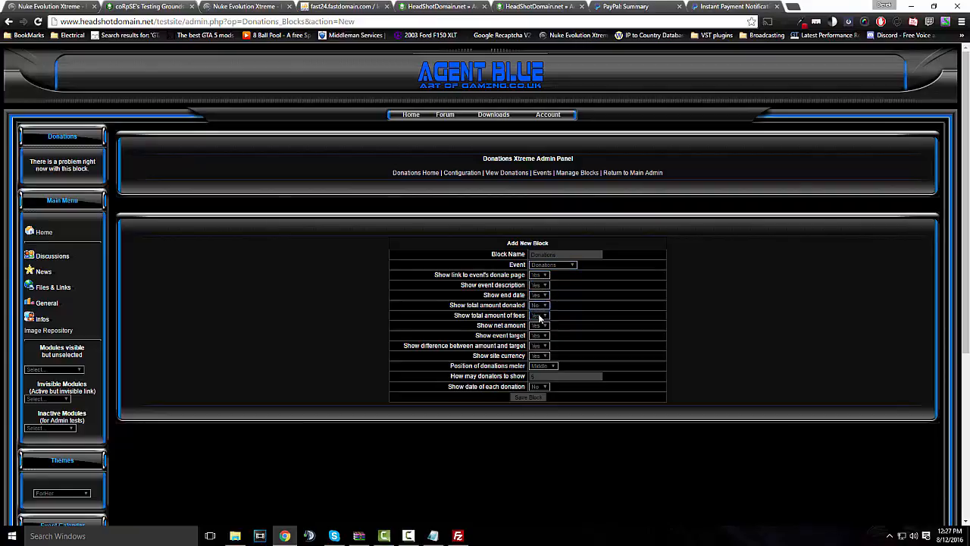
click(539, 315)
click(546, 331)
click(544, 327)
click(545, 342)
Check the main site's block settings for reference and set the new block's donations meter position to Top
click(430, 6)
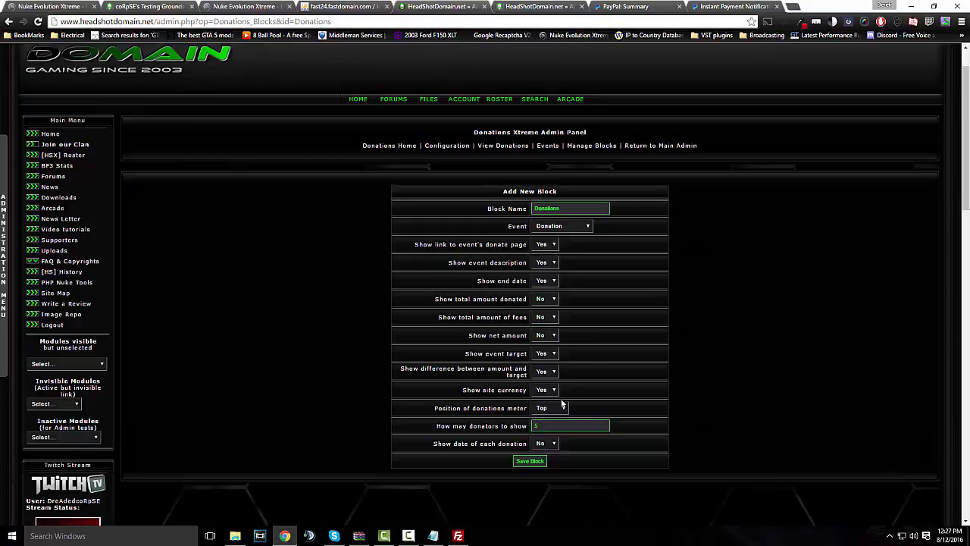
click(165, 6)
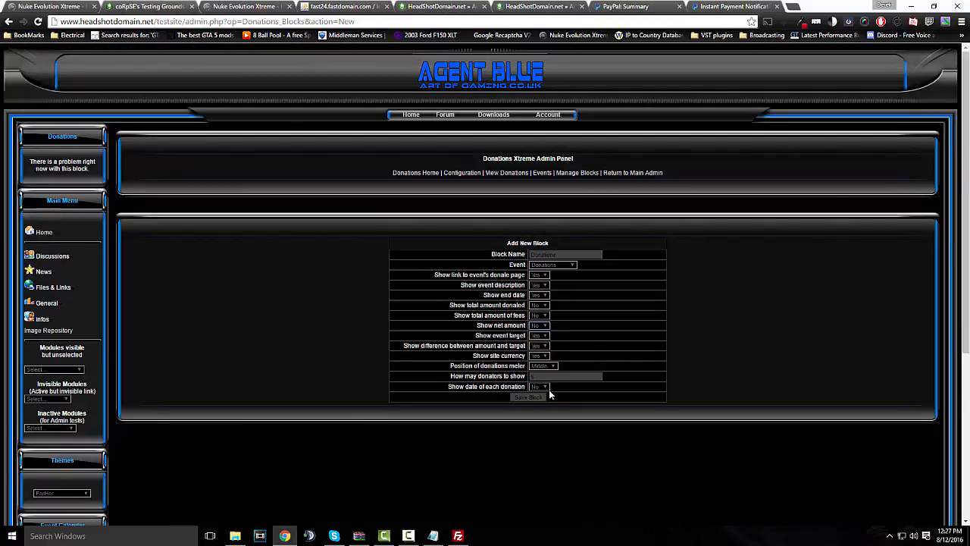
click(540, 387)
click(555, 367)
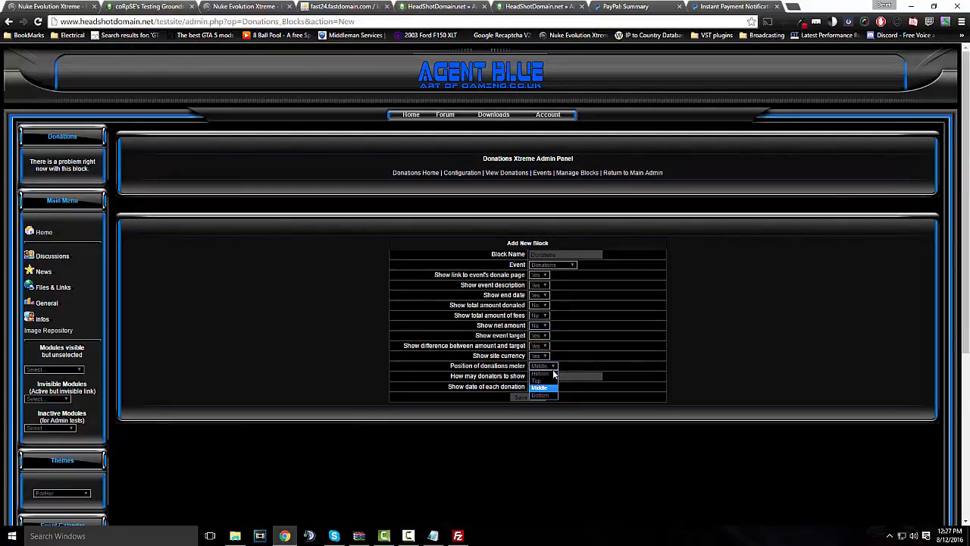
click(553, 366)
click(541, 373)
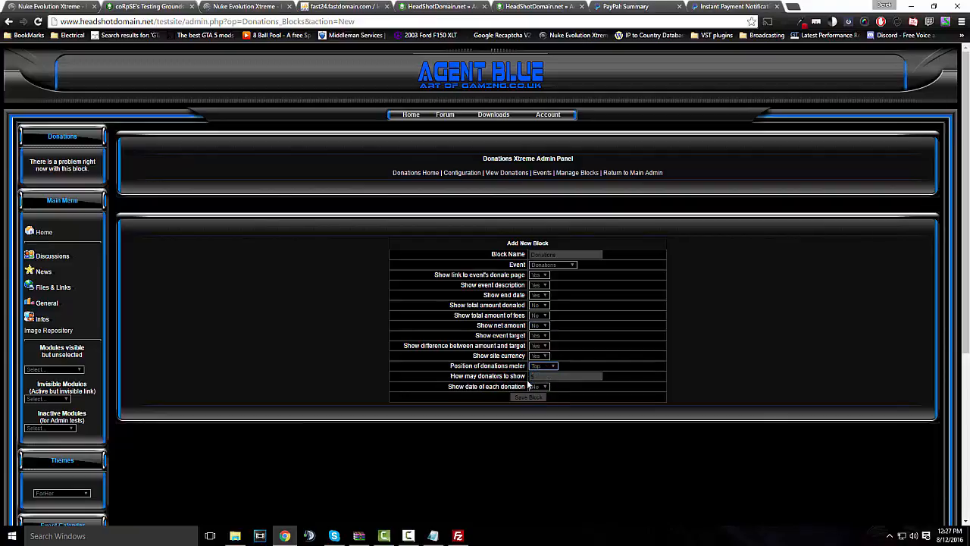
Compare the new block's settings with the main site's form and save the block
click(429, 6)
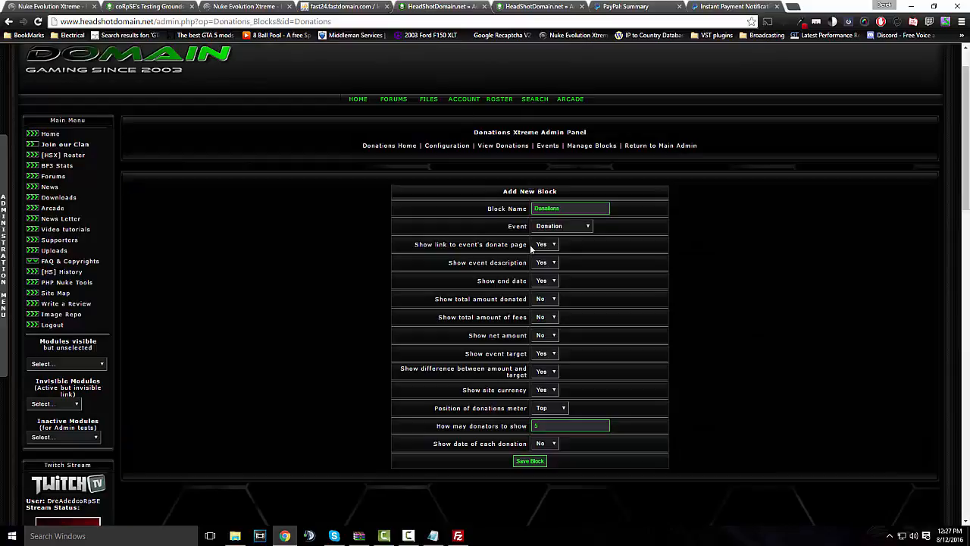
click(161, 6)
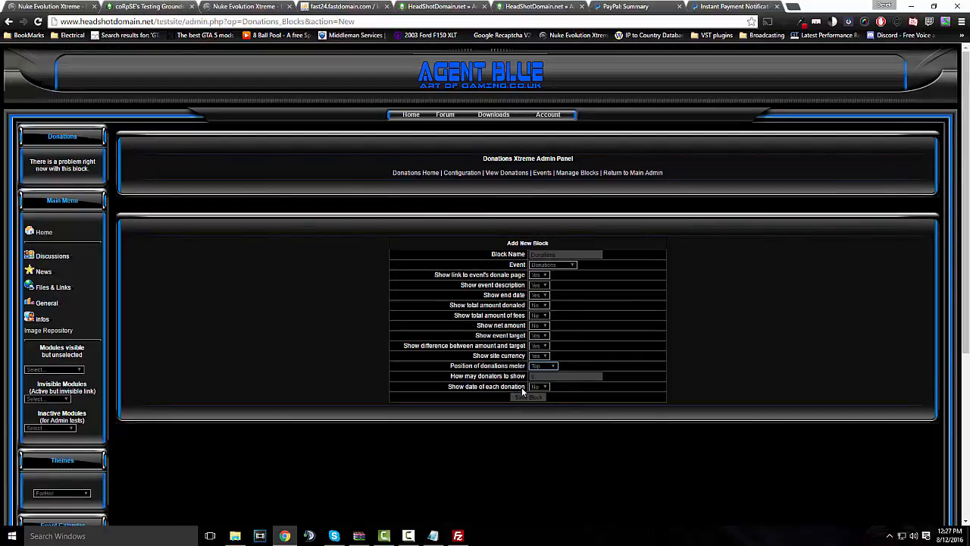
scroll(455, 348, down, 3)
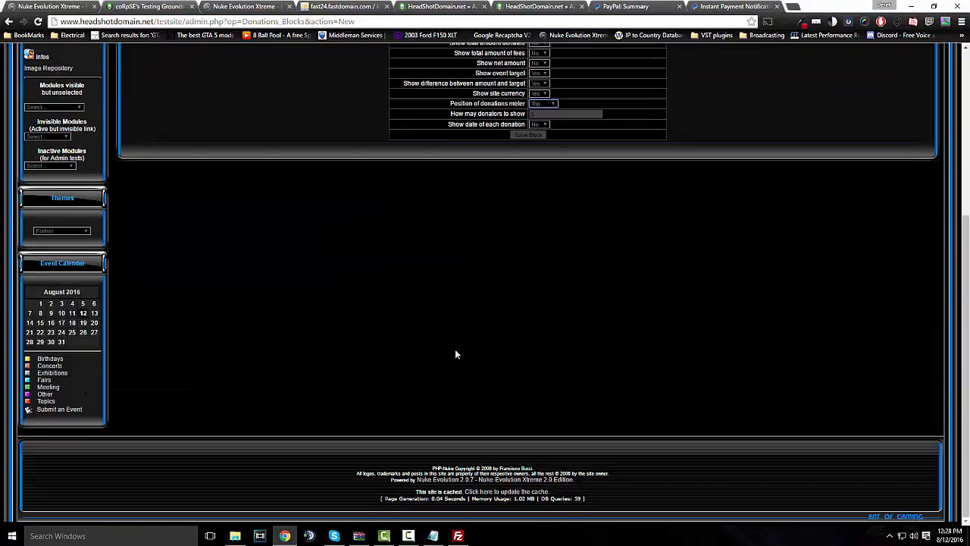
scroll(454, 349, up, 3)
click(466, 6)
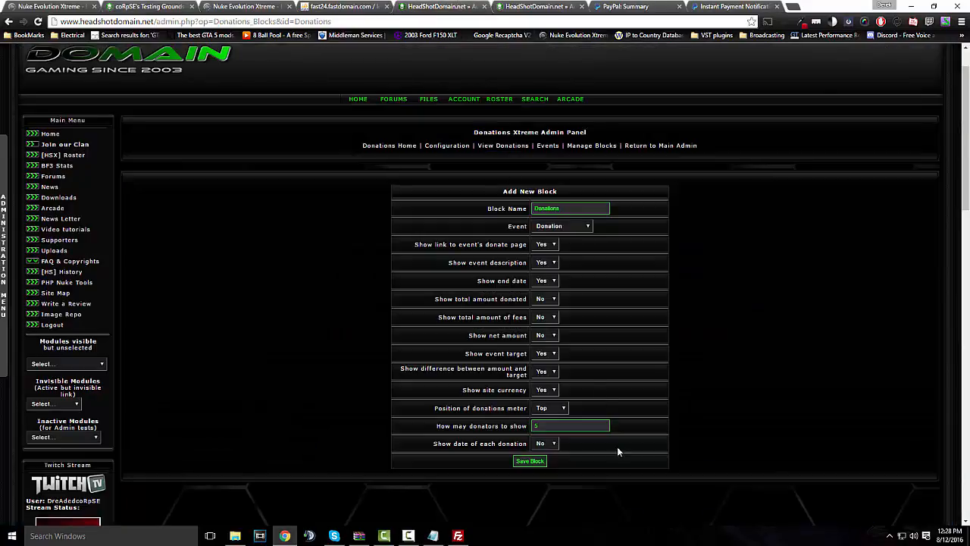
click(159, 6)
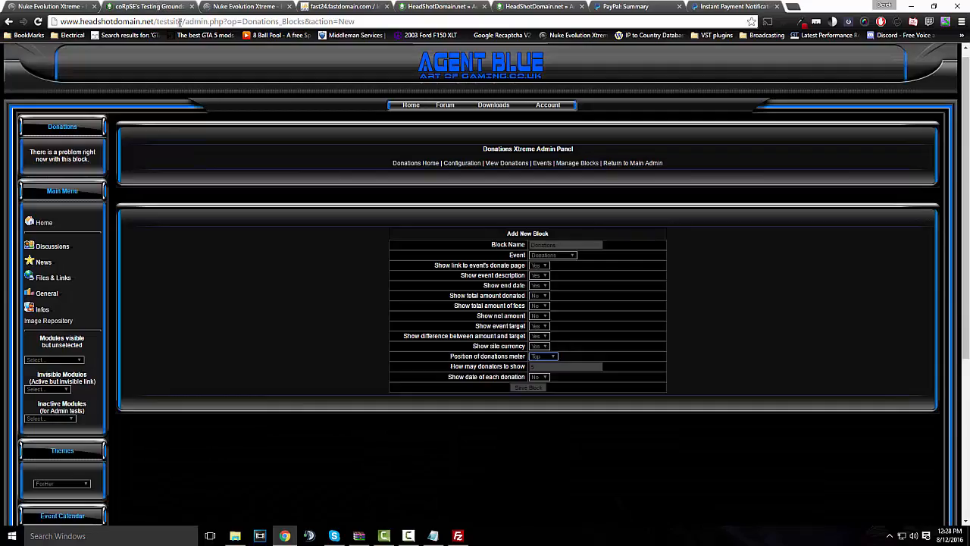
click(528, 388)
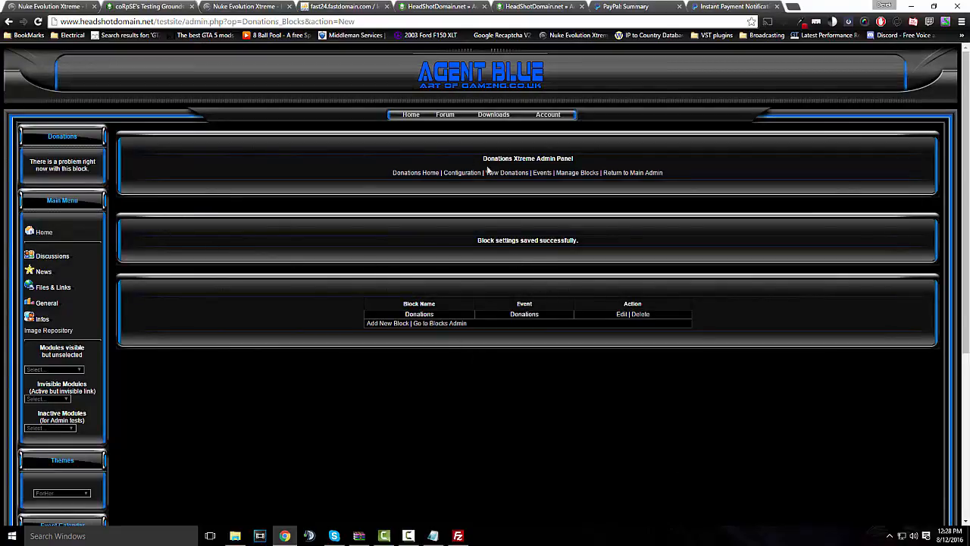
View the error log from the main administration page, clear it, and return to main administration
click(617, 173)
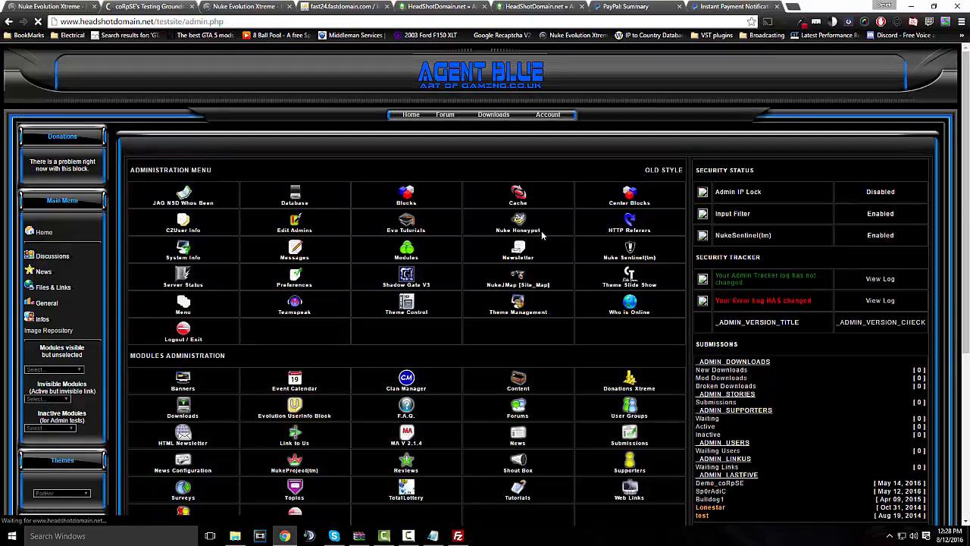
click(839, 311)
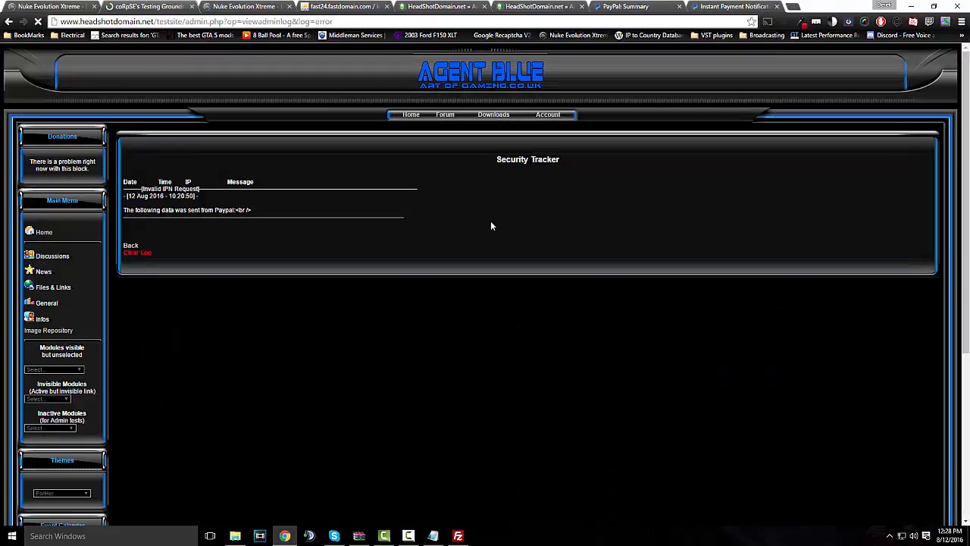
click(135, 253)
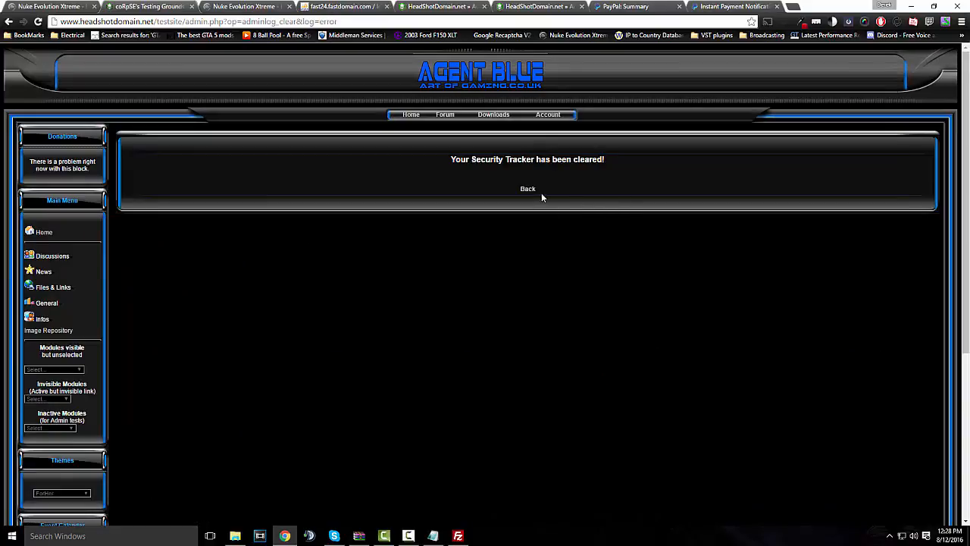
click(529, 190)
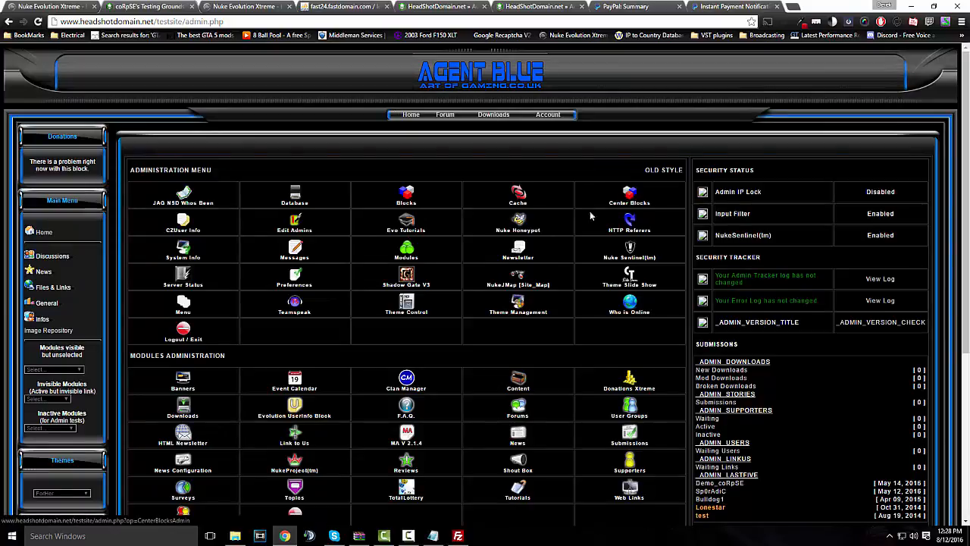
Edit the test site's Donations block to use the Donations Donations file and save the block
click(407, 199)
scroll(334, 223, down, 2)
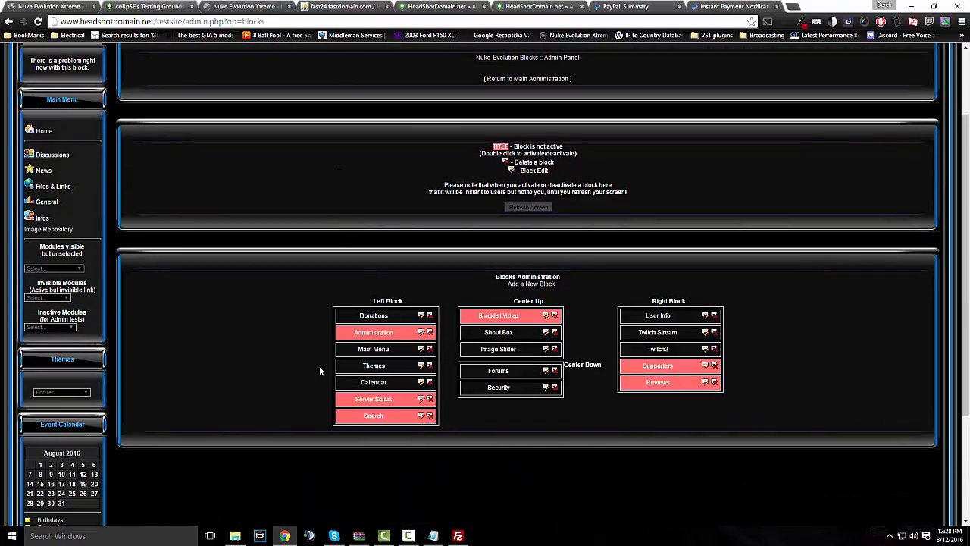
click(421, 317)
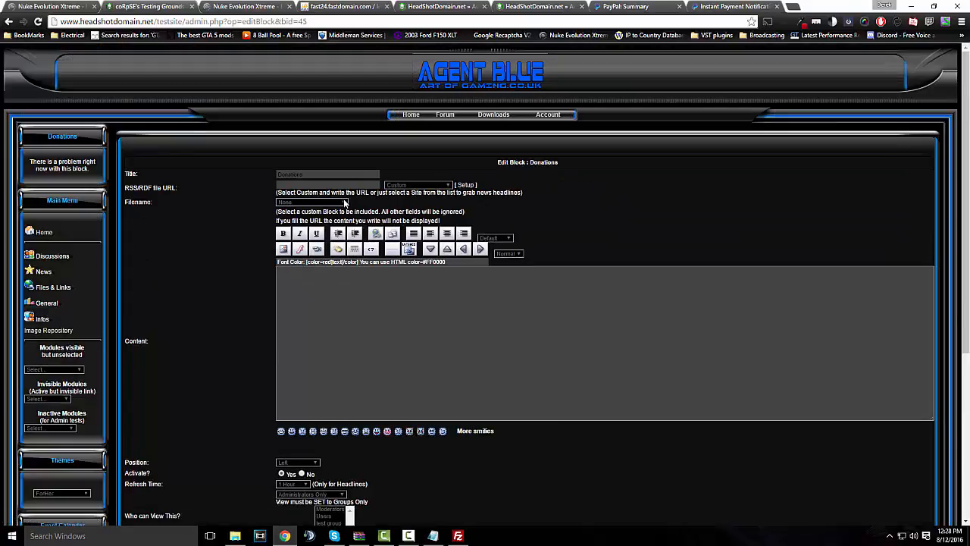
click(345, 202)
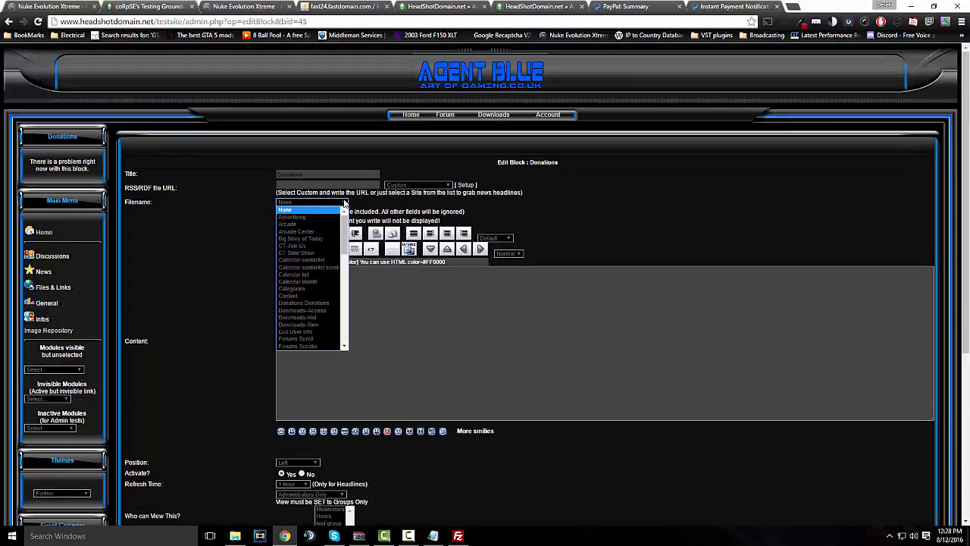
click(331, 305)
scroll(202, 291, down, 3)
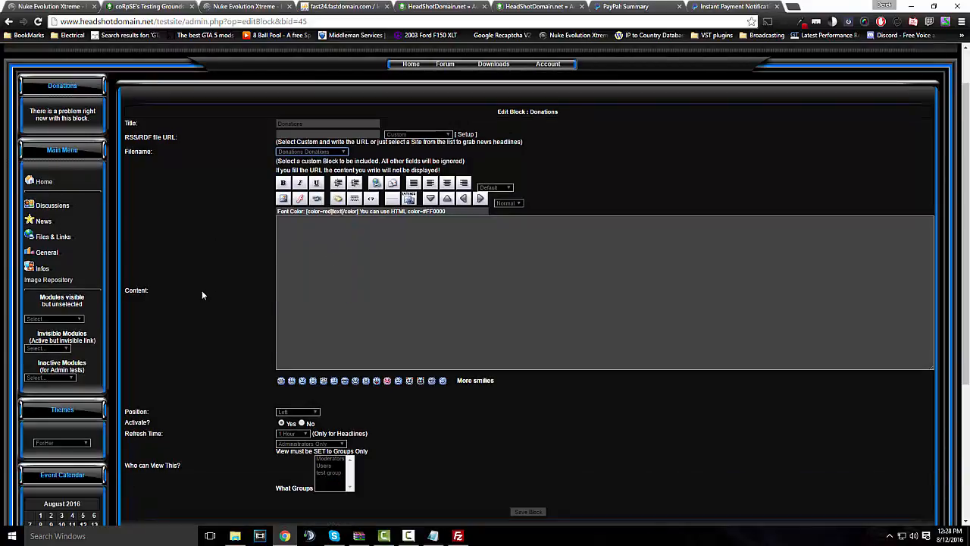
click(530, 360)
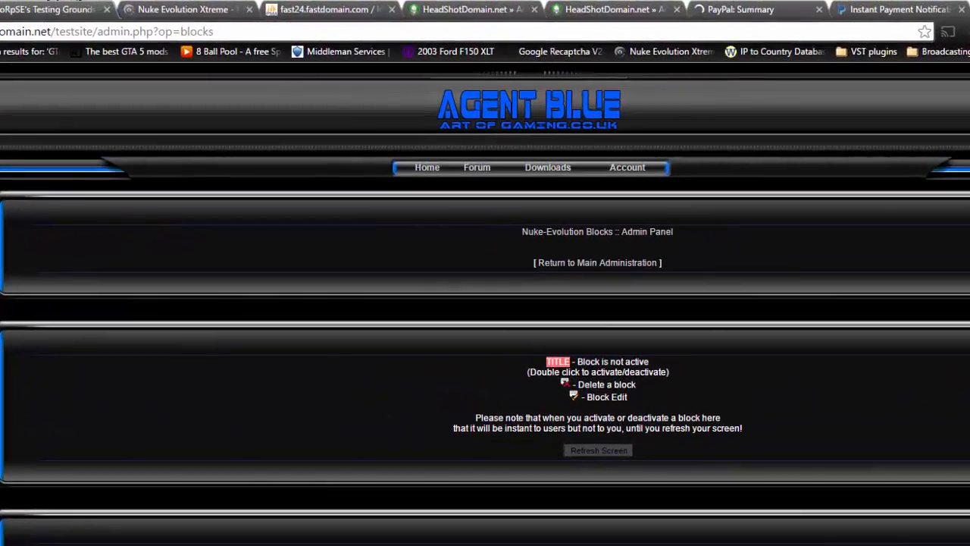
From the main site's forums, open the latest news author's profile and the More Site Changes 5/6/2016 topic
click(453, 6)
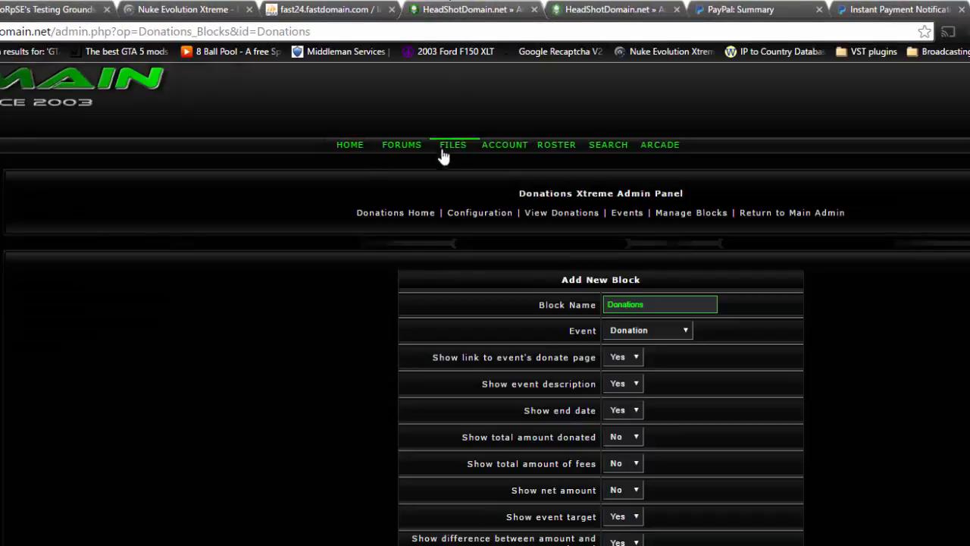
click(396, 145)
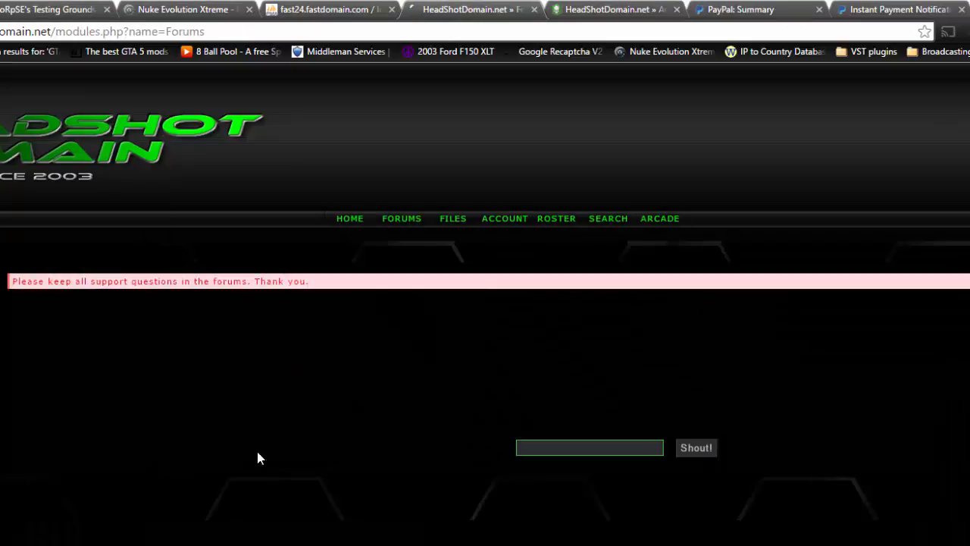
scroll(531, 398, down, 5)
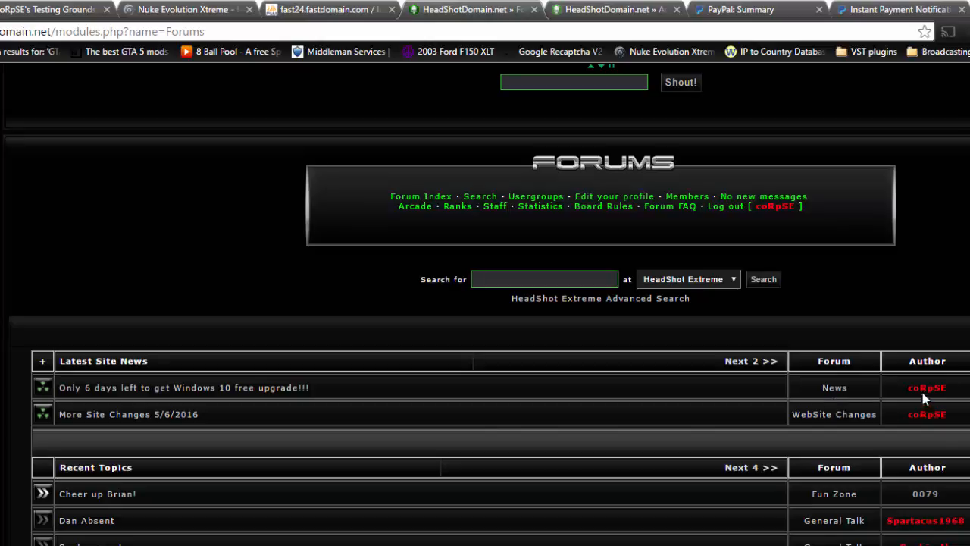
click(944, 402)
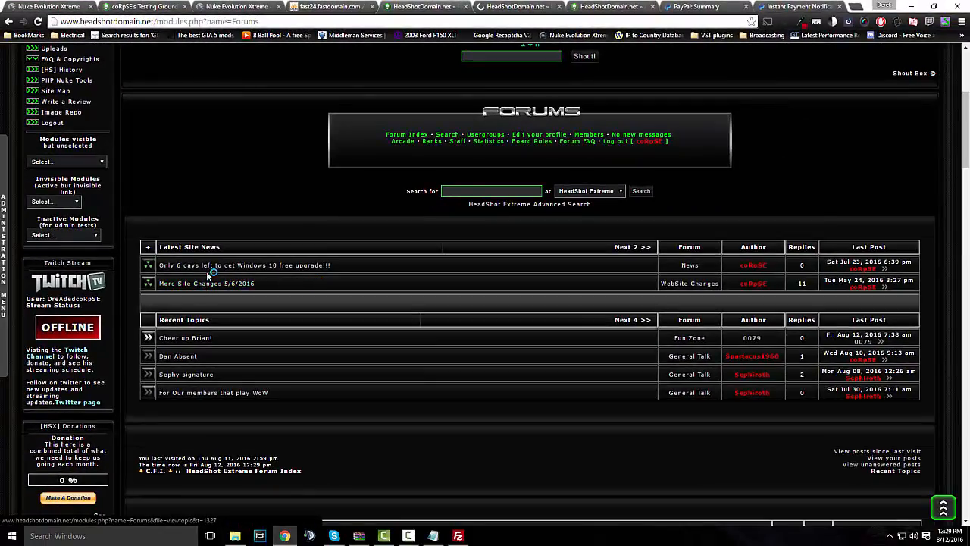
click(209, 289)
Examine the contributor badge beneath the author's details in the More Site Changes 5/6/2016 topic
click(123, 6)
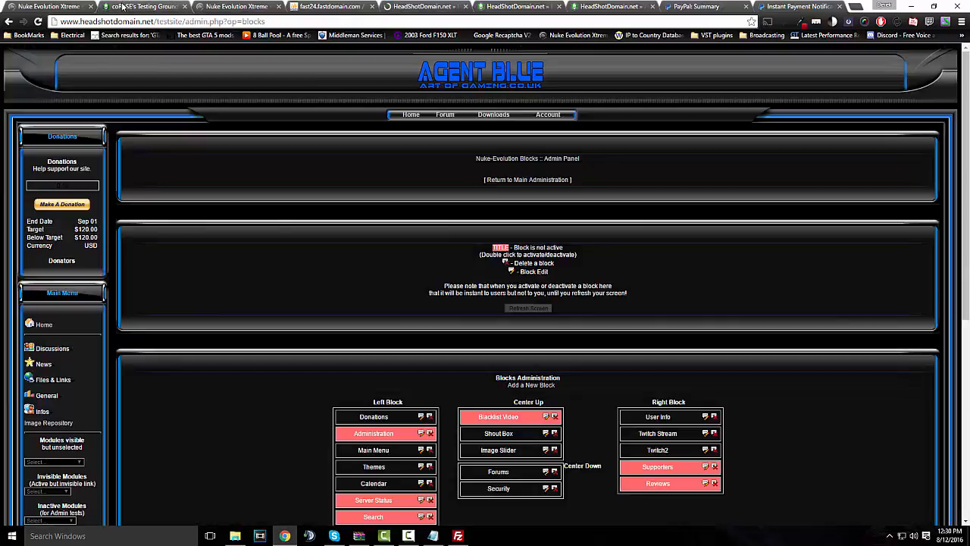
click(448, 6)
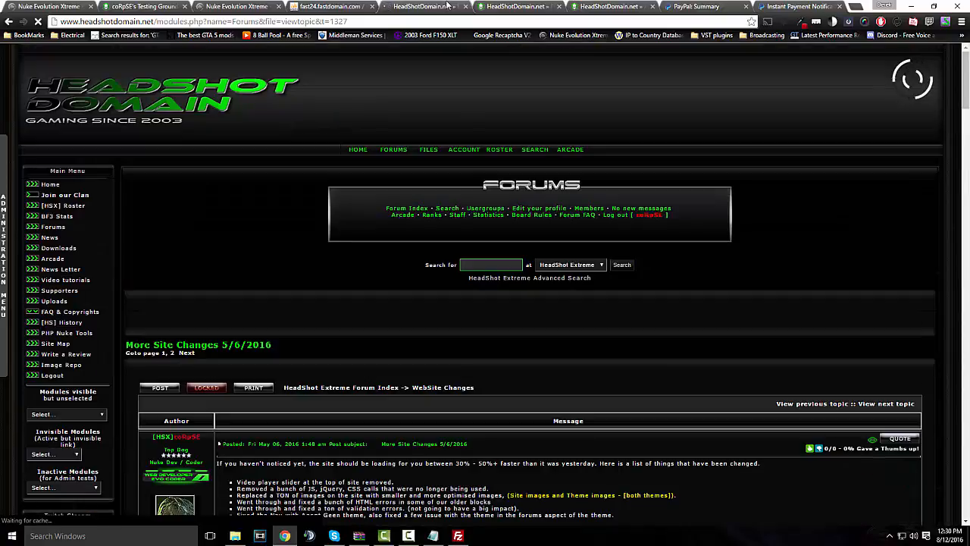
scroll(219, 140, down, 3)
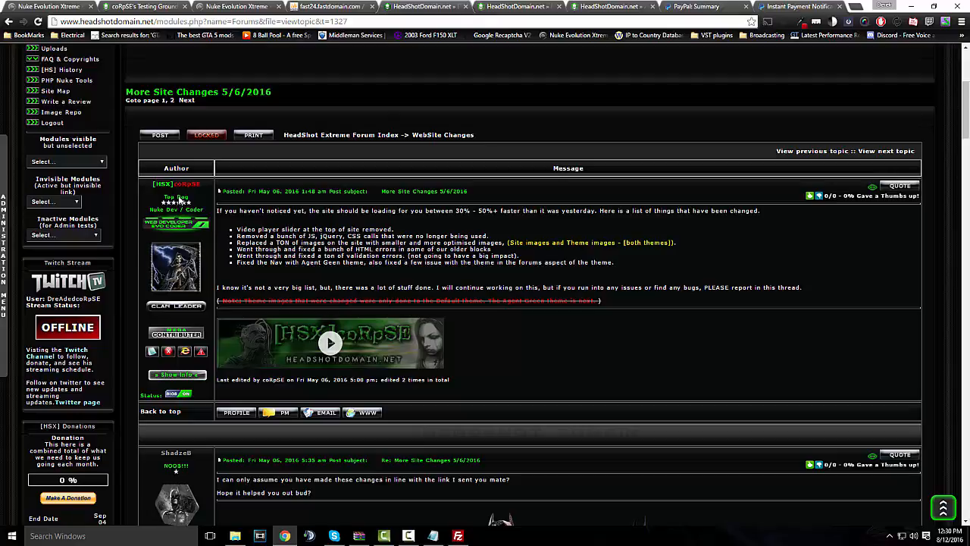
scroll(182, 281, down, 1)
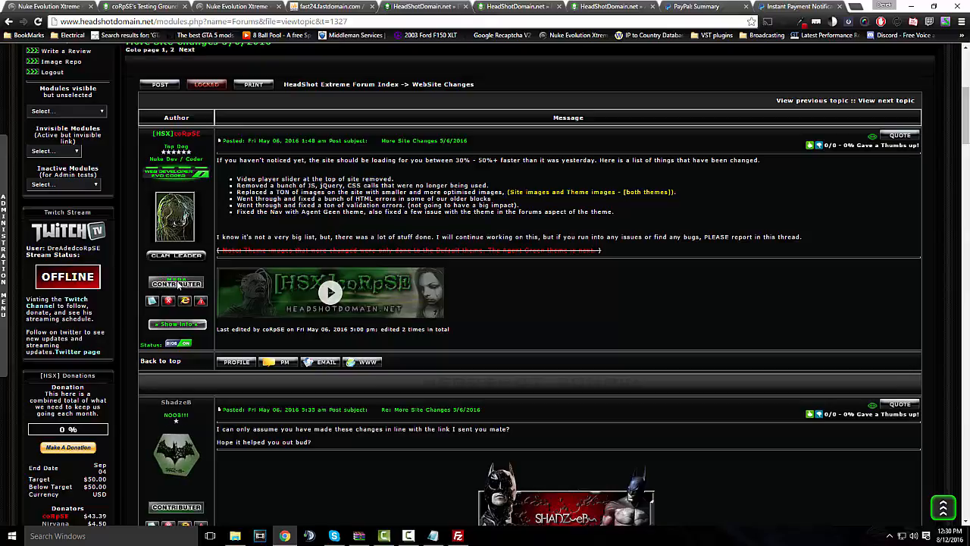
mouse_move(178, 283)
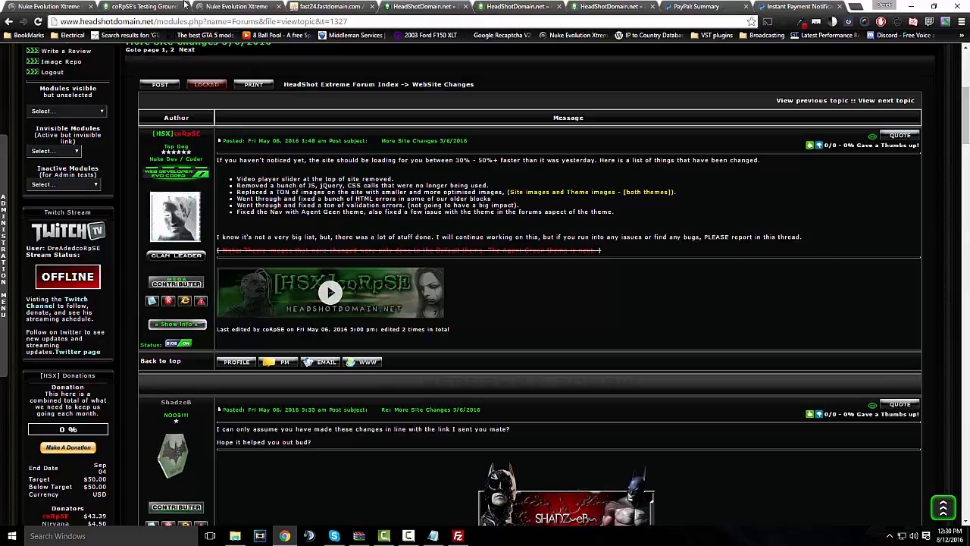
Examine the User's Donations section in the topic author's profile on the main site
click(127, 6)
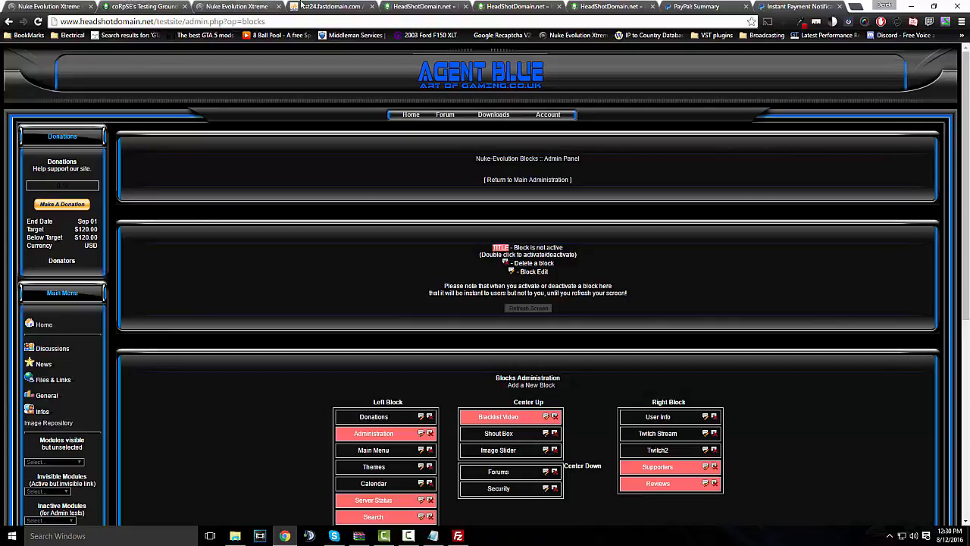
click(428, 11)
click(493, 7)
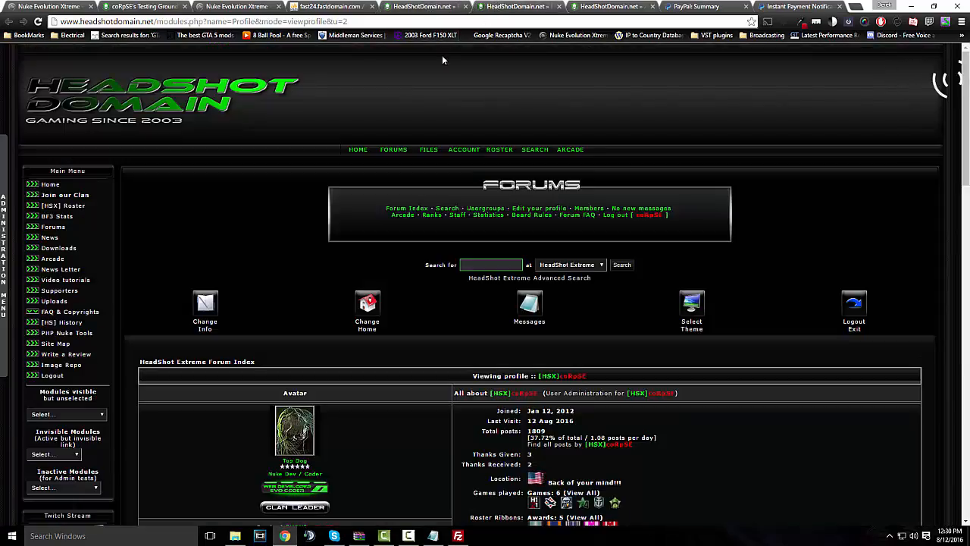
scroll(307, 201, down, 8)
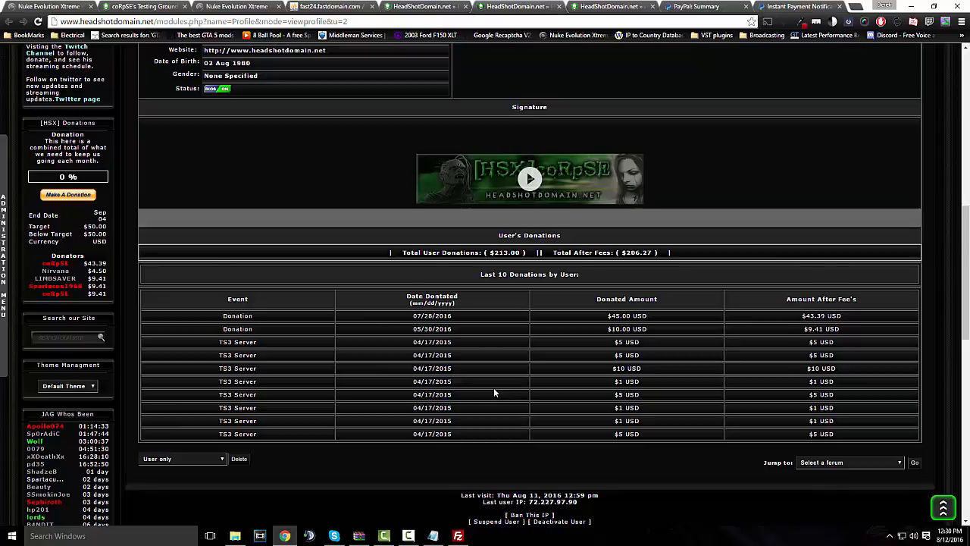
scroll(493, 387, down, 2)
scroll(492, 387, up, 2)
scroll(758, 364, down, 2)
scroll(718, 380, up, 5)
scroll(567, 376, up, 3)
scroll(381, 340, down, 6)
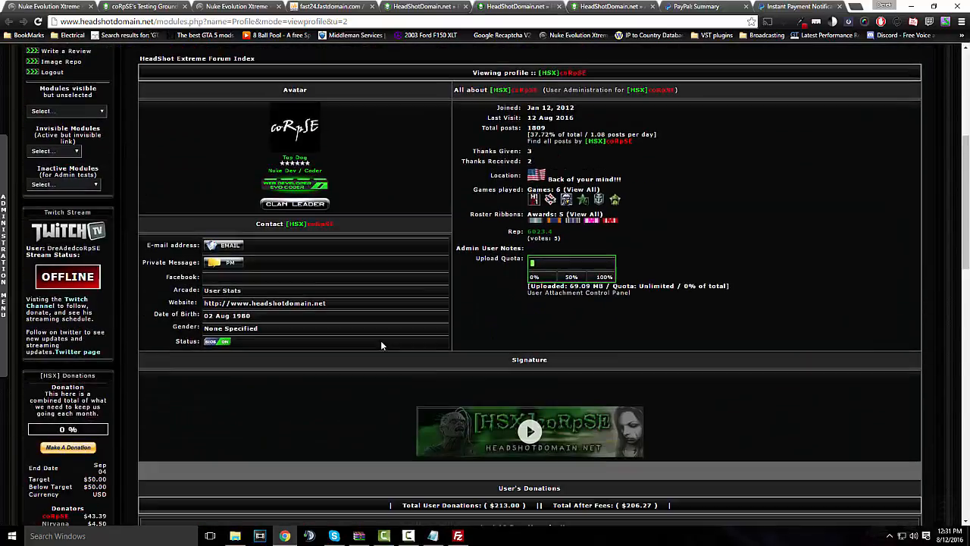
scroll(260, 346, down, 1)
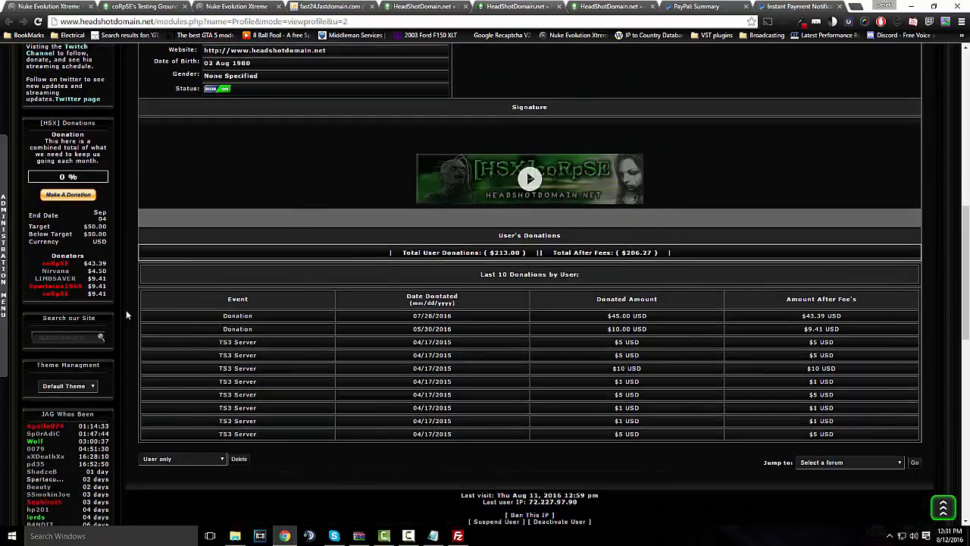
Open the profile of the third donor listed in the donations block and review that member's donation history
click(53, 280)
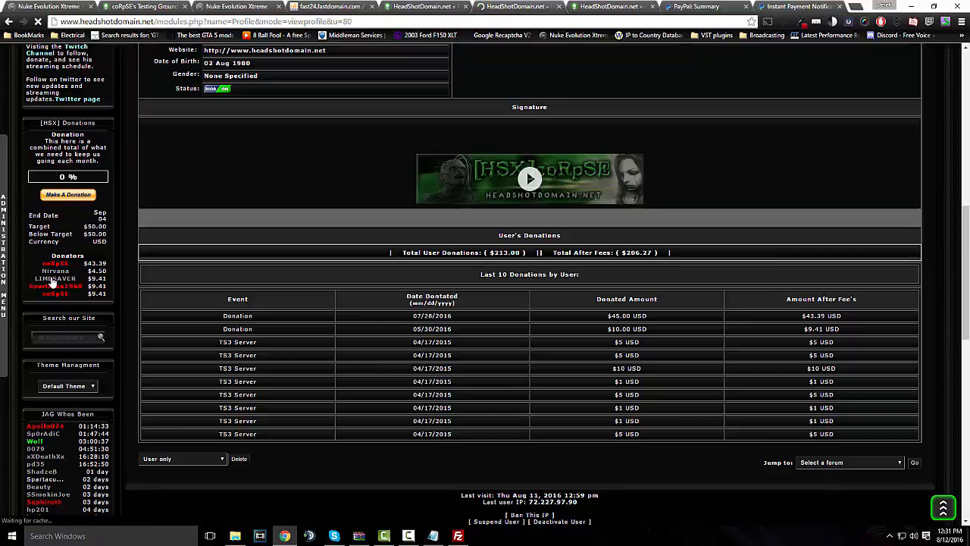
scroll(436, 242, down, 3)
scroll(437, 242, down, 3)
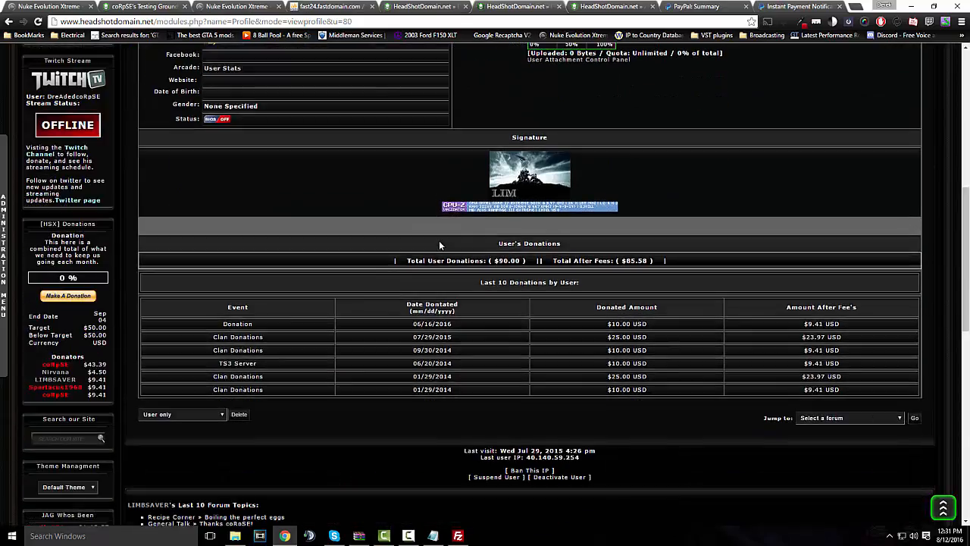
scroll(426, 246, down, 1)
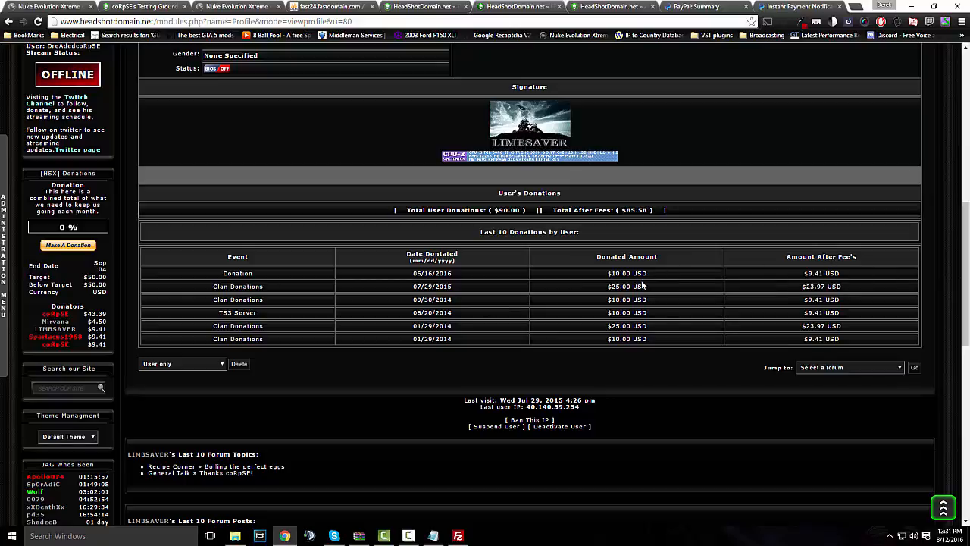
scroll(641, 284, up, 1)
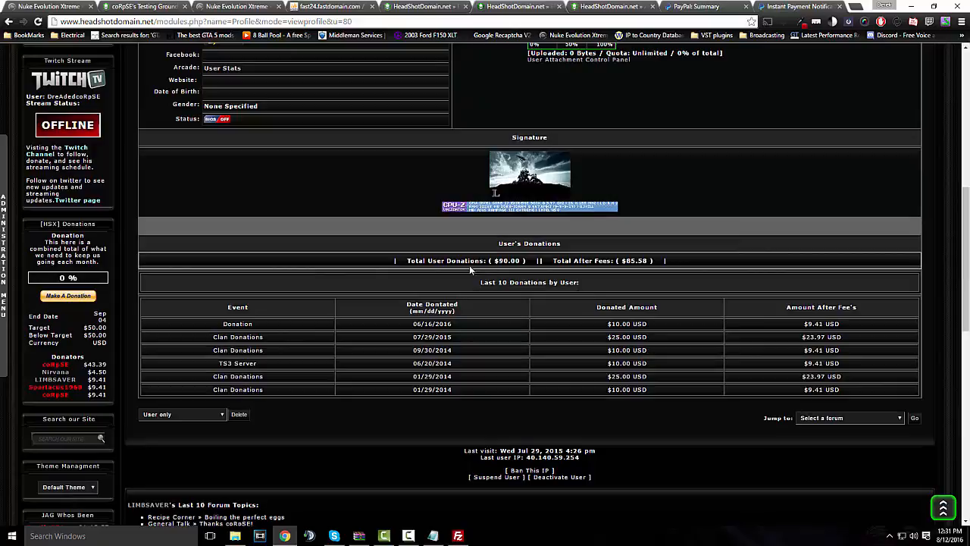
scroll(725, 291, up, 4)
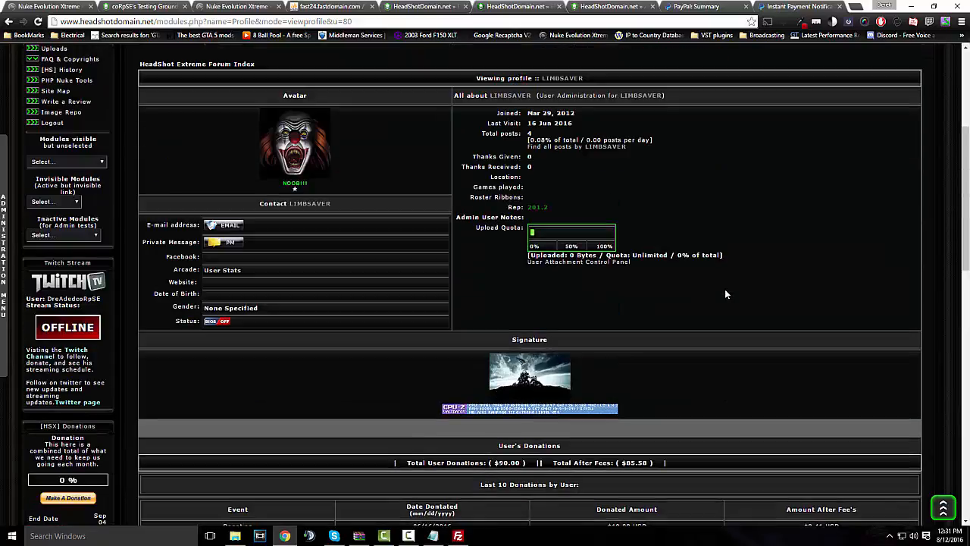
scroll(726, 294, up, 3)
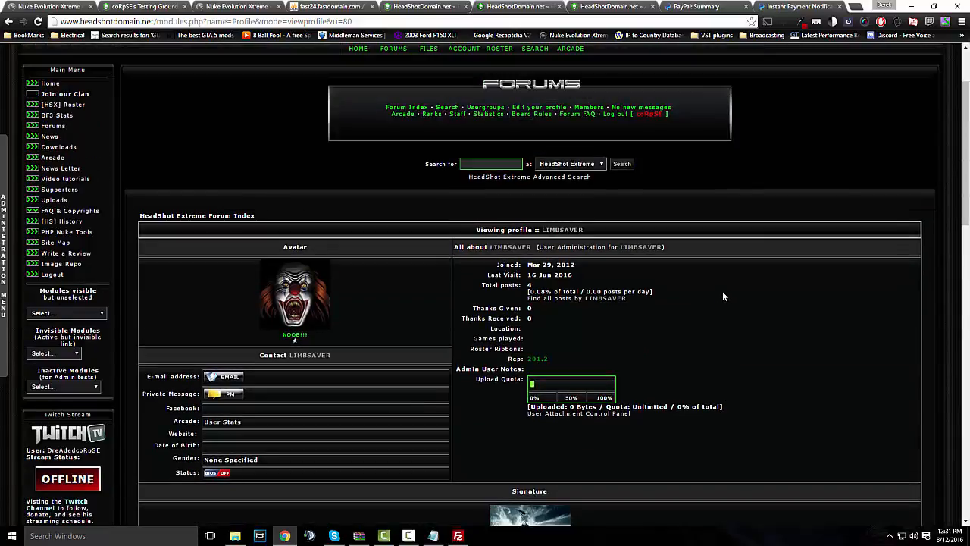
scroll(722, 295, down, 2)
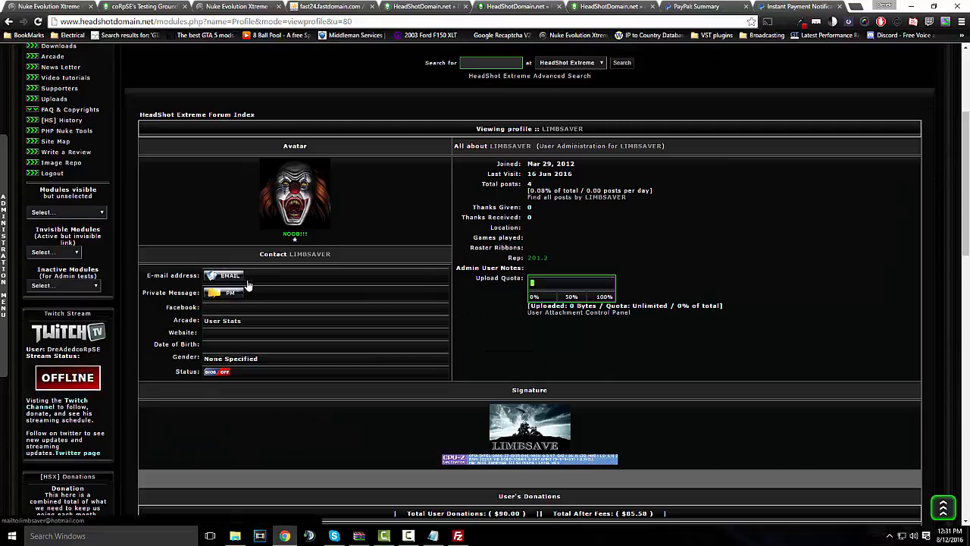
Find all posts by this donor and open the newest Boiling the perfect eggs reply to check the contributor badge
click(545, 198)
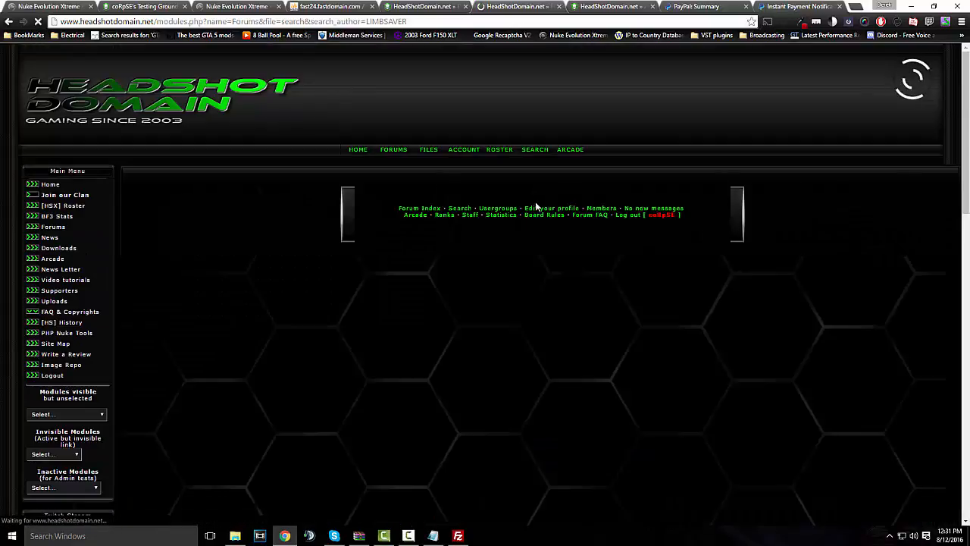
scroll(288, 247, down, 3)
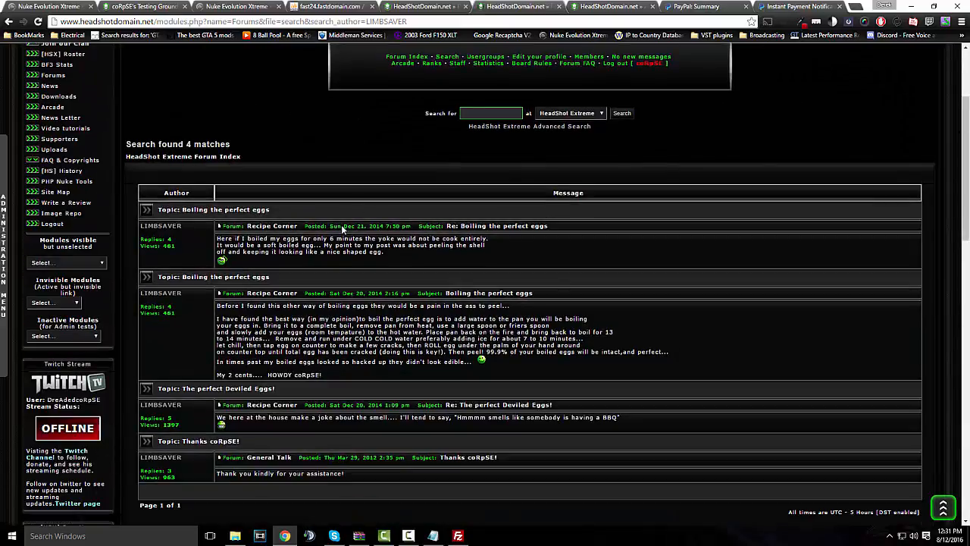
click(510, 226)
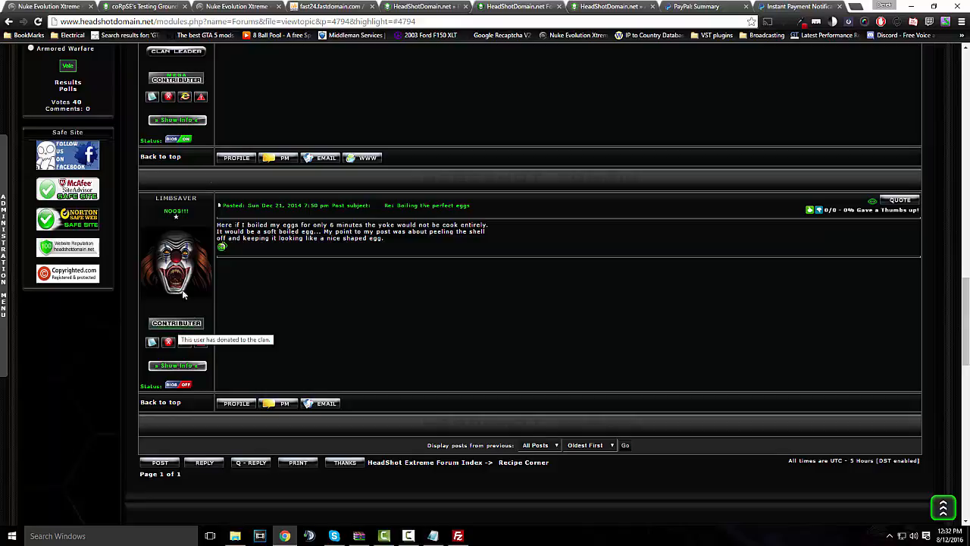
Return to the Donations Xtreme release topic and look through its PayPal account setup instructions and the replies
click(256, 6)
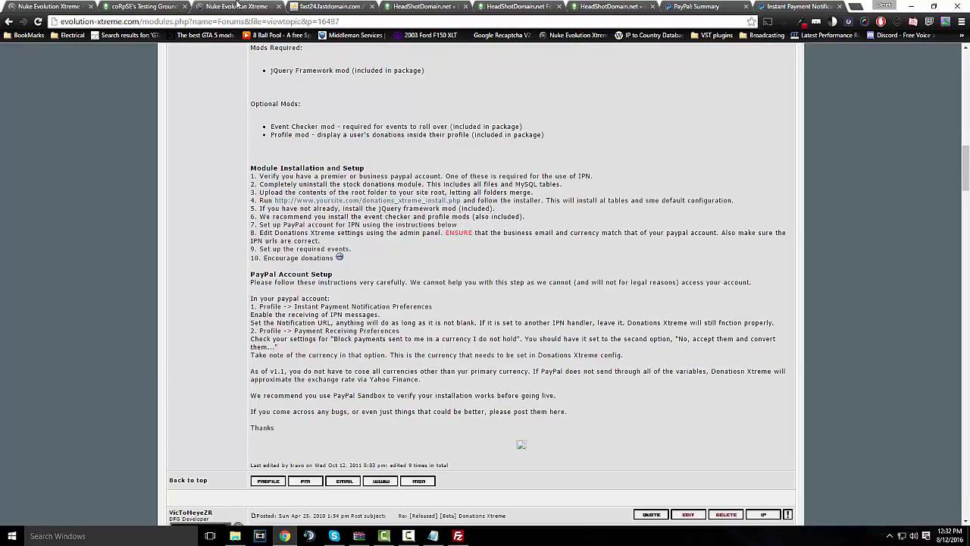
click(130, 6)
click(535, 6)
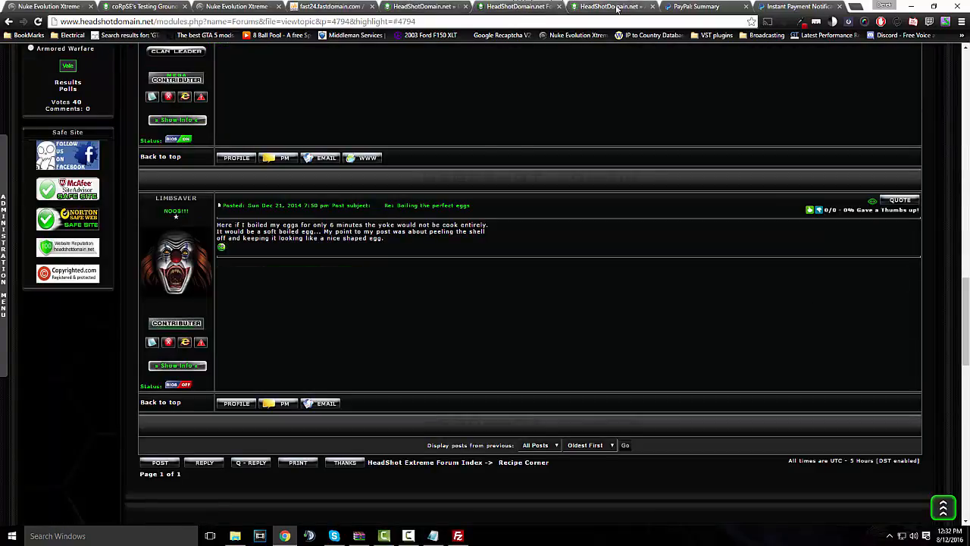
click(612, 7)
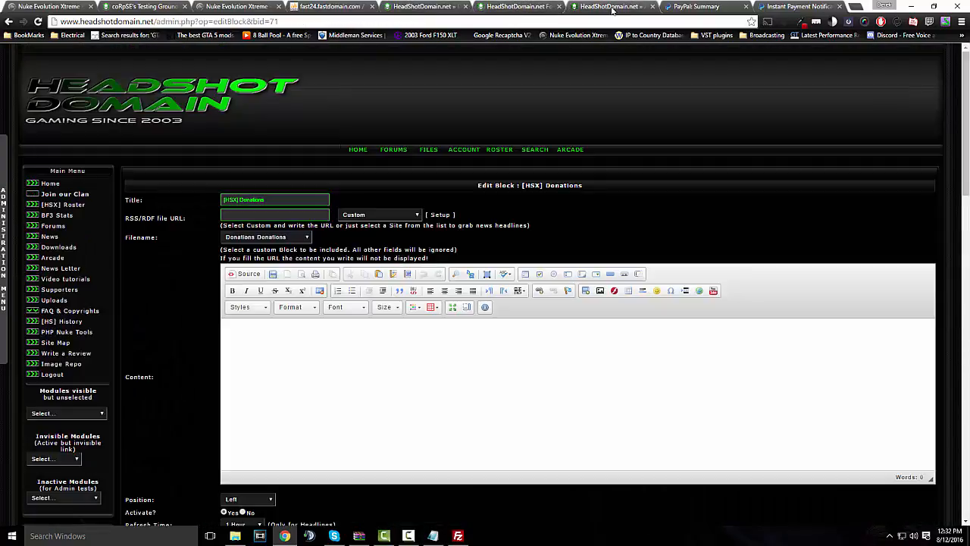
click(515, 6)
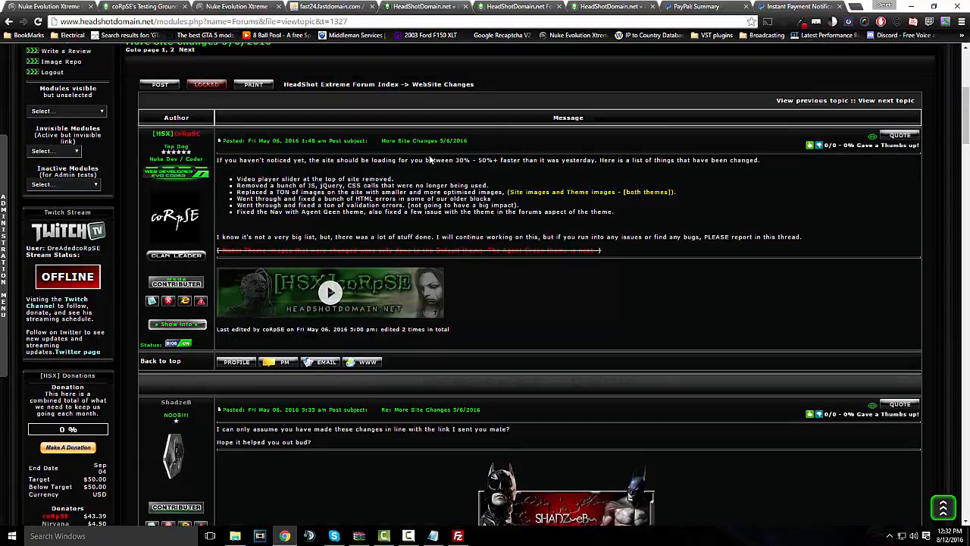
click(612, 6)
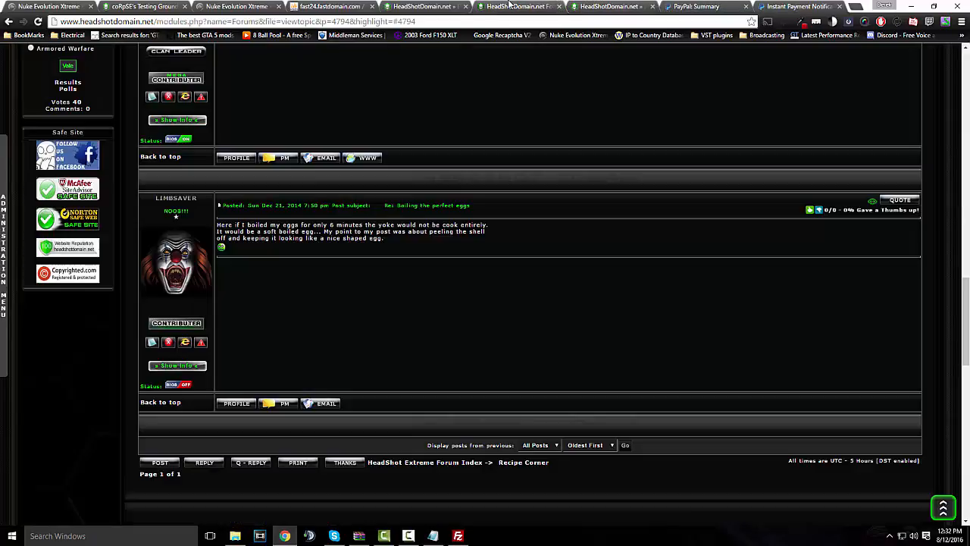
click(516, 6)
click(224, 7)
scroll(304, 115, down, 3)
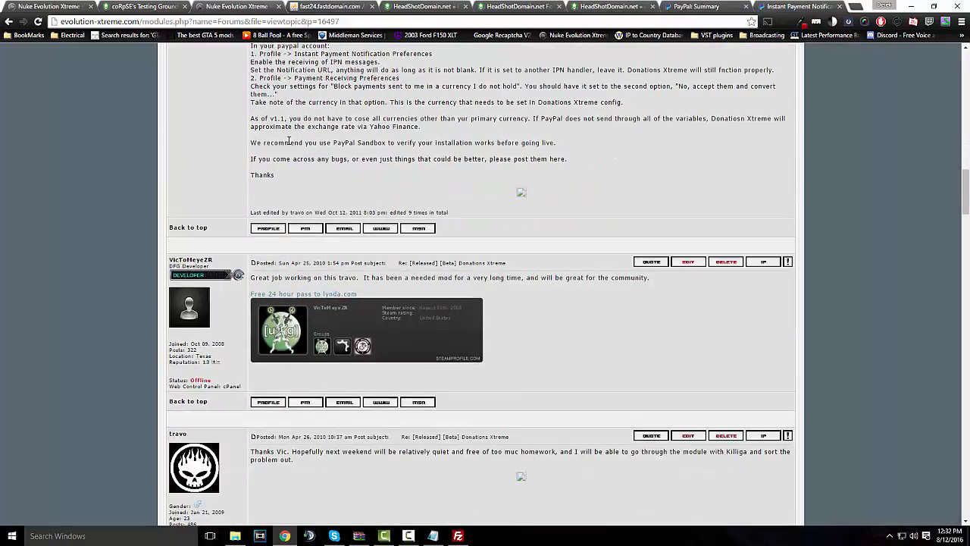
Open the last page of the Donations Xtreme v1.1 release topic and read its closing replies
scroll(293, 140, up, 12)
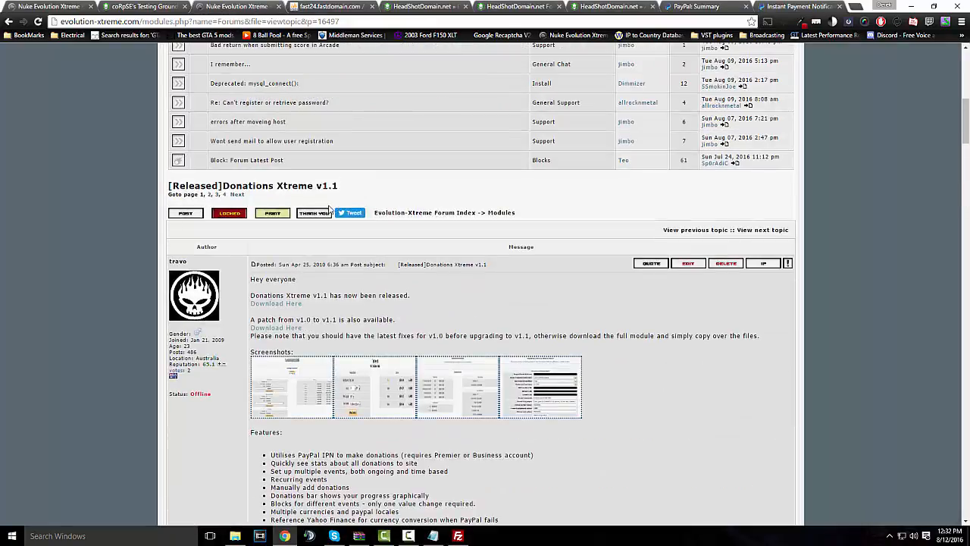
click(224, 196)
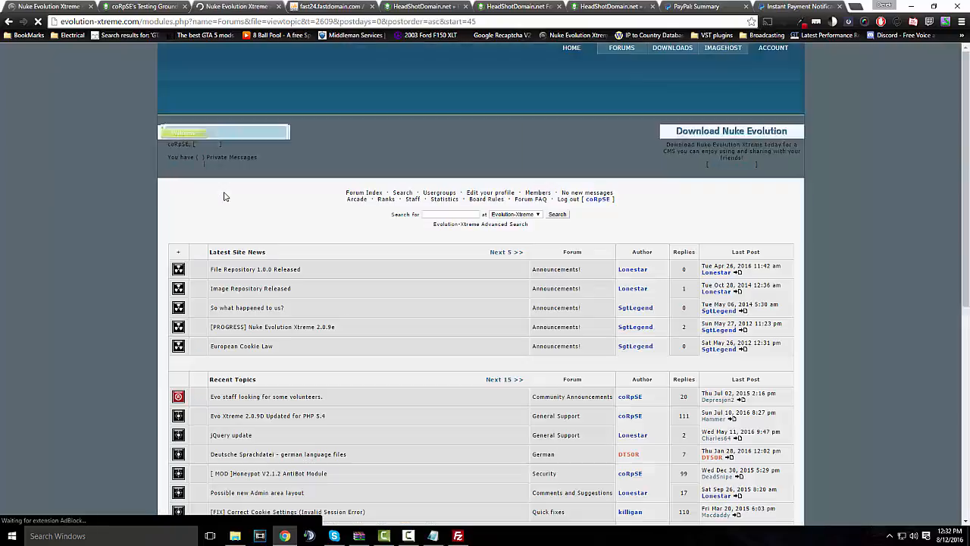
scroll(224, 198, down, 20)
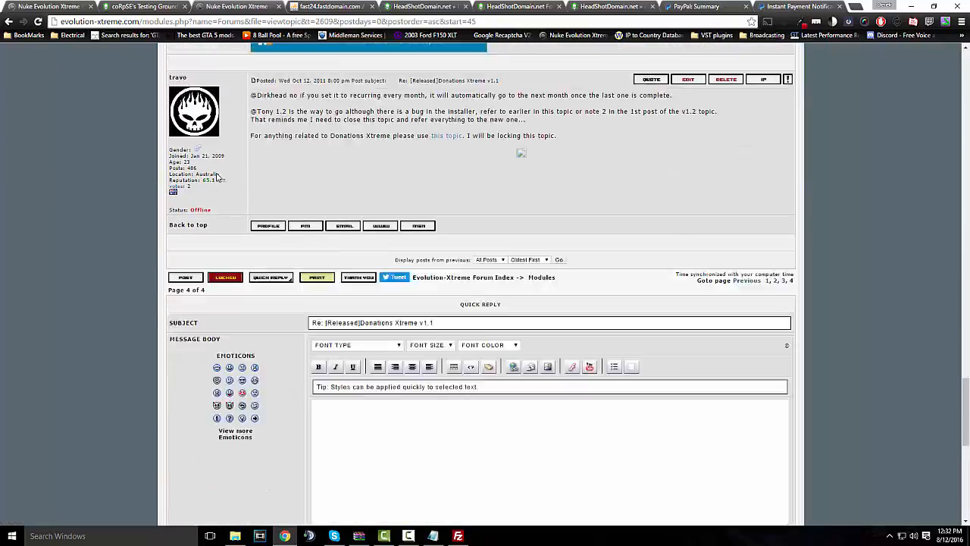
scroll(218, 177, up, 10)
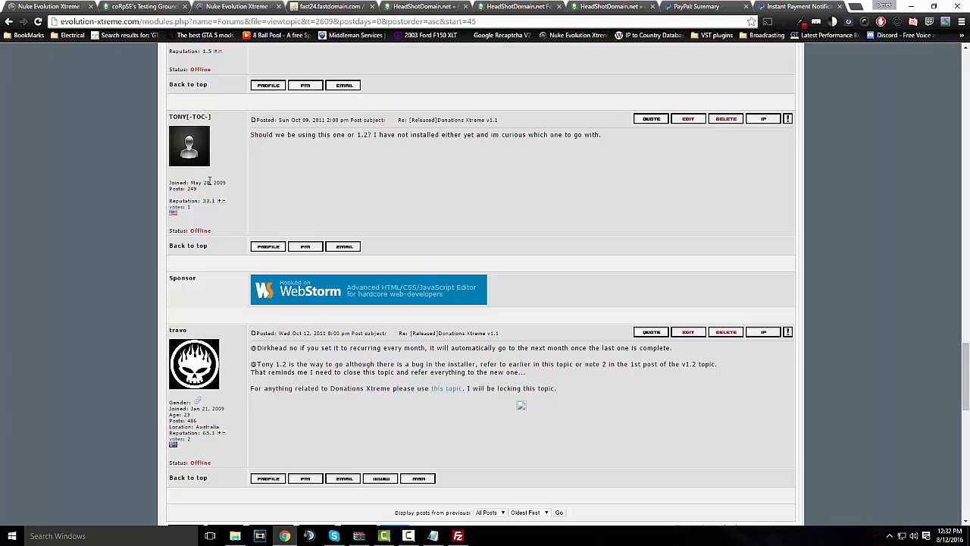
scroll(220, 188, up, 20)
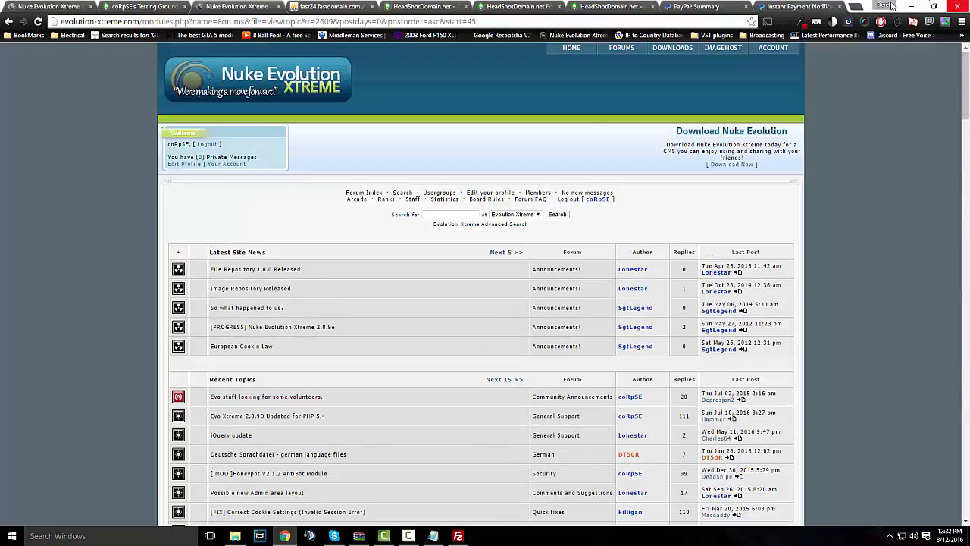
scroll(541, 135, down, 2)
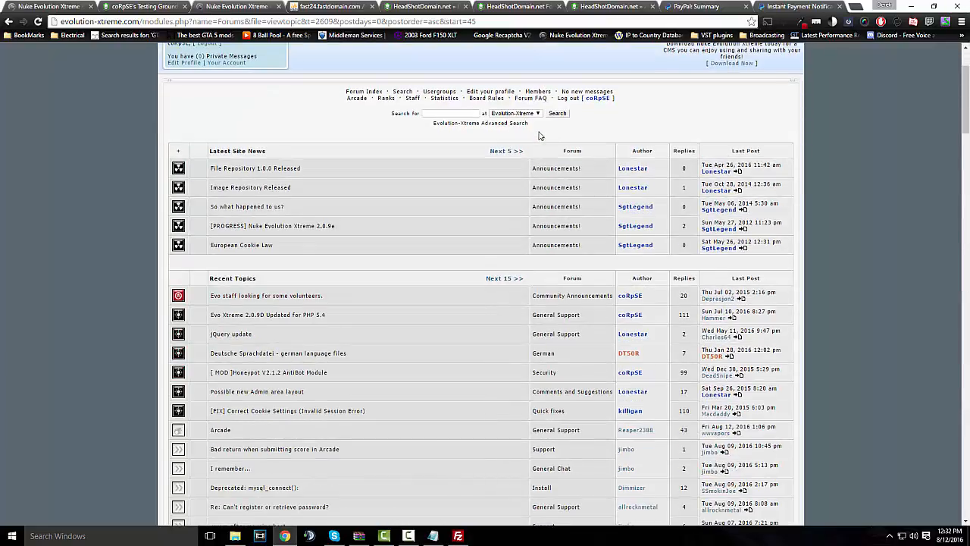
Search the Evolution-Xtreme forums for the keyword Donations, limiting the author to your own username
click(402, 92)
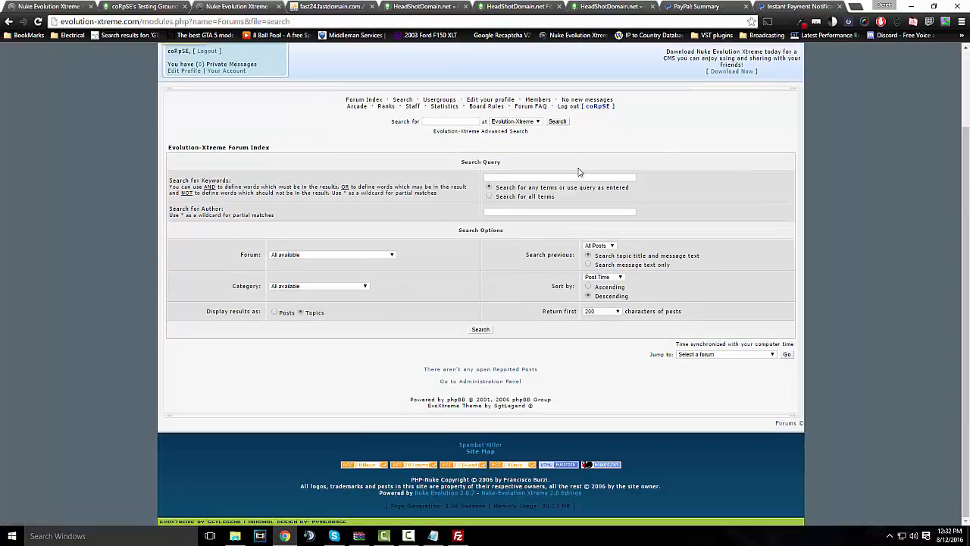
click(573, 177)
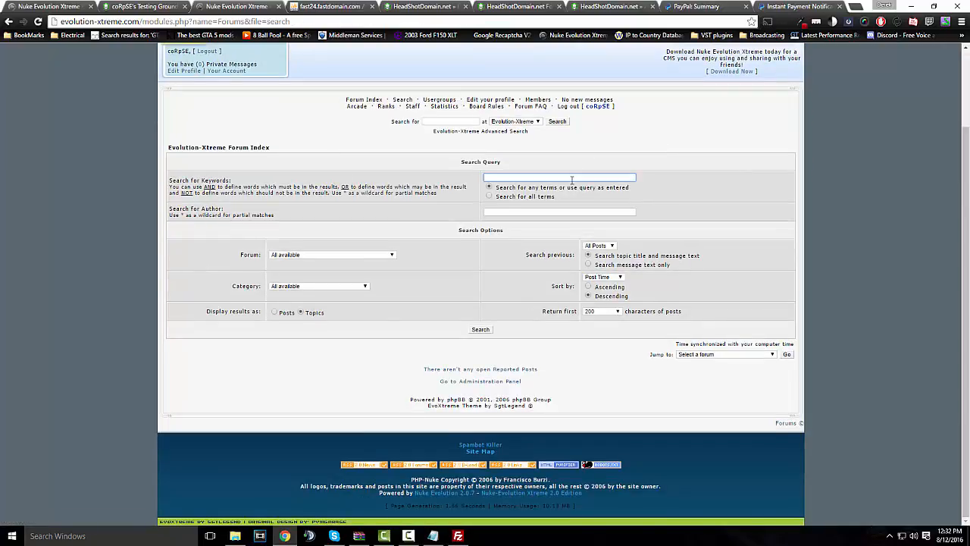
text(Donat)
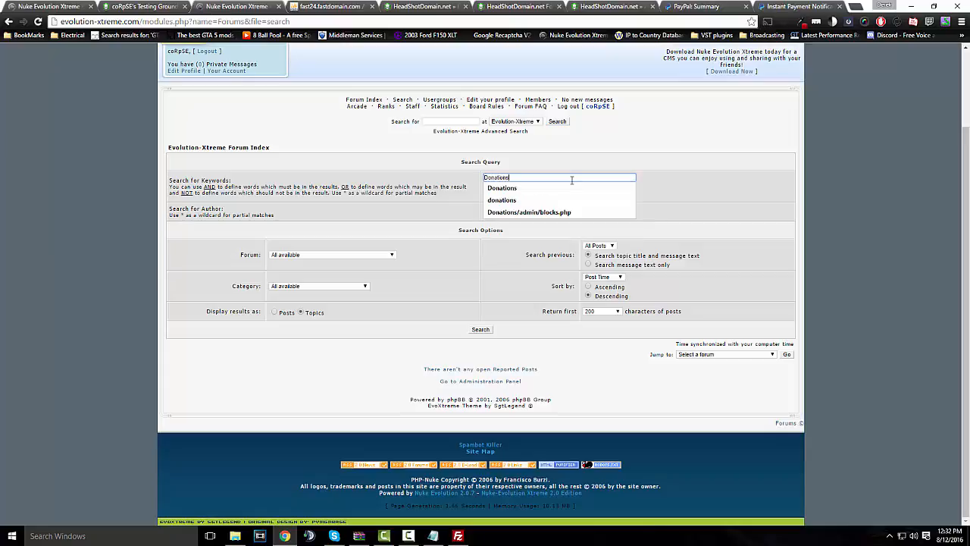
text(ions)
key(Tab)
key(Tab)
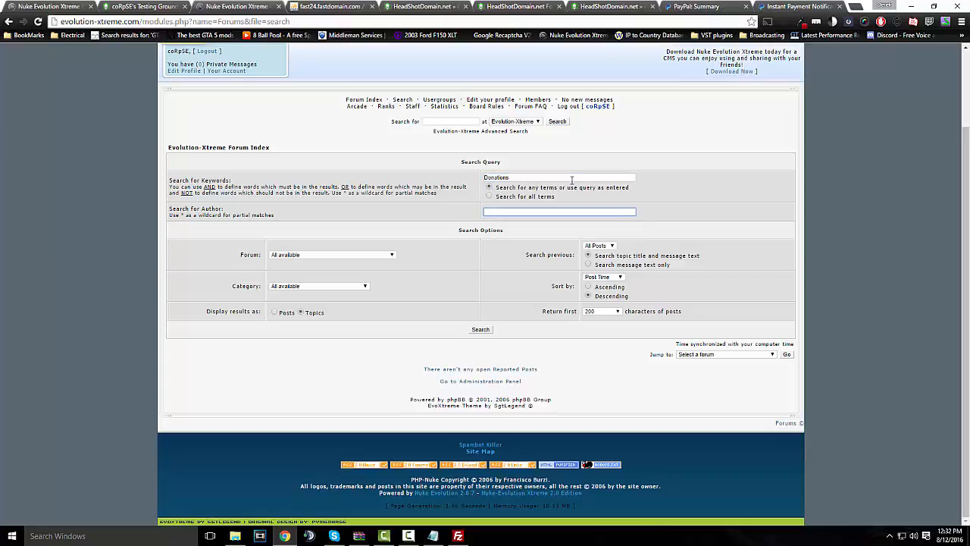
text(coRpSE)
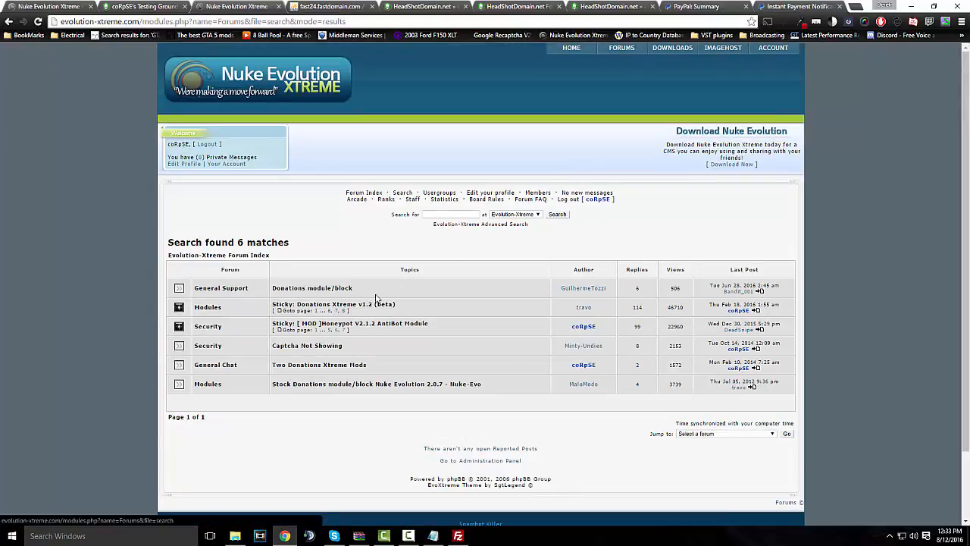
Open the Two Donations Xtreme Mods topic and read through the mod descriptions and the replies
scroll(377, 297, down, 1)
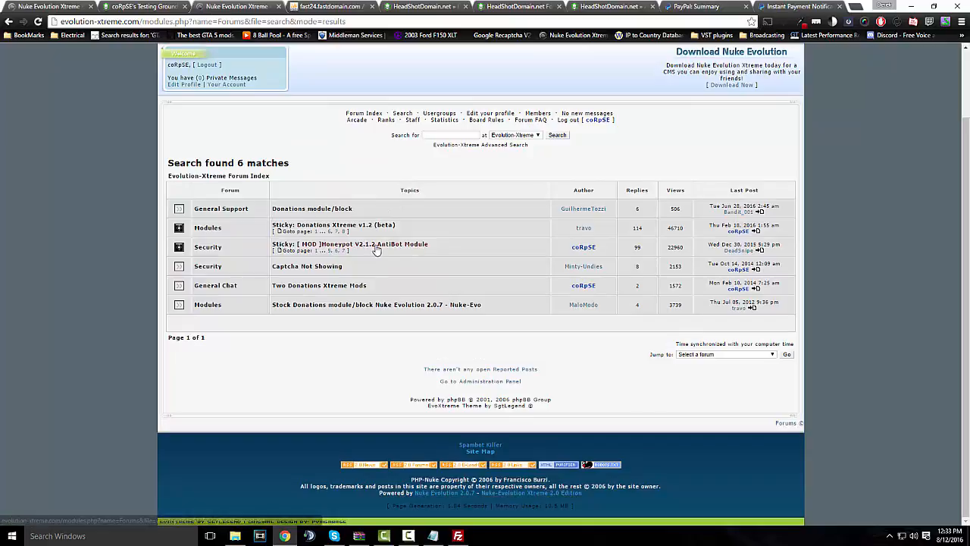
click(328, 288)
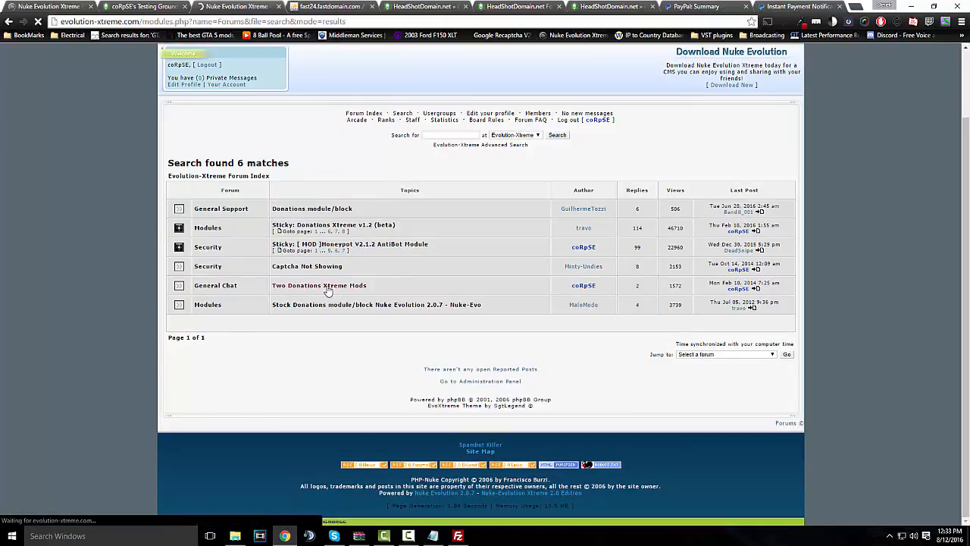
scroll(333, 282, down, 10)
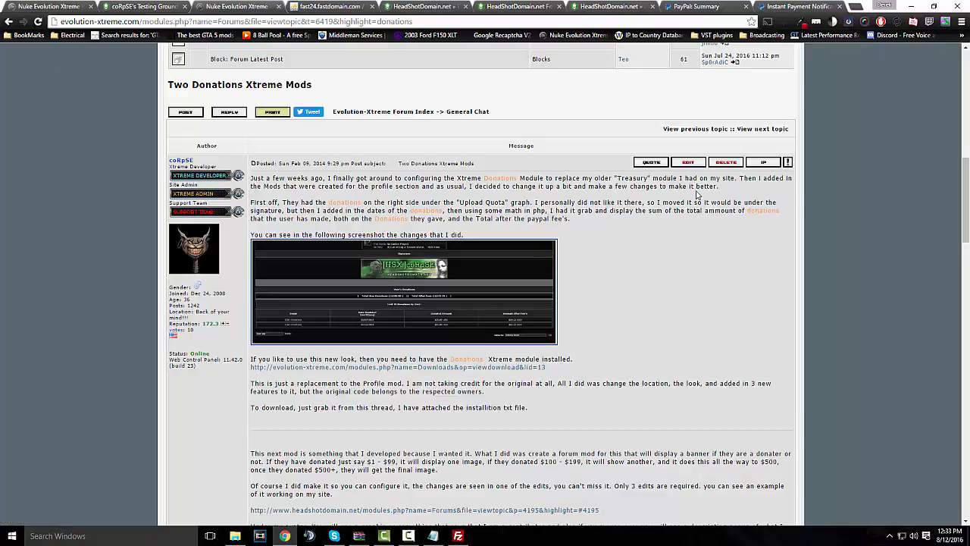
scroll(531, 211, down, 3)
scroll(518, 211, down, 3)
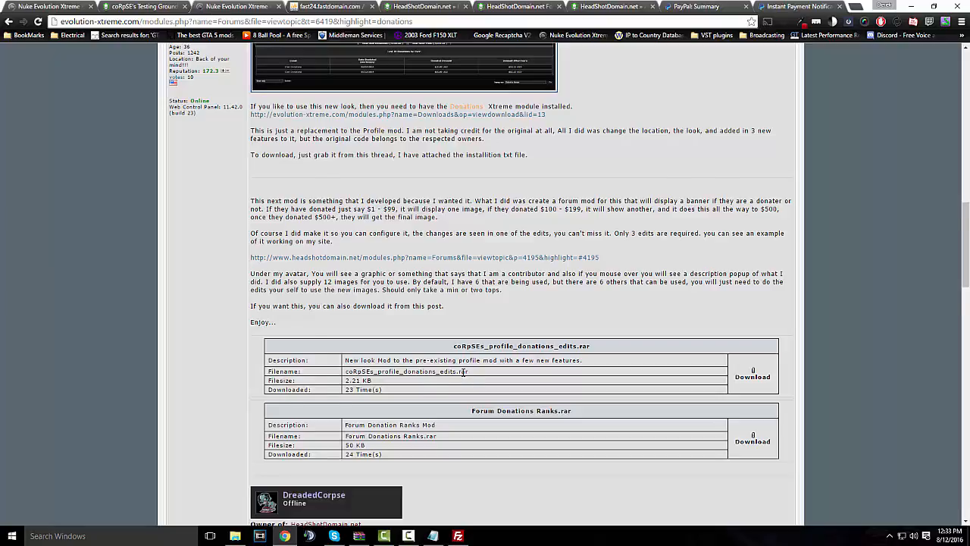
scroll(464, 372, down, 3)
scroll(468, 299, down, 4)
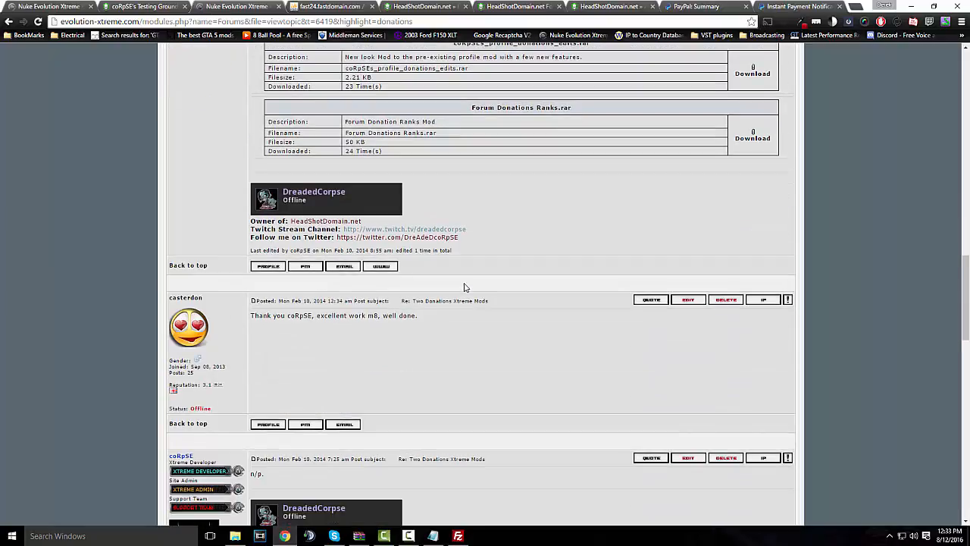
scroll(470, 286, down, 8)
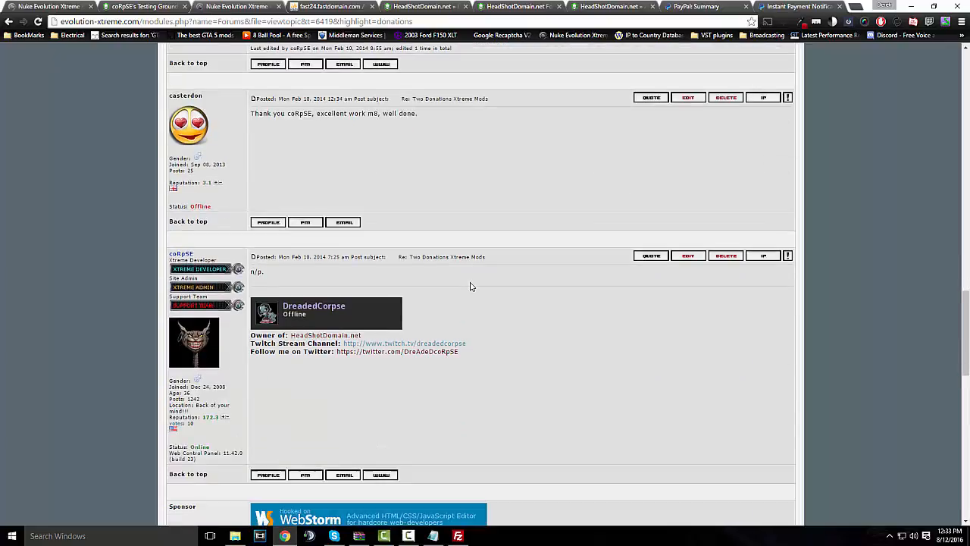
Examine the profile donations edits and Forum Donations Ranks attachments in the first post, along with their descriptions and screenshot
scroll(470, 286, up, 15)
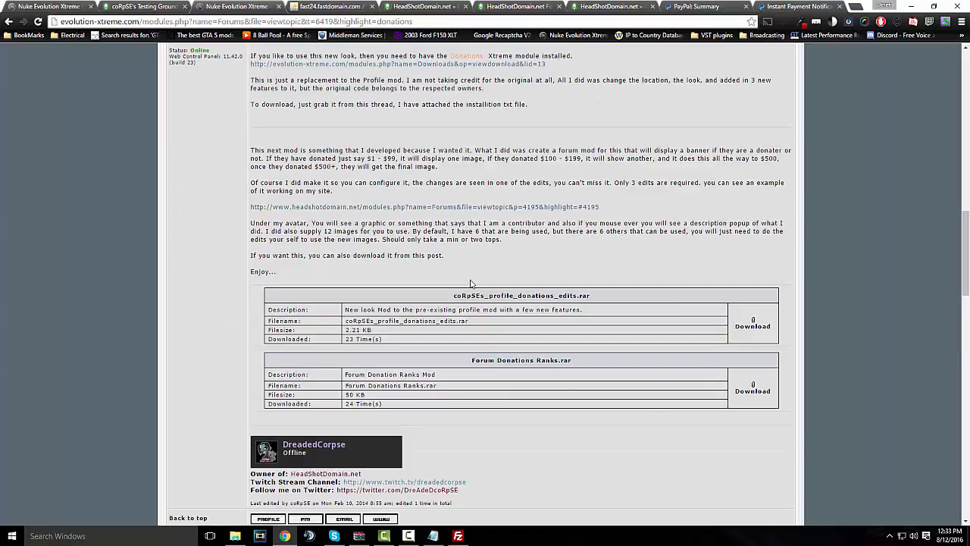
scroll(470, 284, up, 2)
scroll(470, 284, down, 10)
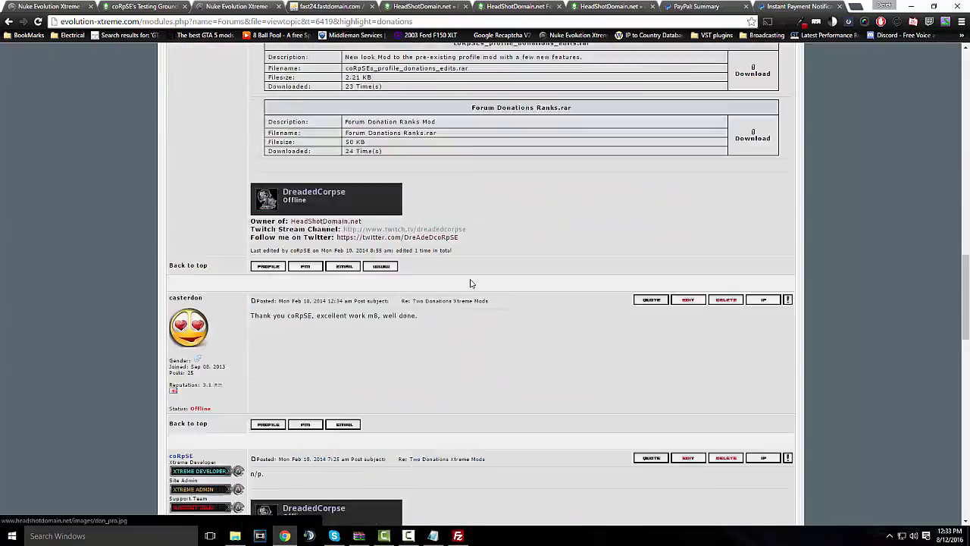
scroll(470, 283, up, 10)
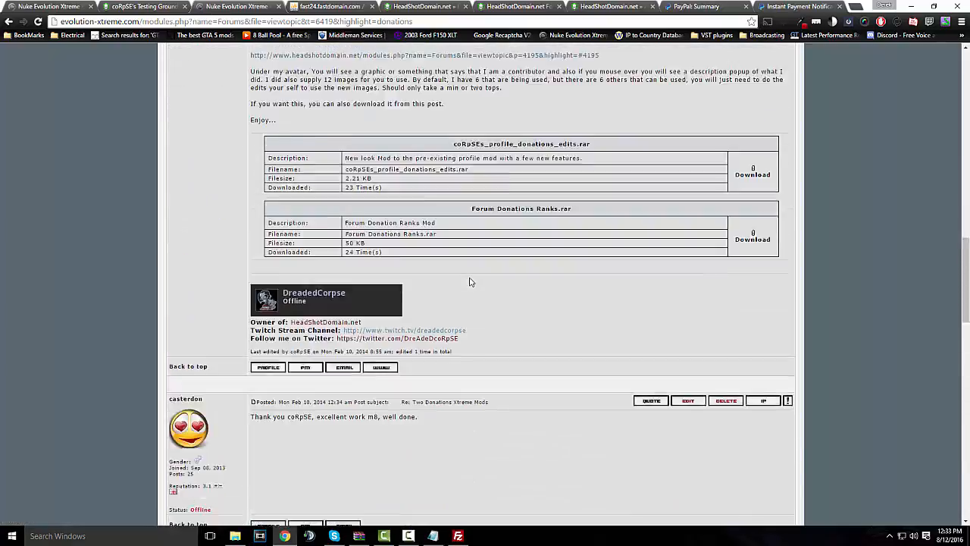
scroll(465, 275, up, 3)
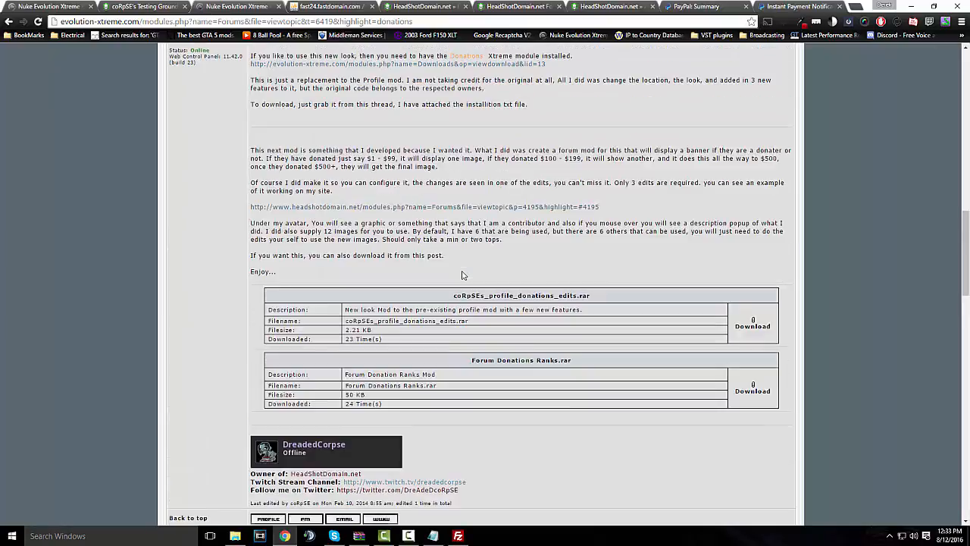
scroll(464, 273, down, 3)
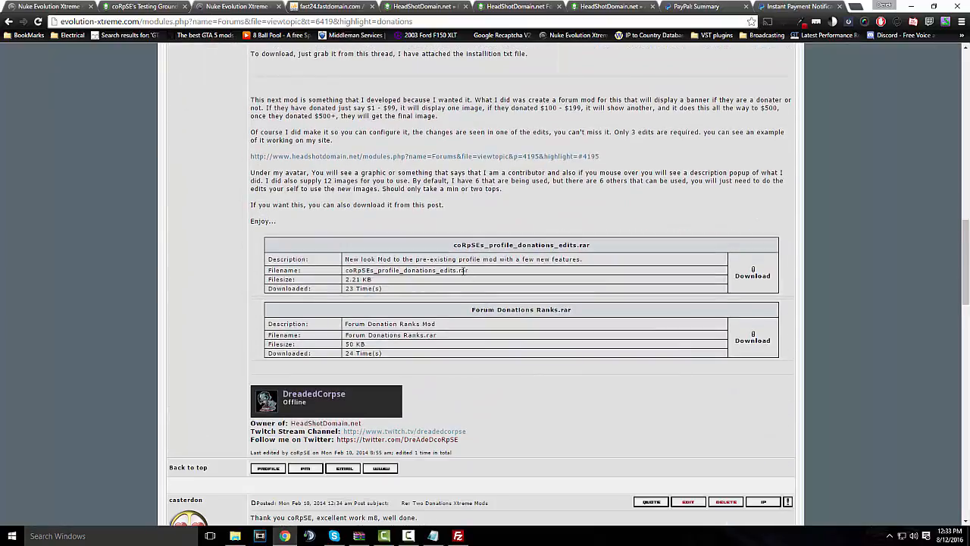
scroll(465, 273, up, 5)
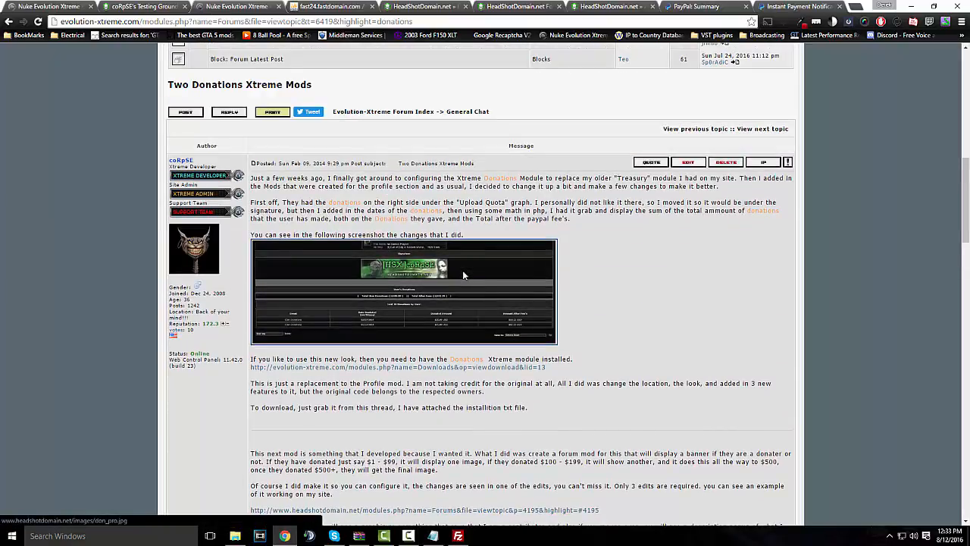
scroll(465, 275, up, 3)
scroll(465, 275, down, 4)
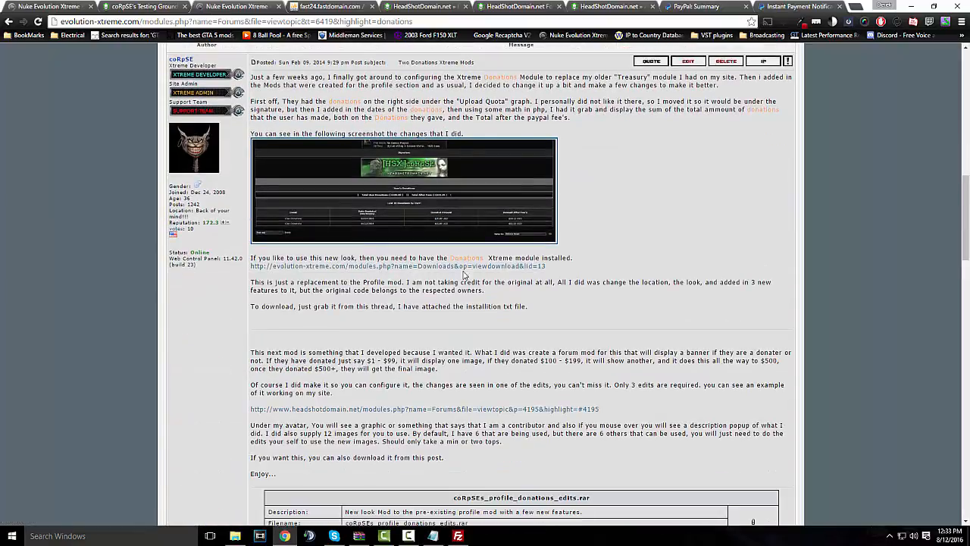
scroll(465, 274, down, 3)
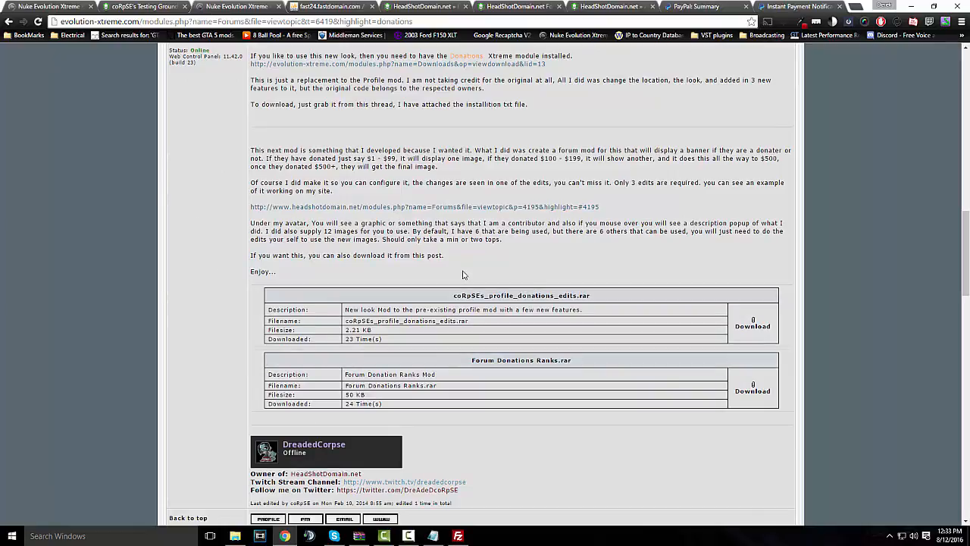
scroll(464, 275, up, 13)
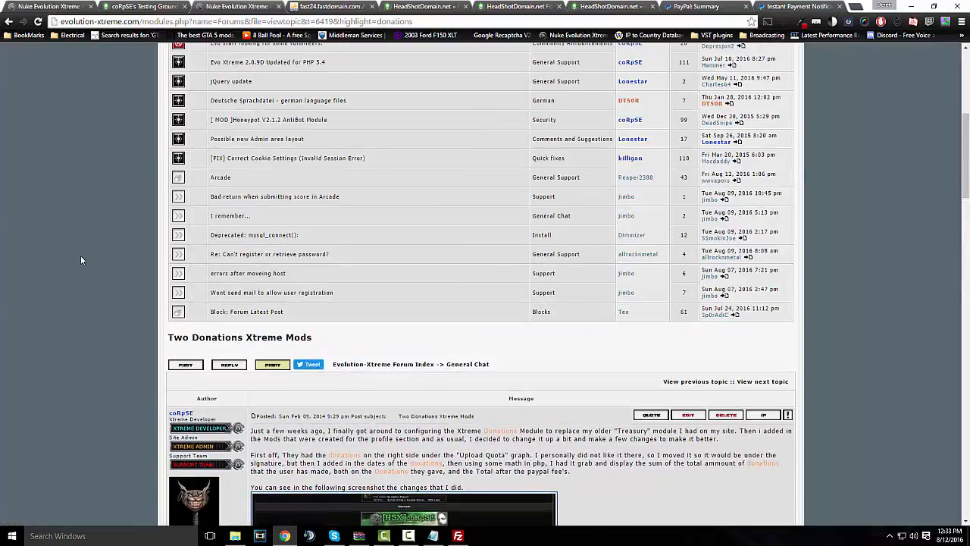
scroll(82, 260, up, 4)
scroll(522, 220, down, 6)
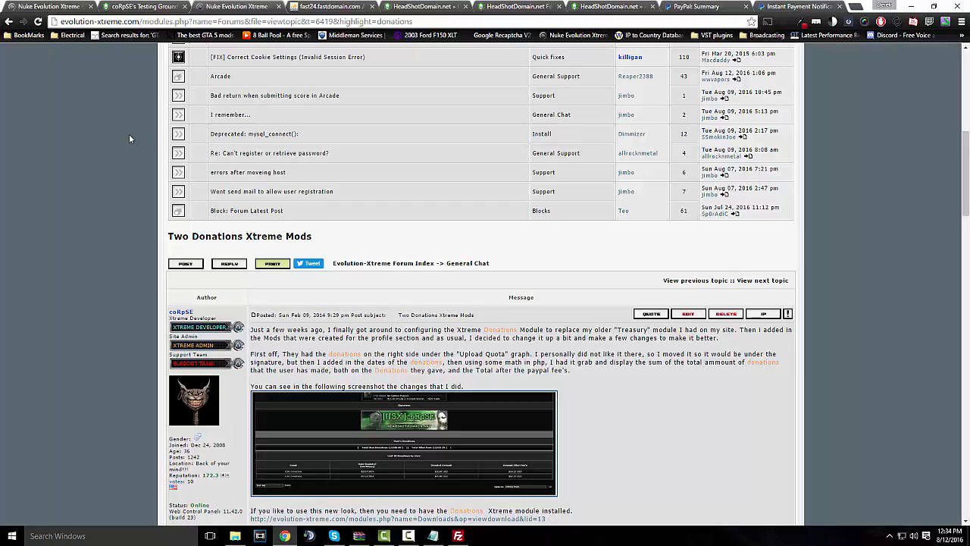
scroll(141, 134, up, 6)
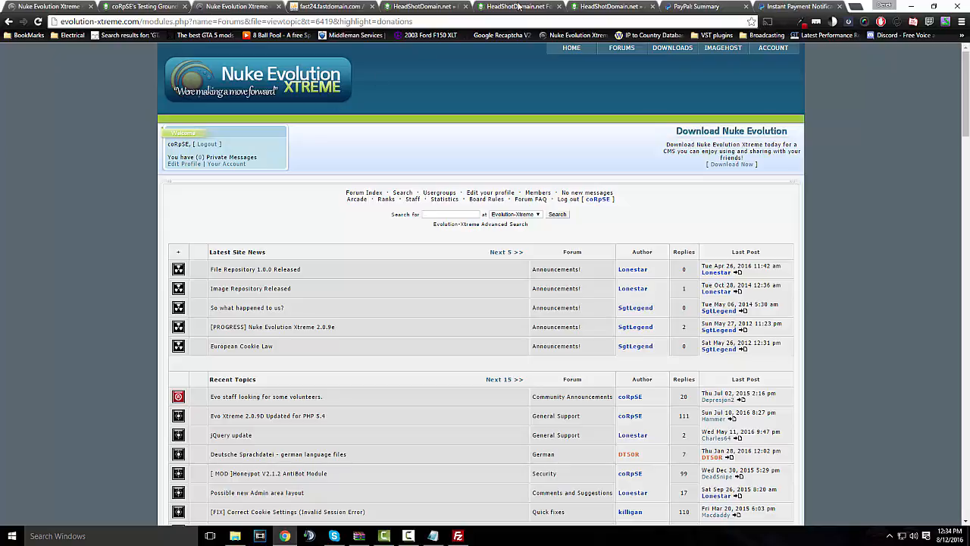
Open the Lonestar Modules site's forums in a new browser tab and view the recent topics
click(855, 6)
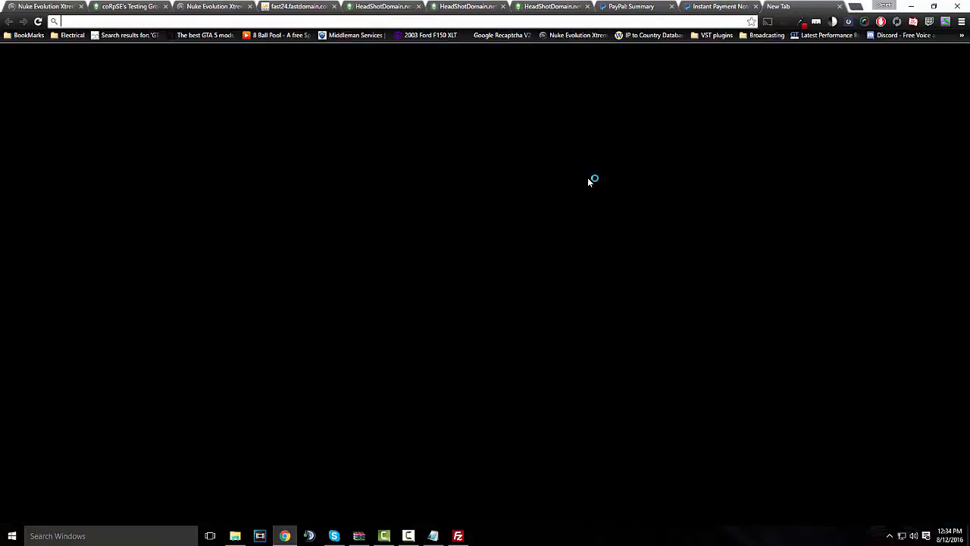
click(539, 226)
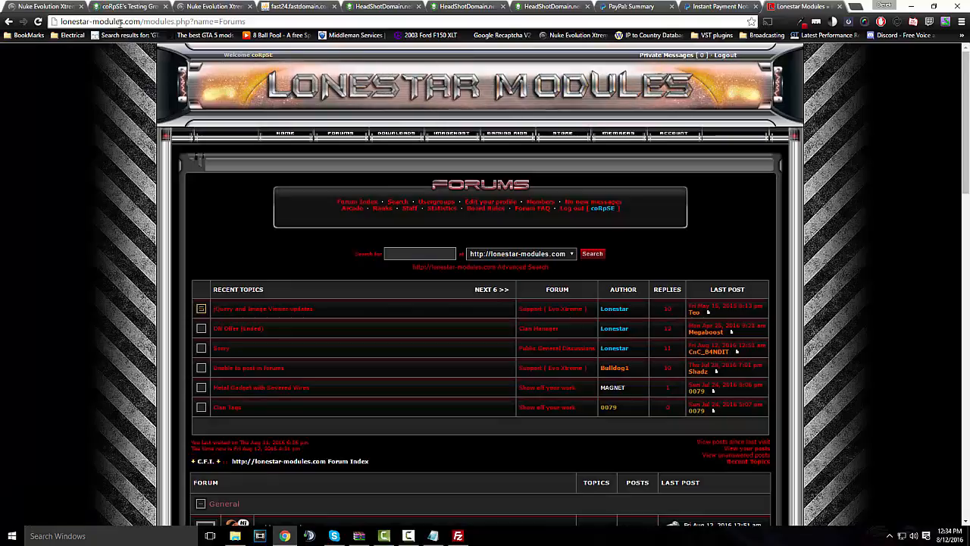
scroll(283, 133, down, 1)
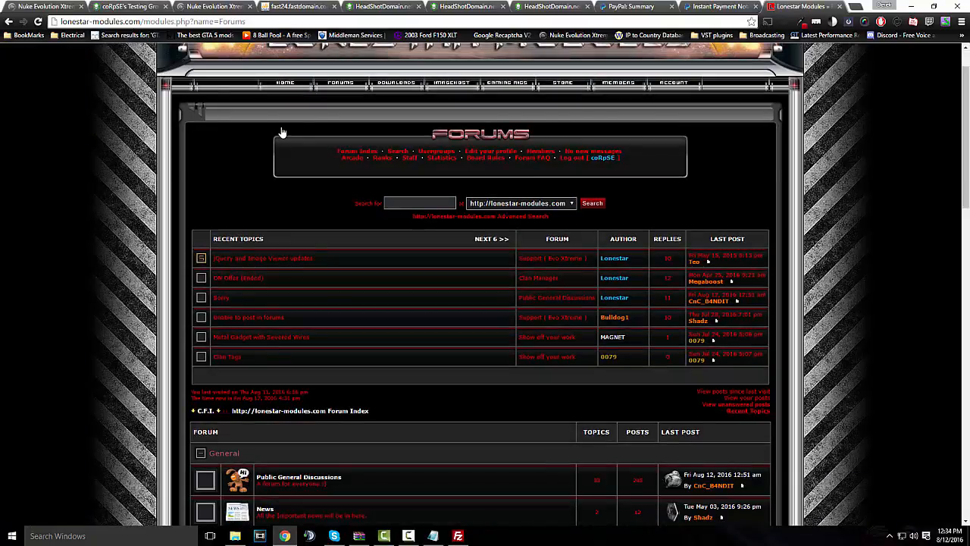
scroll(282, 132, up, 1)
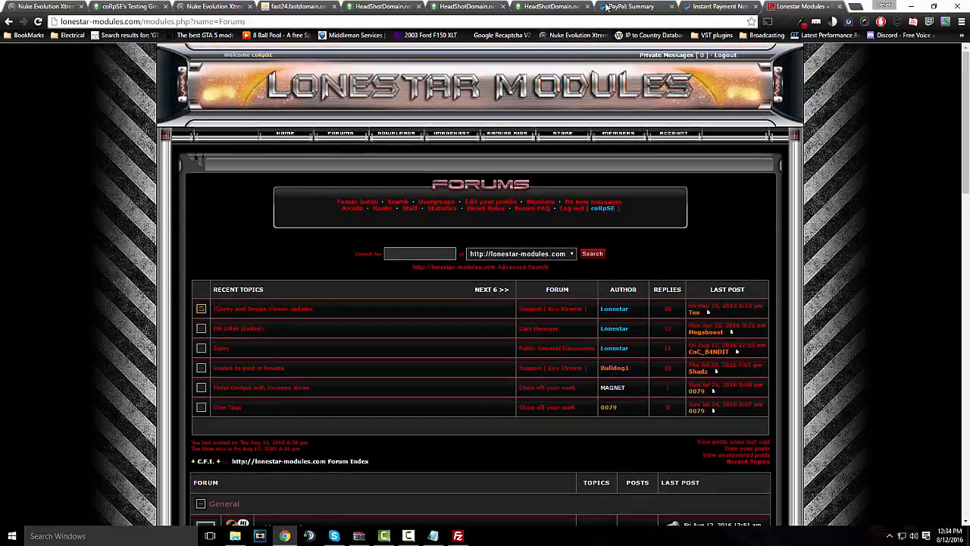
Go to the HeadShotDomain forums, open the Nuke Blocks / Modules Support section and look through its topics
click(486, 7)
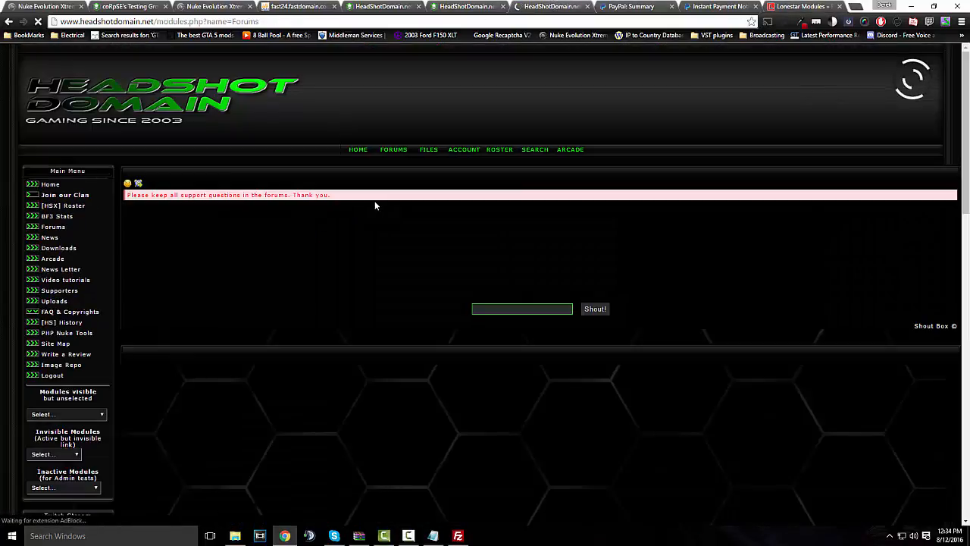
scroll(314, 227, down, 4)
scroll(315, 227, down, 6)
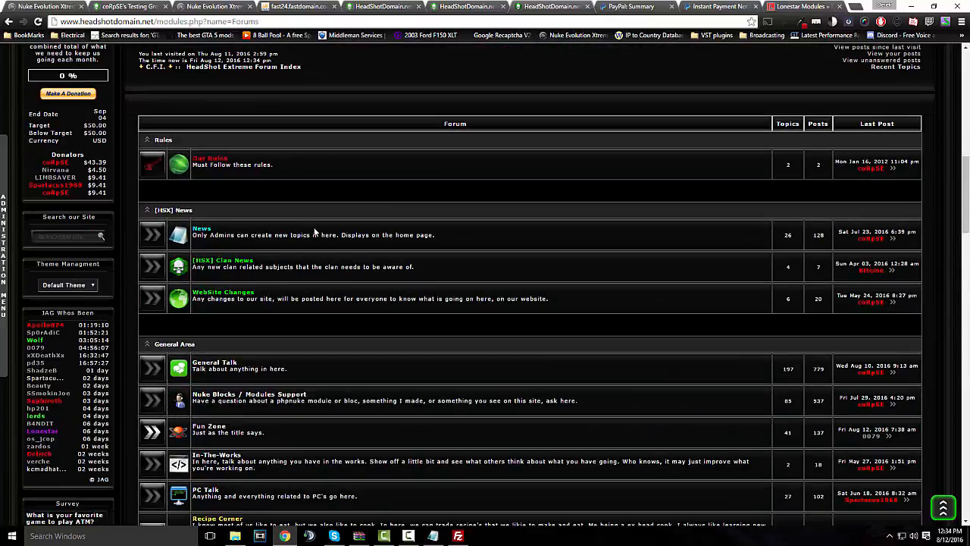
scroll(313, 228, down, 1)
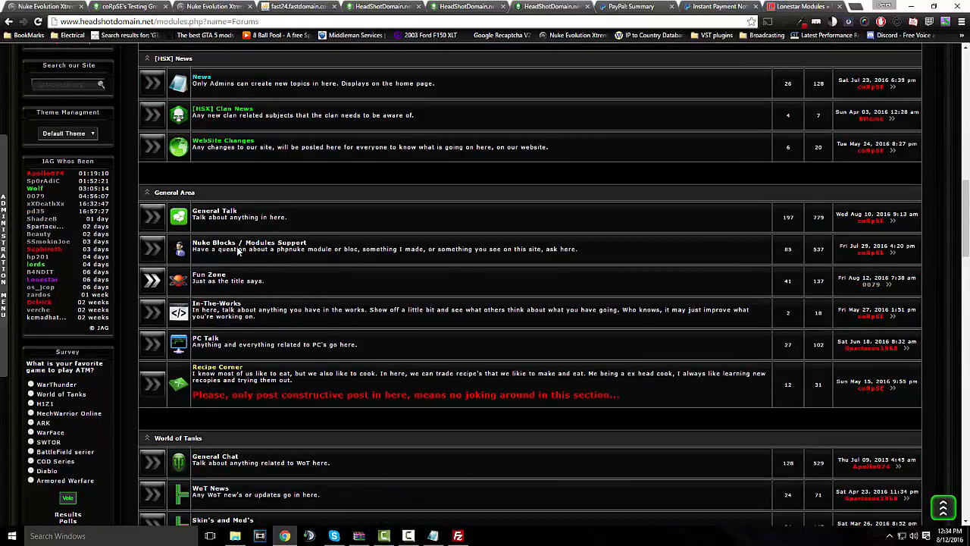
click(265, 244)
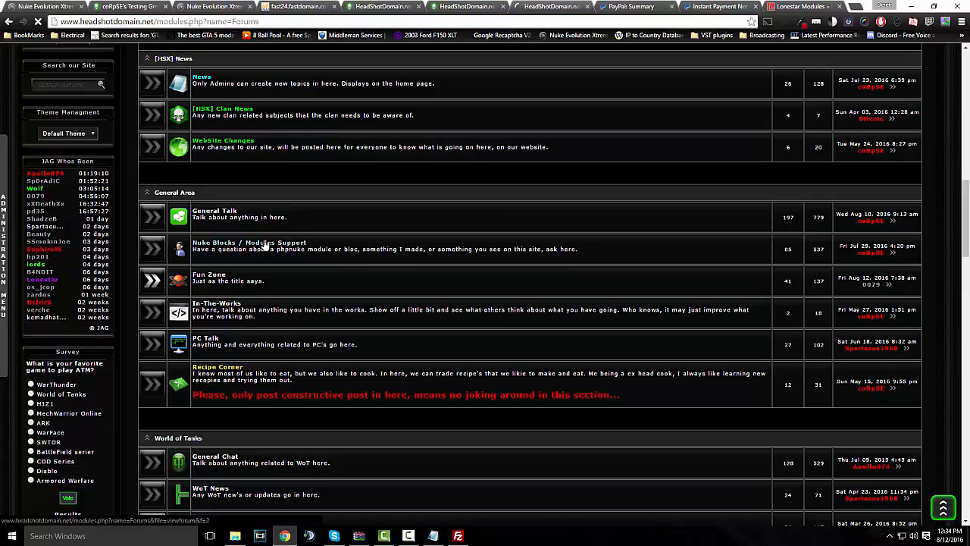
scroll(264, 238, down, 2)
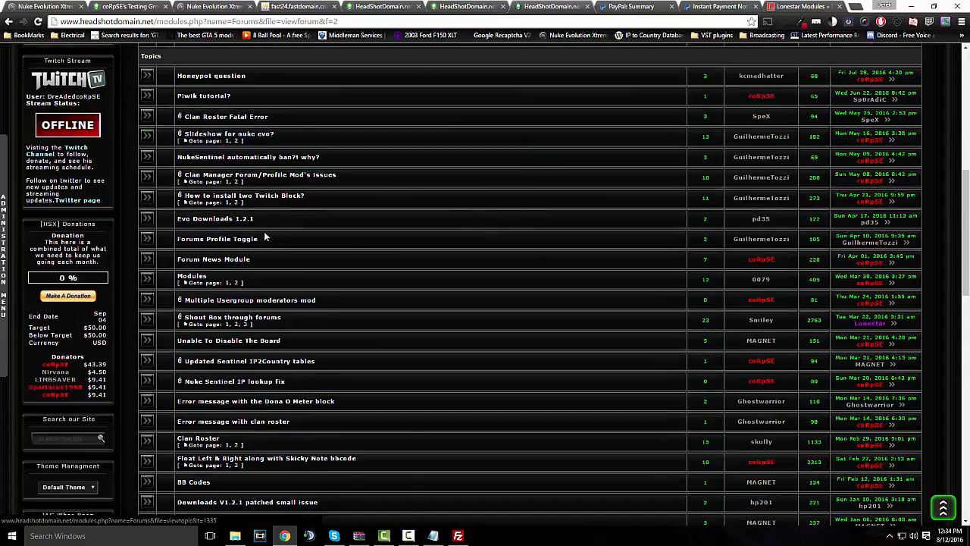
scroll(417, 239, up, 2)
scroll(717, 356, down, 3)
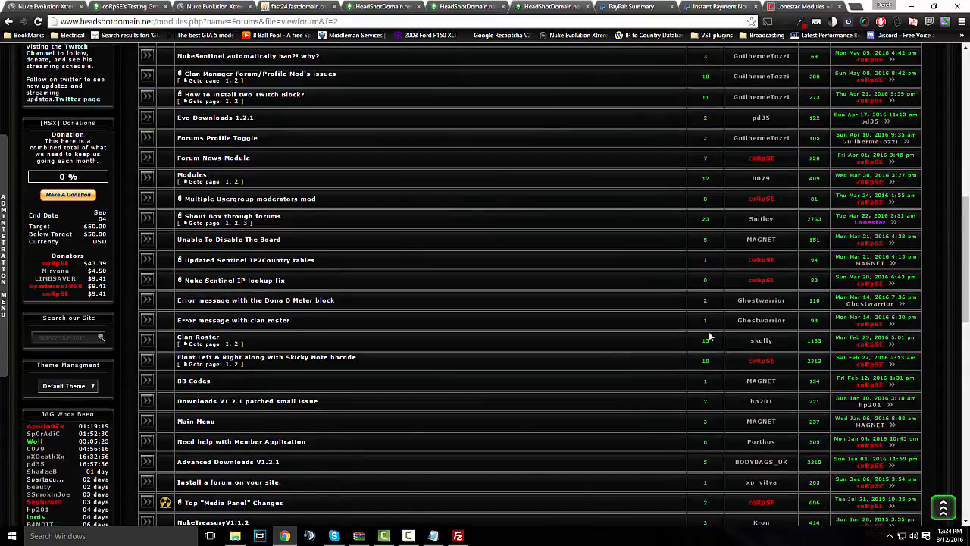
scroll(653, 298, up, 3)
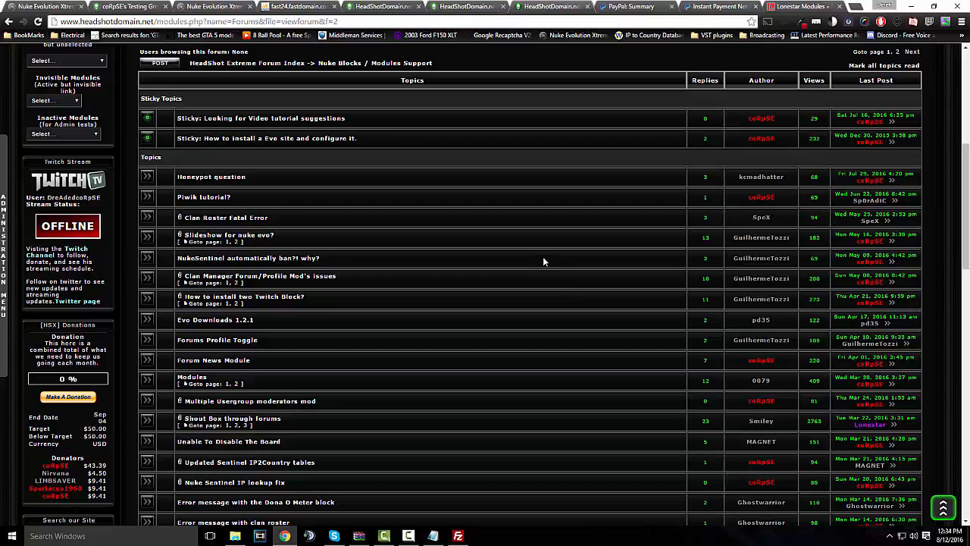
scroll(545, 261, up, 5)
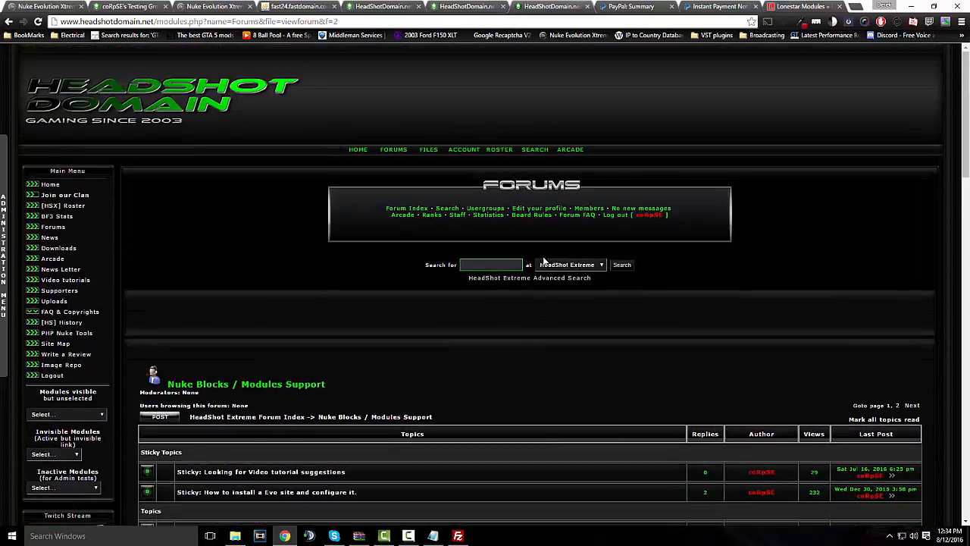